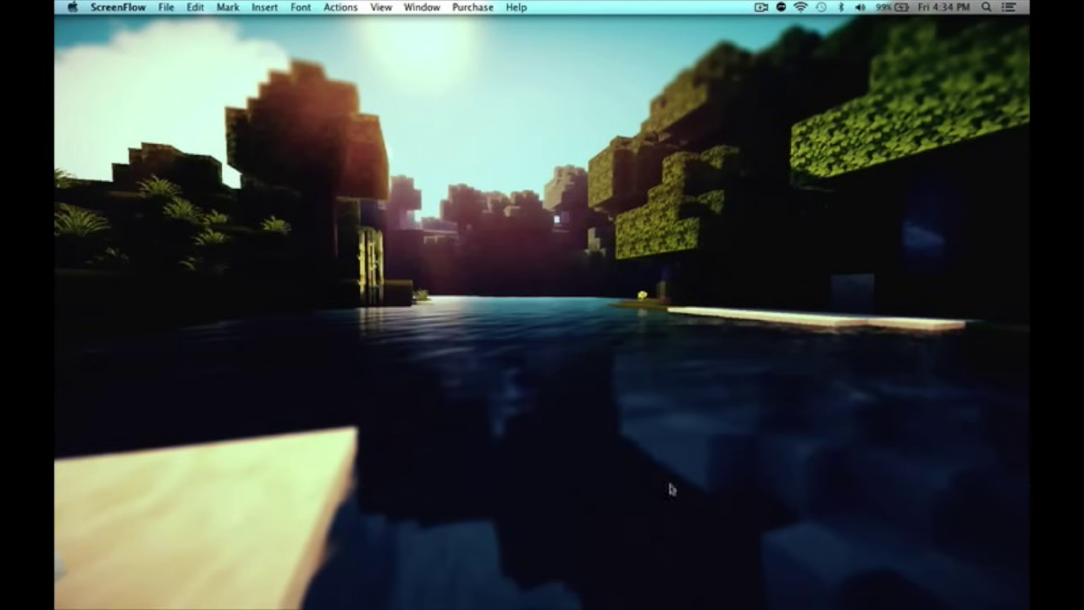
Step: Open Render.png and examine the finished character render up close, including the arms and torso
{"action": "left_click", "coordinate": [636, 583]}
{"action": "left_click", "coordinate": [636, 584]}
{"action": "left_click", "coordinate": [635, 582]}
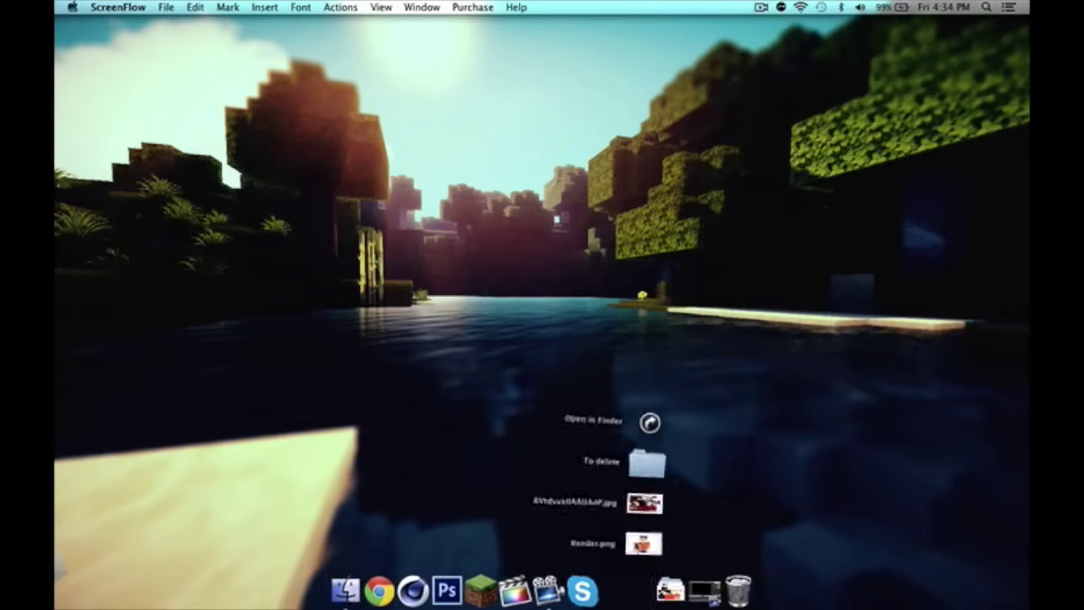
{"action": "left_click", "coordinate": [643, 540]}
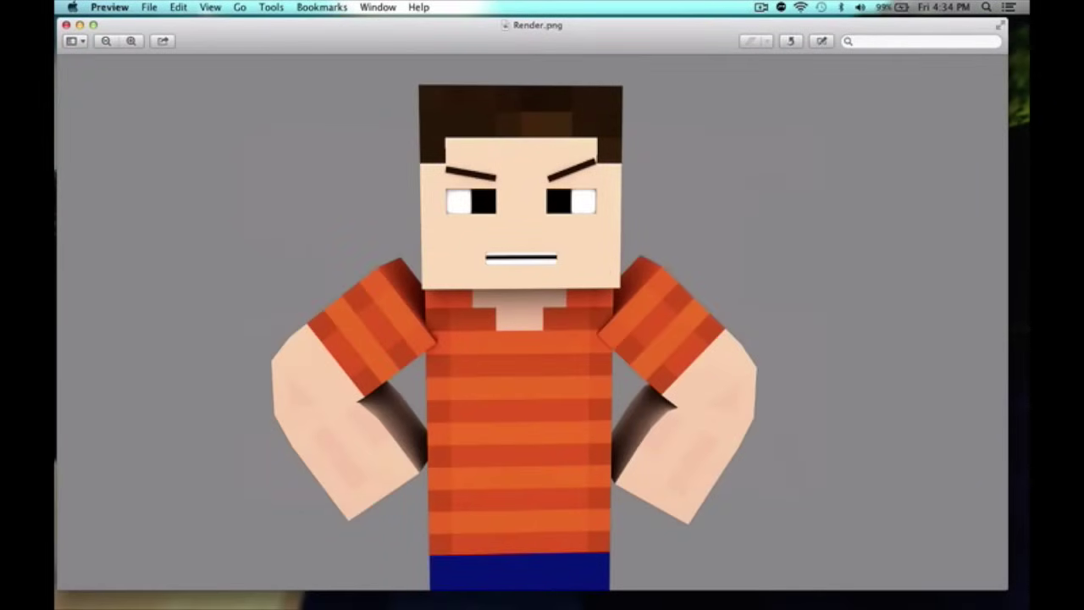
{"action": "left_click", "coordinate": [131, 41]}
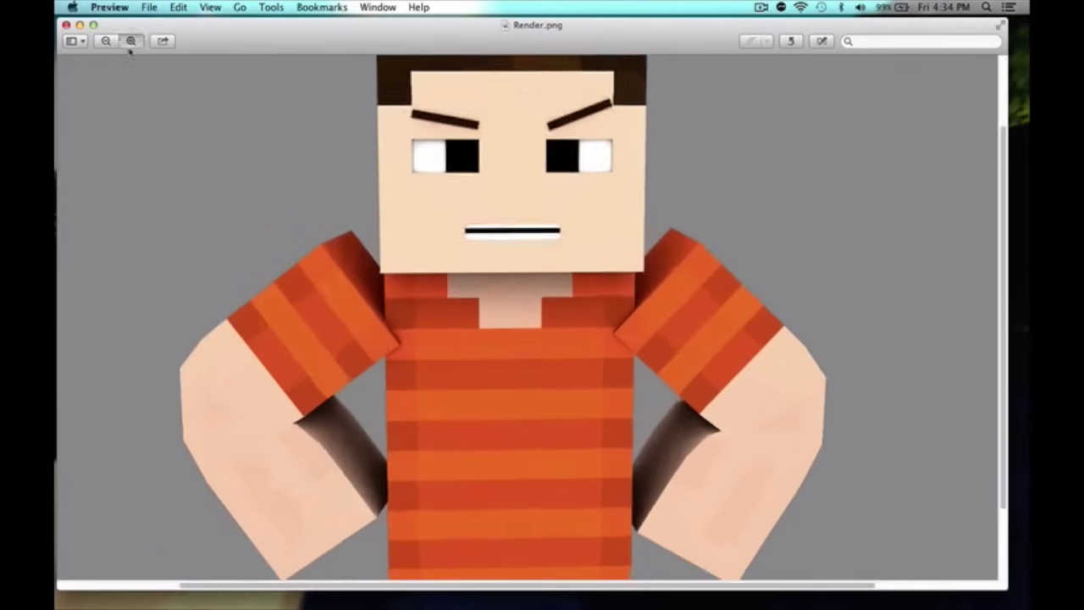
{"action": "left_click", "coordinate": [132, 41]}
{"action": "scroll", "coordinate": [911, 356], "scroll_direction": "up", "scroll_amount": 3}
{"action": "scroll", "coordinate": [859, 386], "scroll_direction": "down", "scroll_amount": 10}
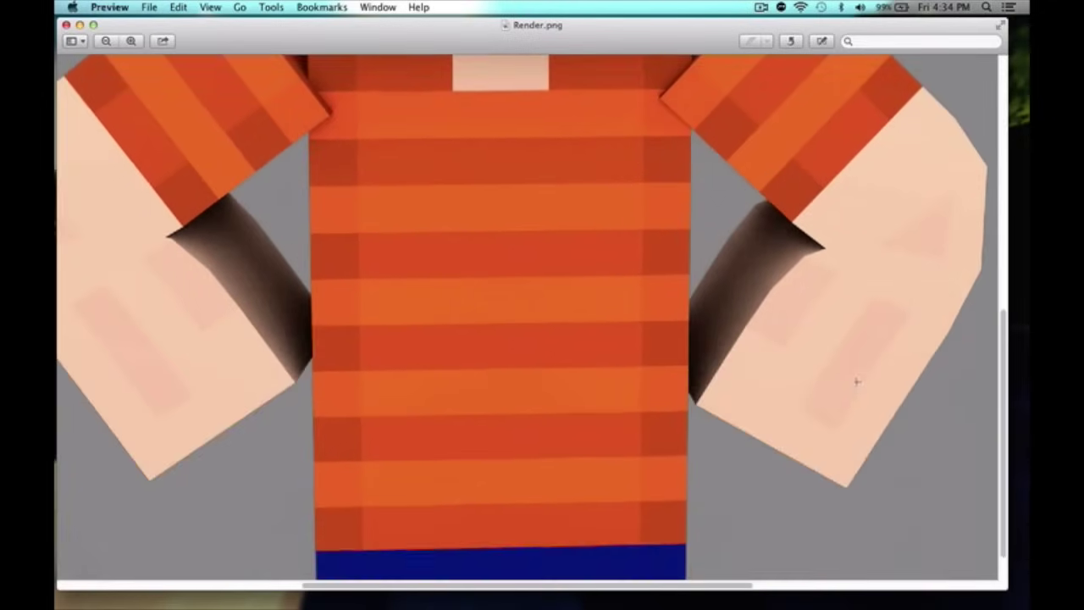
{"action": "scroll", "coordinate": [834, 318], "scroll_direction": "up", "scroll_amount": 8}
{"action": "scroll", "coordinate": [823, 316], "scroll_direction": "down", "scroll_amount": 9}
{"action": "key", "text": "super+q"}
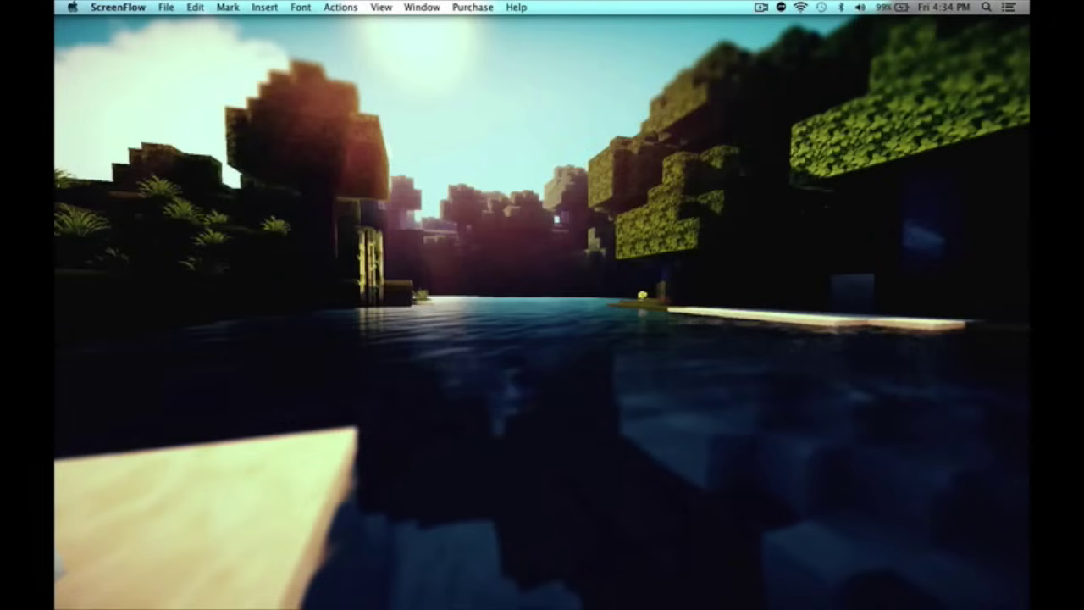
Step: Launch Cinema 4D and load the Steve Rig from the Minecraft Steve Rig (Tutorial Result) library into the scene
{"action": "mouse_move", "coordinate": [364, 580]}
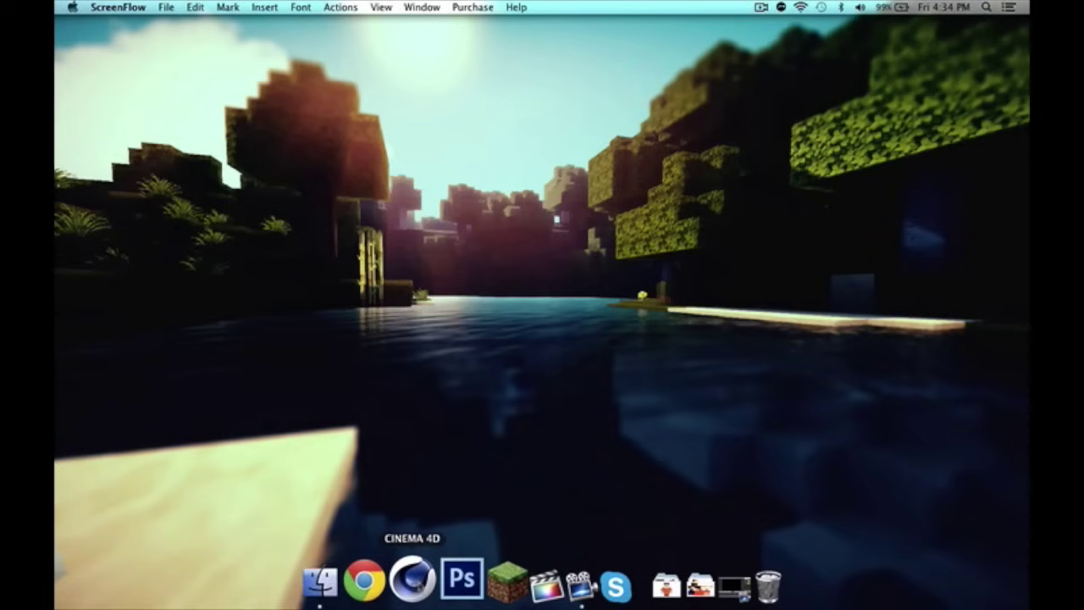
{"action": "left_click", "coordinate": [413, 578]}
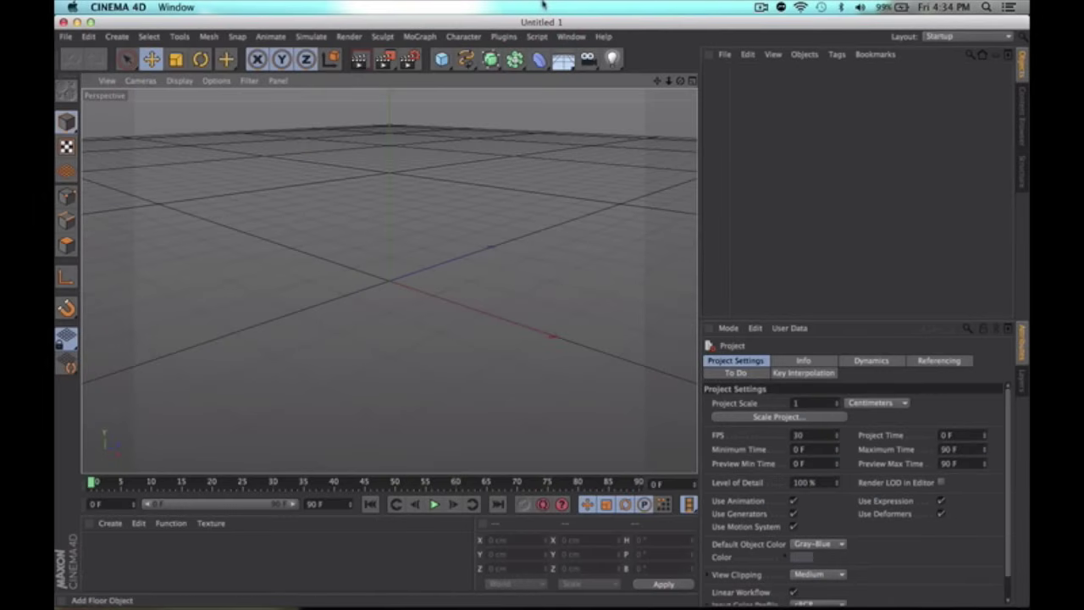
{"action": "mouse_move", "coordinate": [670, 603]}
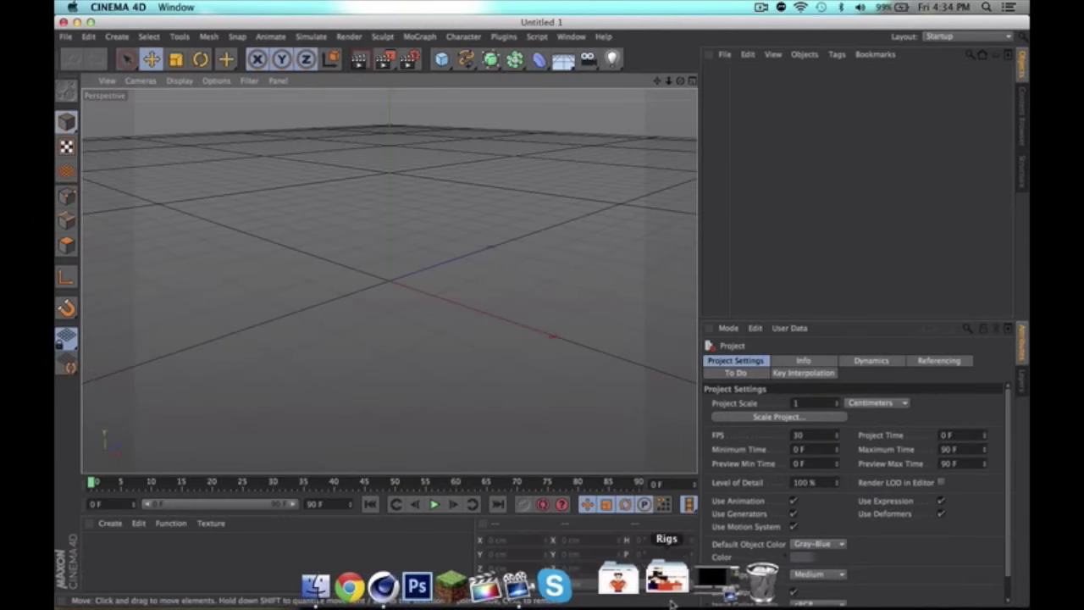
{"action": "left_click", "coordinate": [669, 584]}
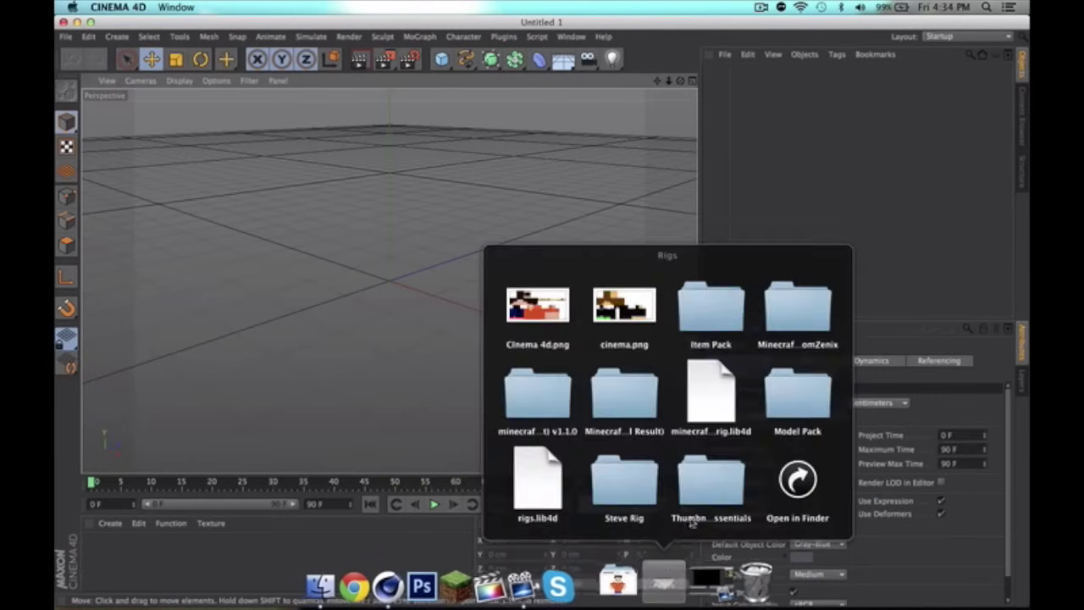
{"action": "left_click", "coordinate": [611, 402]}
{"action": "left_click", "coordinate": [618, 474]}
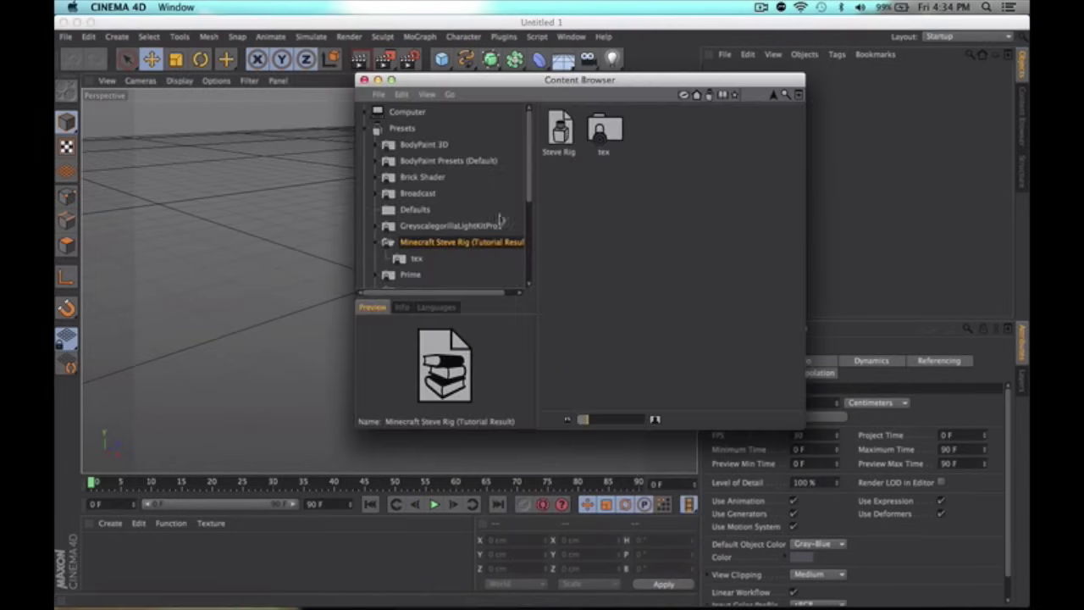
{"action": "left_click_drag", "start_coordinate": [574, 83], "coordinate": [812, 268]}
{"action": "double_click", "coordinate": [446, 188]}
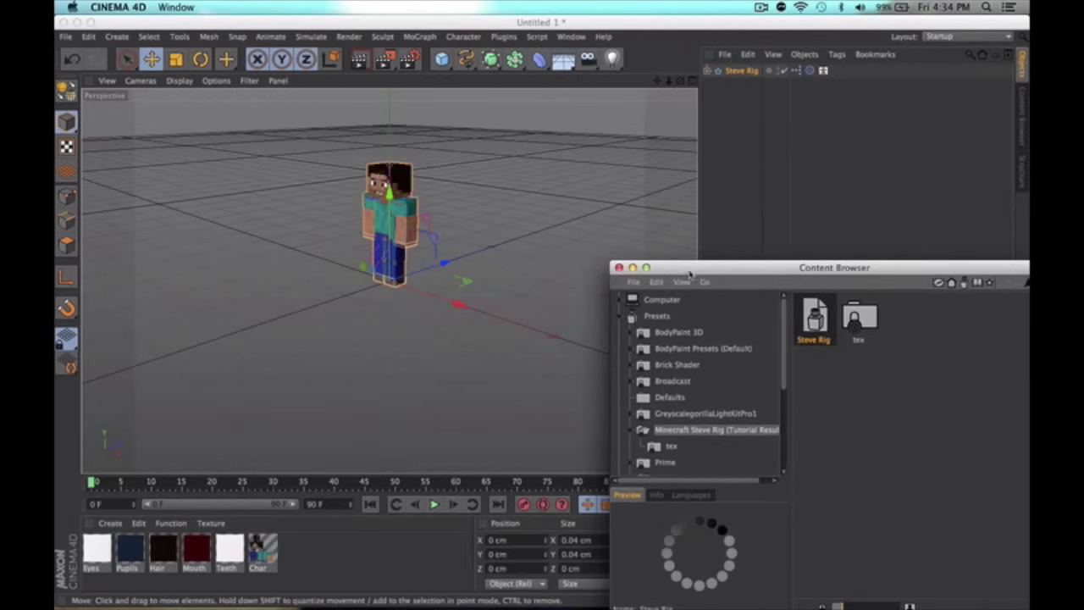
Step: Add the OverheadSoftbox and Softbox presets from GreyscalegorillaLightKitPro1 to the scene and close the Content Browser
{"action": "left_click_drag", "start_coordinate": [686, 270], "coordinate": [398, 143]}
{"action": "left_click", "coordinate": [456, 290]}
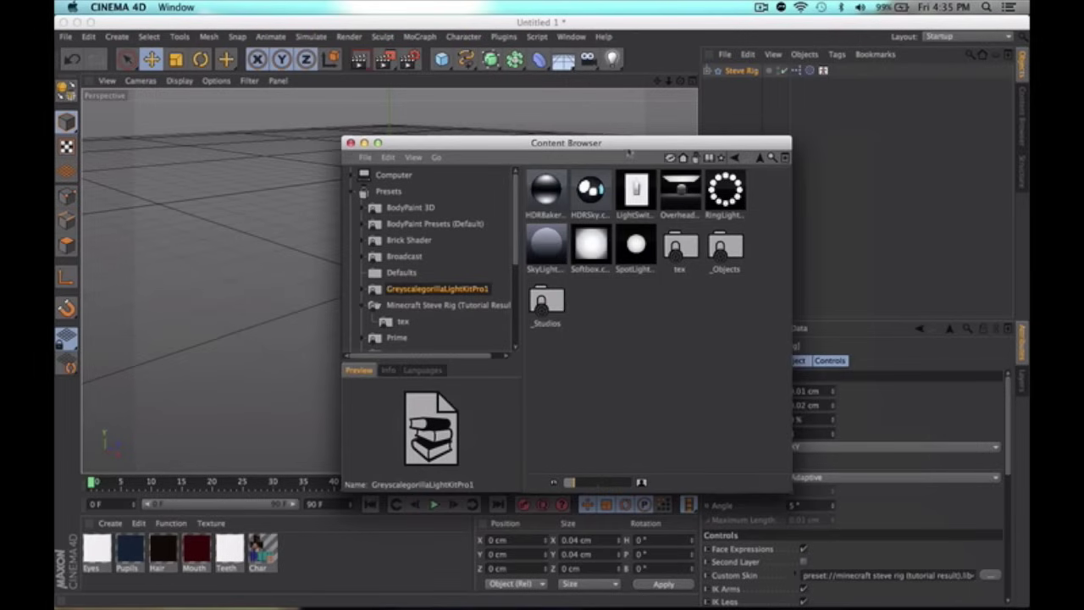
{"action": "left_click_drag", "start_coordinate": [628, 152], "coordinate": [580, 163]}
{"action": "double_click", "coordinate": [628, 205]}
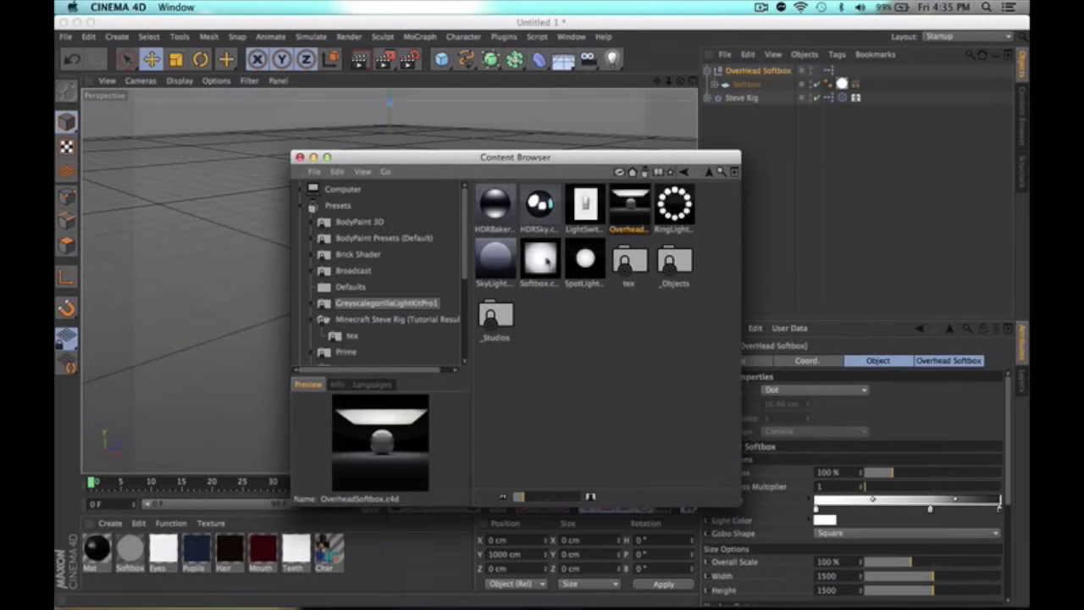
{"action": "left_click", "coordinate": [547, 261]}
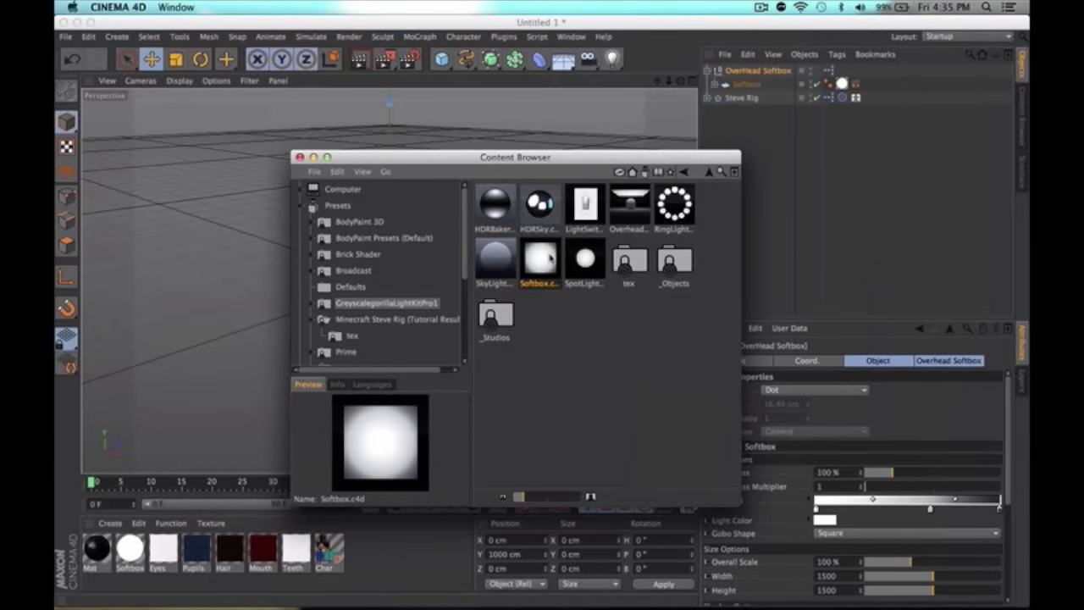
{"action": "double_click", "coordinate": [531, 250]}
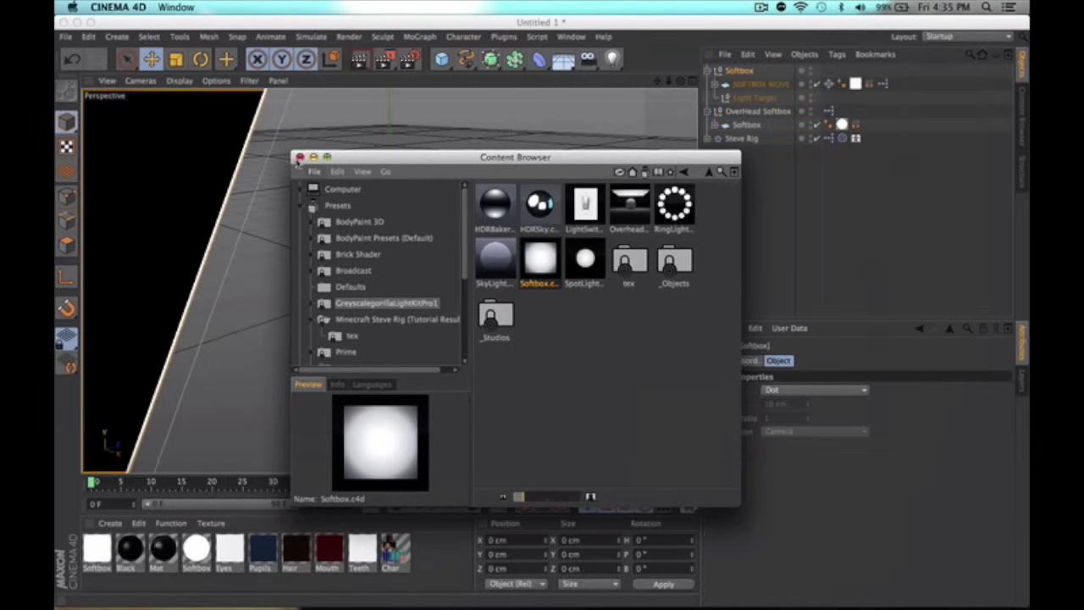
{"action": "left_click", "coordinate": [299, 157]}
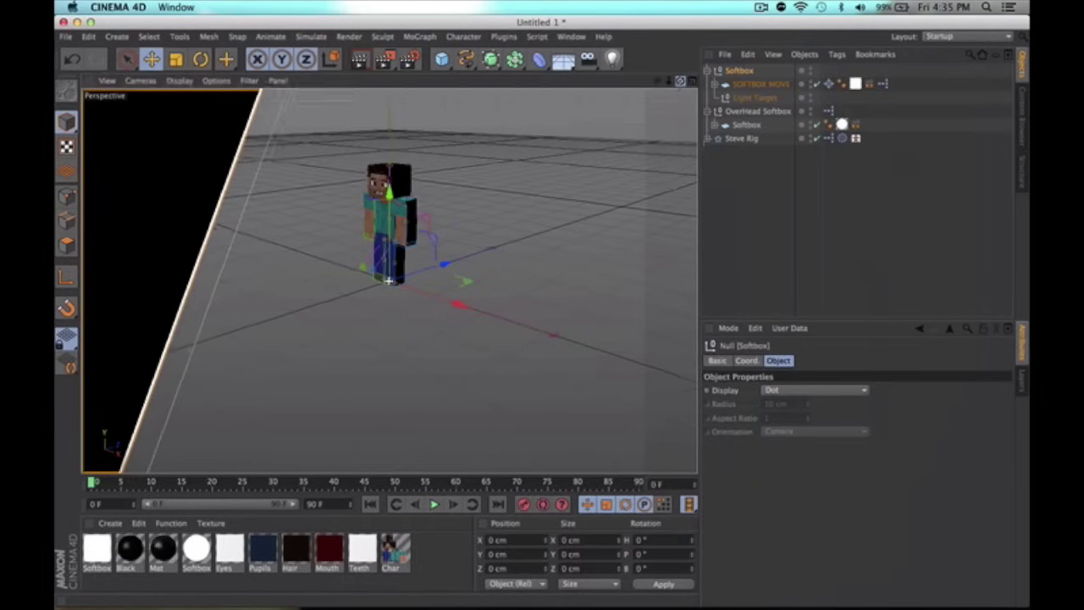
Step: Try moving the Steve rig's right hand controller with the Move tool
{"action": "left_click_drag", "start_coordinate": [389, 281], "coordinate": [389, 281], "text": "alt"}
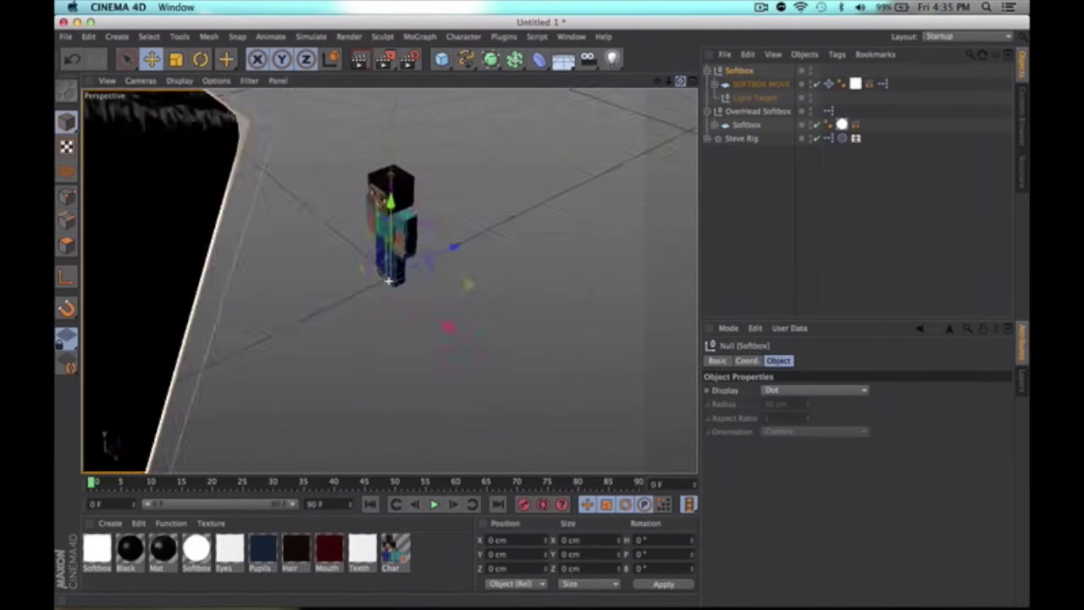
{"action": "left_click_drag", "start_coordinate": [680, 80], "coordinate": [796, 85]}
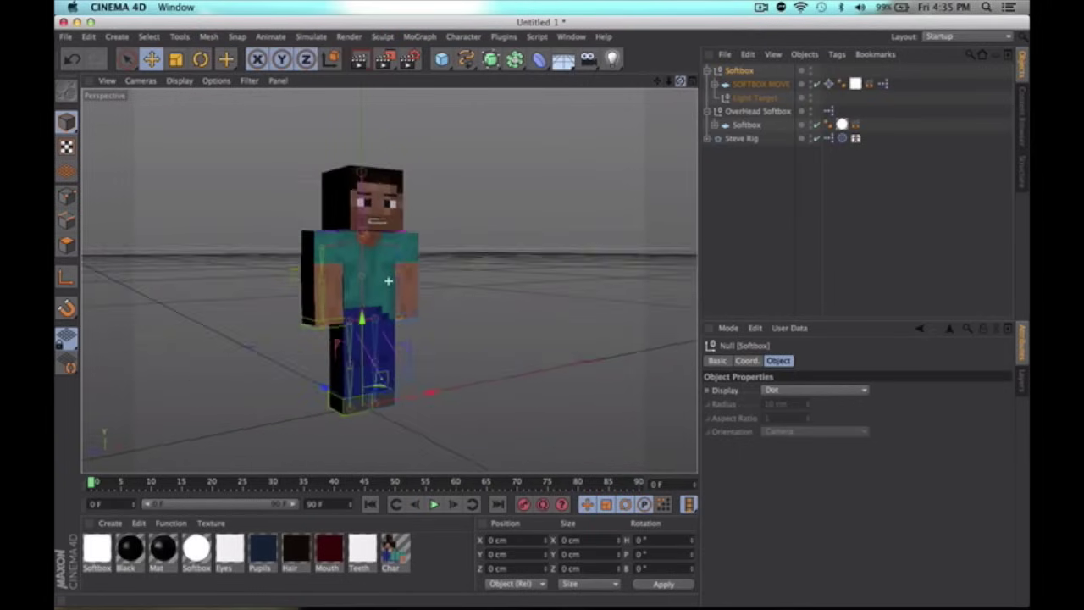
{"action": "mouse_move", "coordinate": [388, 280]}
{"action": "left_mouse_down", "text": "alt"}
{"action": "mouse_move", "coordinate": [391, 271]}
{"action": "mouse_move", "coordinate": [387, 280]}
{"action": "left_mouse_up", "text": "alt"}
{"action": "mouse_move", "coordinate": [668, 82]}
{"action": "left_mouse_down"}
{"action": "mouse_move", "coordinate": [660, 84]}
{"action": "mouse_move", "coordinate": [670, 73]}
{"action": "mouse_move", "coordinate": [680, 81]}
{"action": "mouse_move", "coordinate": [661, 82]}
{"action": "mouse_move", "coordinate": [672, 82]}
{"action": "mouse_move", "coordinate": [655, 108]}
{"action": "mouse_move", "coordinate": [685, 54]}
{"action": "mouse_move", "coordinate": [673, 50]}
{"action": "mouse_move", "coordinate": [661, 84]}
{"action": "left_mouse_up"}
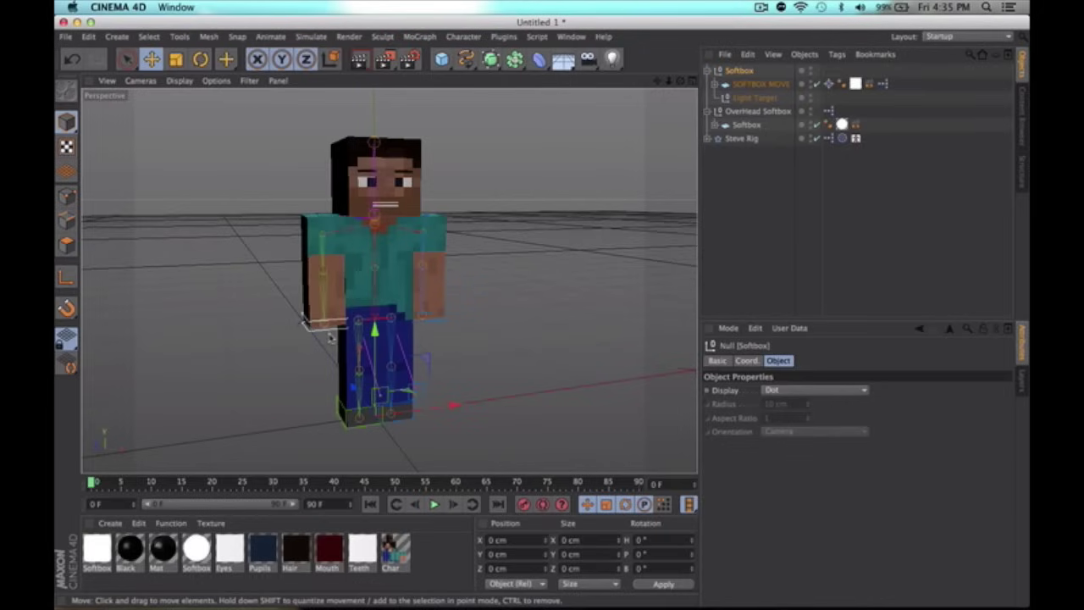
{"action": "left_click_drag", "start_coordinate": [331, 337], "coordinate": [318, 414]}
{"action": "left_click", "coordinate": [533, 346]}
{"action": "left_click", "coordinate": [588, 375]}
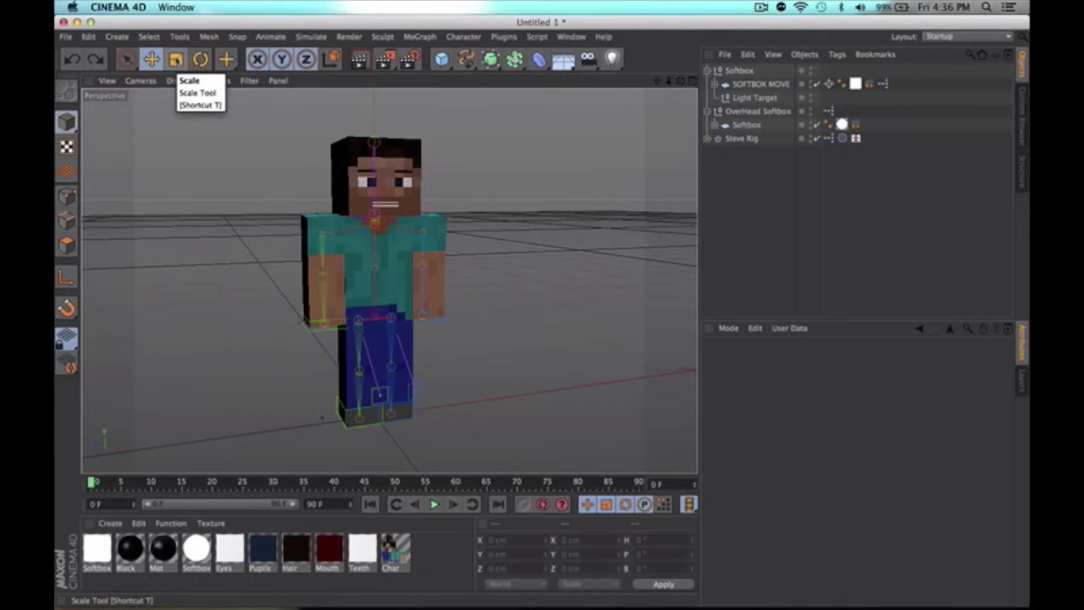
Step: Try resizing the character's right arm with the Scale tool
{"action": "left_click", "coordinate": [175, 58]}
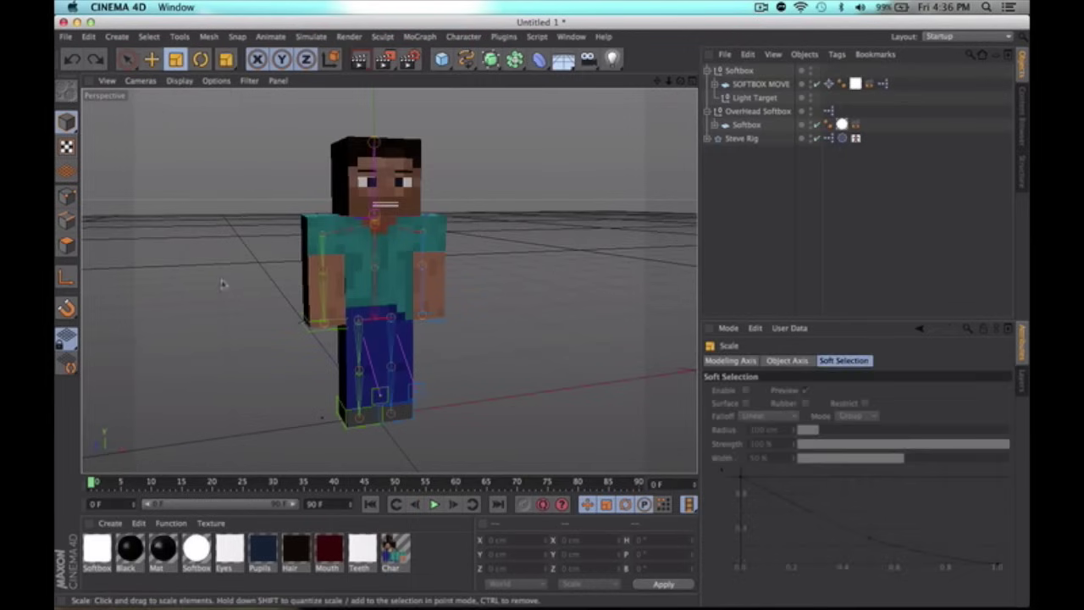
{"action": "left_click", "coordinate": [326, 303]}
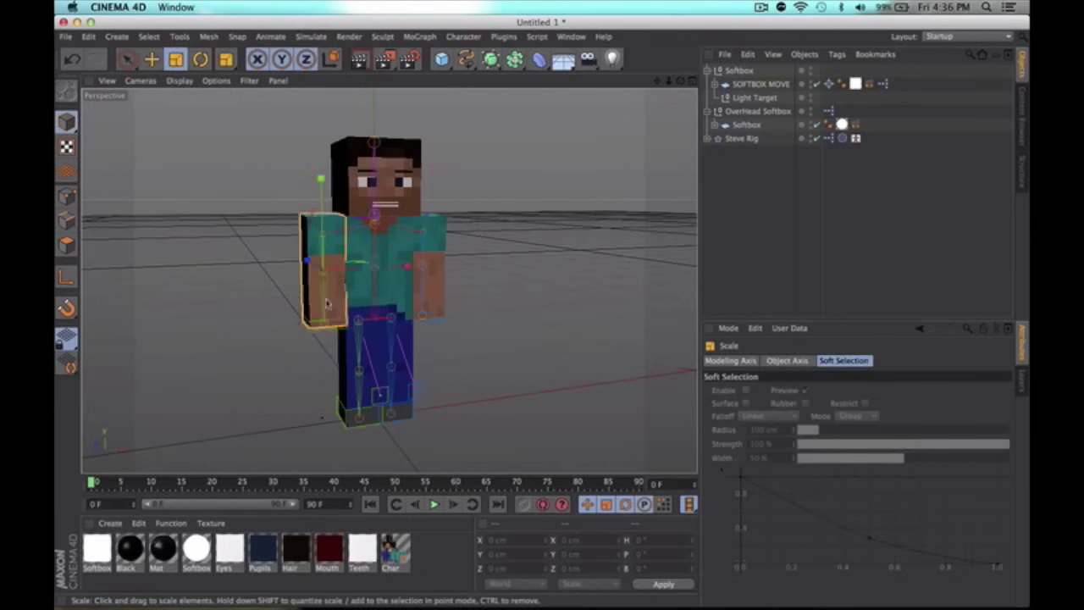
{"action": "mouse_move", "coordinate": [322, 401]}
{"action": "left_mouse_down"}
{"action": "mouse_move", "coordinate": [462, 401]}
{"action": "mouse_move", "coordinate": [237, 402]}
{"action": "mouse_move", "coordinate": [324, 401]}
{"action": "left_mouse_up"}
{"action": "left_click", "coordinate": [592, 318]}
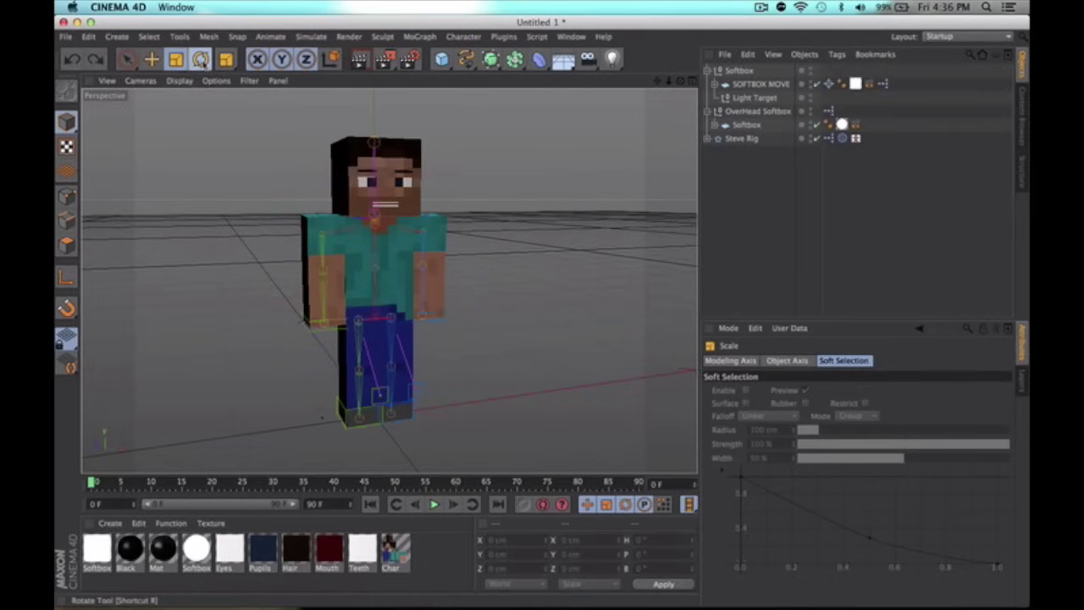
Step: Try rotating the character's right arm with the Rotate tool, undo it and return to the Move tool
{"action": "left_click", "coordinate": [200, 58]}
{"action": "left_click", "coordinate": [321, 275]}
{"action": "left_click_drag", "start_coordinate": [321, 279], "coordinate": [329, 280]}
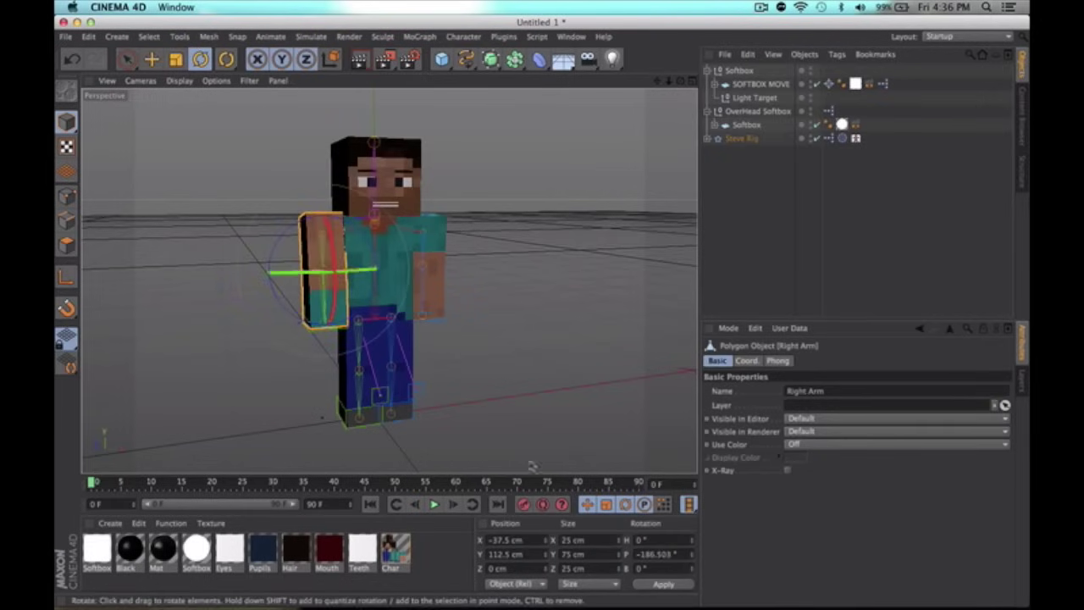
{"action": "left_click", "coordinate": [550, 369]}
{"action": "key", "text": "super+z"}
{"action": "key", "text": "super+z"}
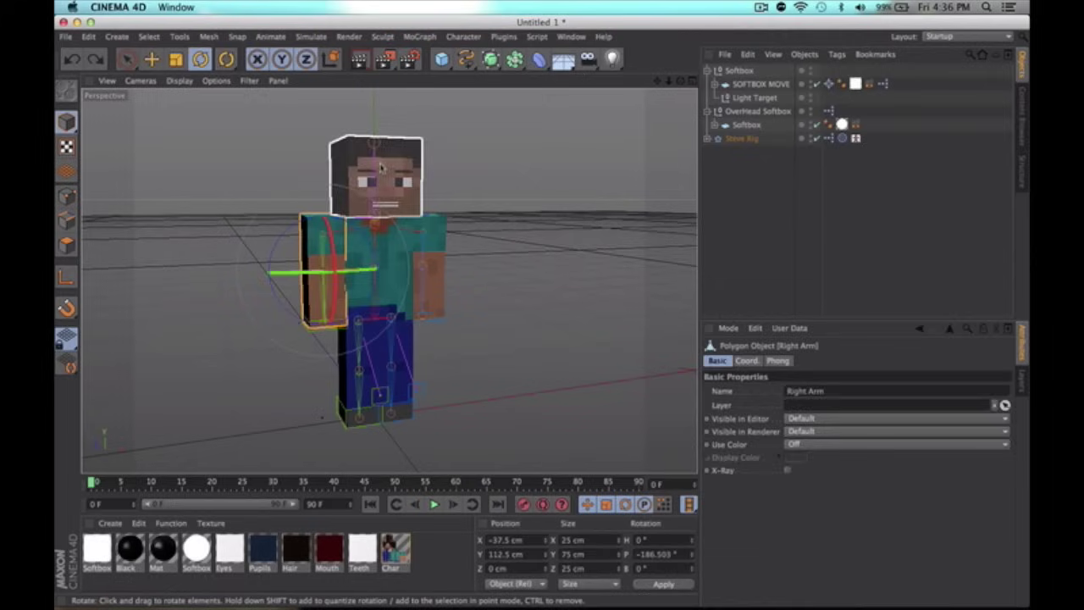
{"action": "left_click", "coordinate": [505, 232]}
{"action": "left_click", "coordinate": [152, 63]}
{"action": "left_click", "coordinate": [152, 61]}
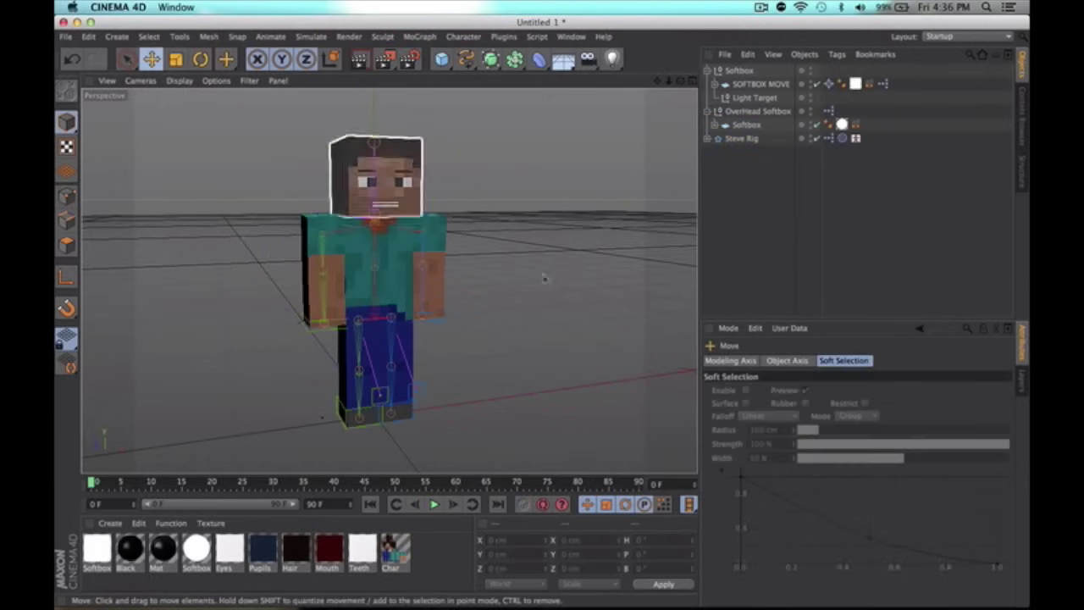
{"action": "left_click_drag", "start_coordinate": [682, 83], "coordinate": [685, 83]}
Step: Reopen Render.png to check the reference pose of the arms, and return to Cinema 4D
{"action": "mouse_move", "coordinate": [426, 605]}
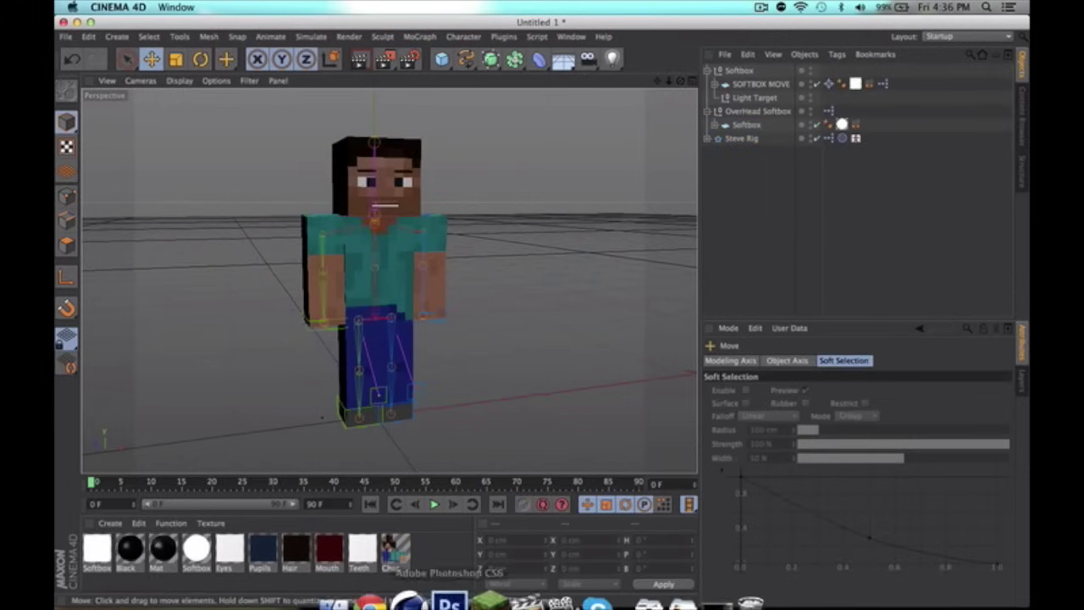
{"action": "left_click", "coordinate": [627, 580]}
{"action": "left_click", "coordinate": [634, 452]}
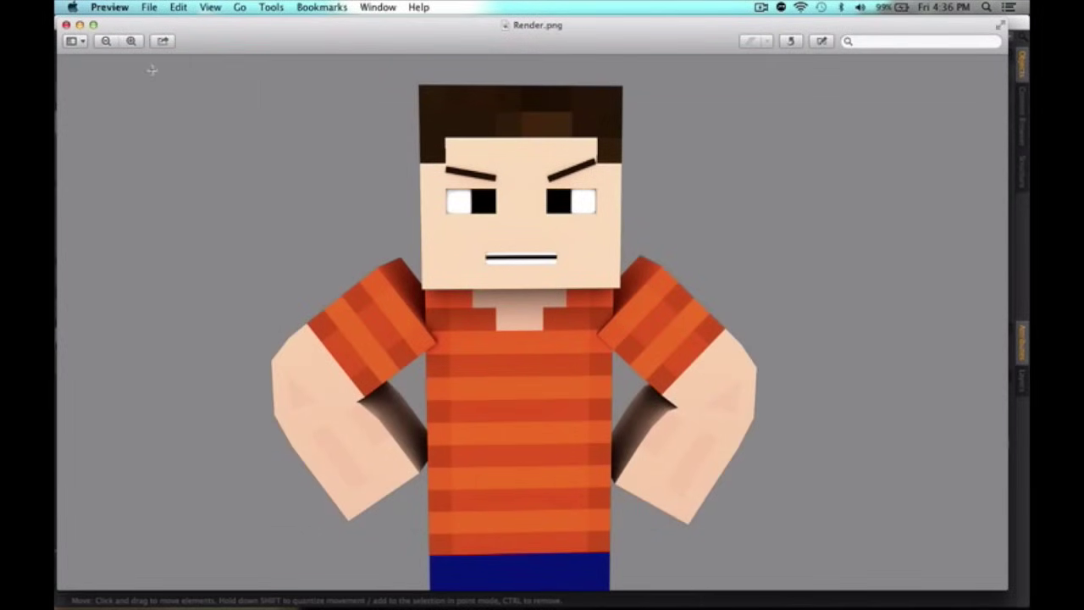
{"action": "key", "text": "super+q"}
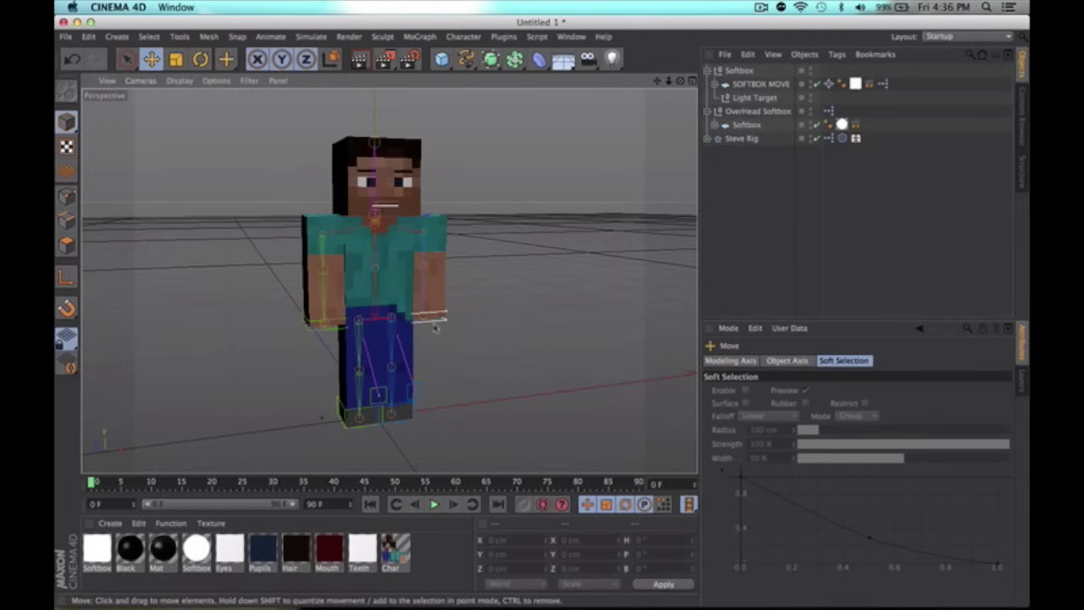
Step: Try moving the right hand controller toward the body with the Move tool, and undo the move
{"action": "key", "text": "r"}
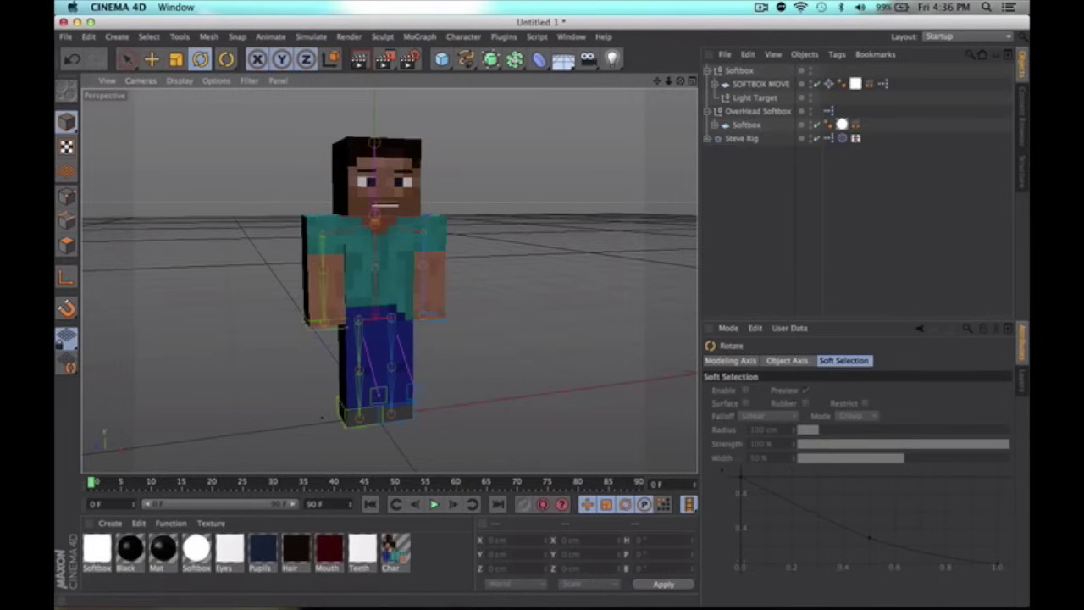
{"action": "left_click", "coordinate": [615, 586]}
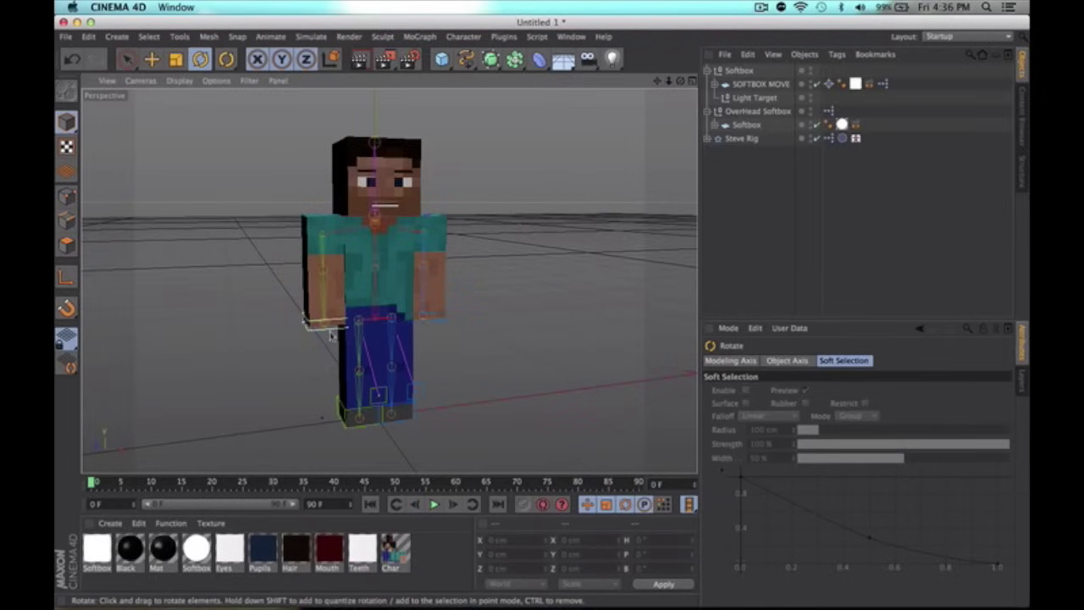
{"action": "key", "text": "e"}
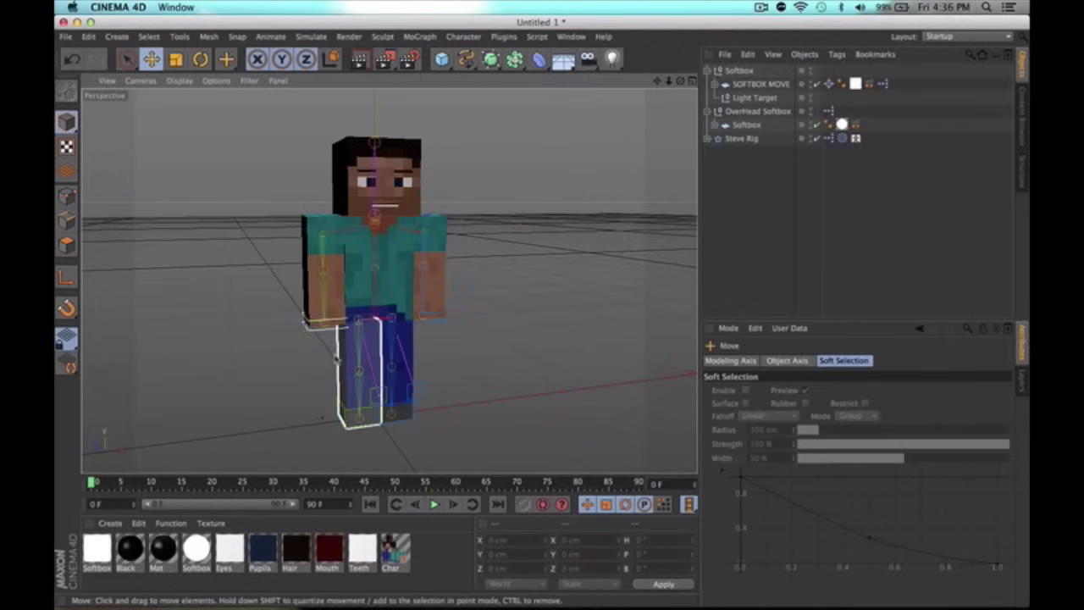
{"action": "left_click_drag", "start_coordinate": [331, 326], "coordinate": [370, 338]}
{"action": "key", "text": "super+z"}
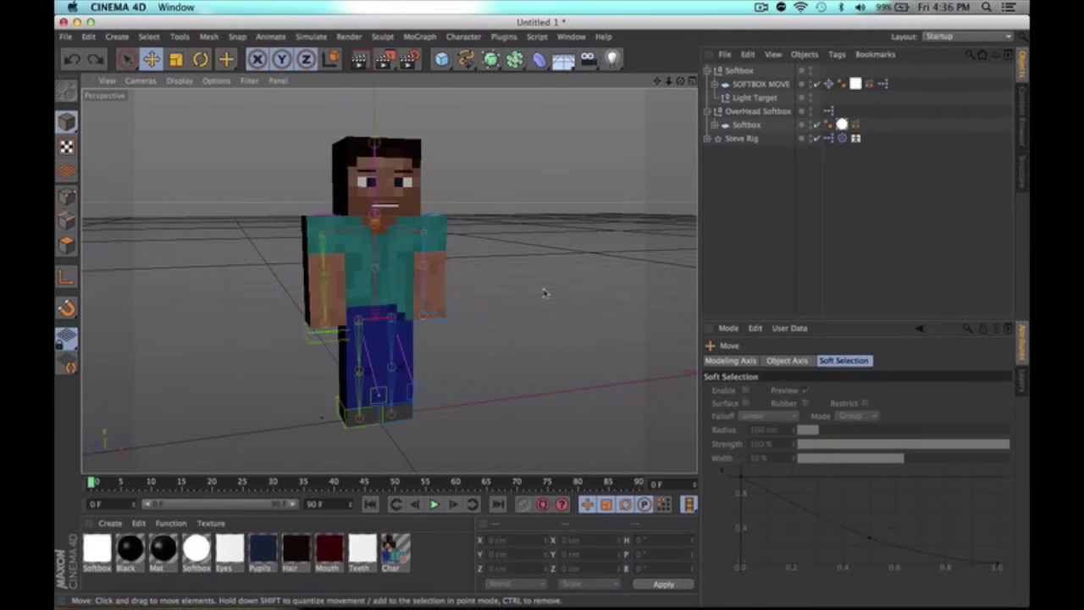
Step: Rotate the right hand controller to about H 91.5°, P -6.5°, B 9.6° and reactivate the Move tool
{"action": "left_click", "coordinate": [339, 345]}
{"action": "left_click_drag", "start_coordinate": [334, 349], "coordinate": [423, 317]}
{"action": "left_click", "coordinate": [545, 243]}
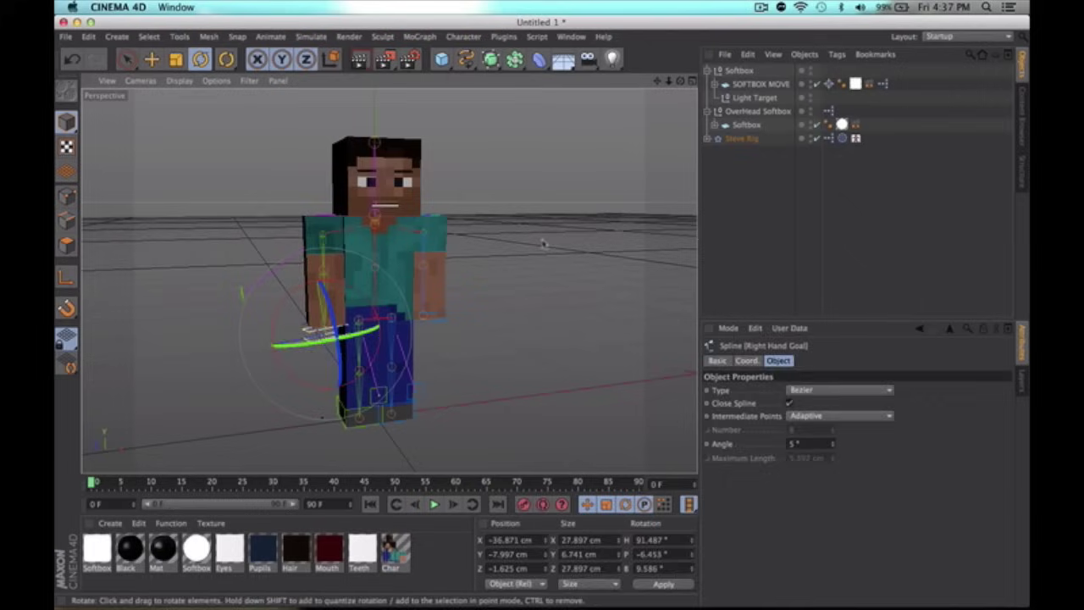
{"action": "left_click", "coordinate": [151, 60]}
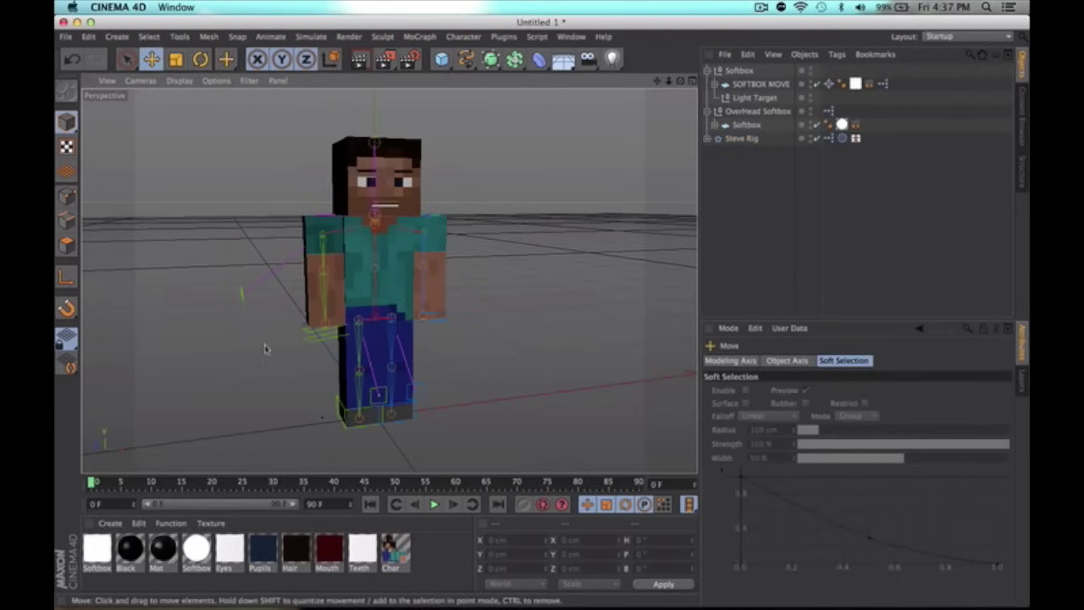
Step: Move the right hand controller up to the waist so the arm bends and the hand rests on the hip
{"action": "left_click_drag", "start_coordinate": [321, 343], "coordinate": [323, 301]}
{"action": "left_click", "coordinate": [323, 301]}
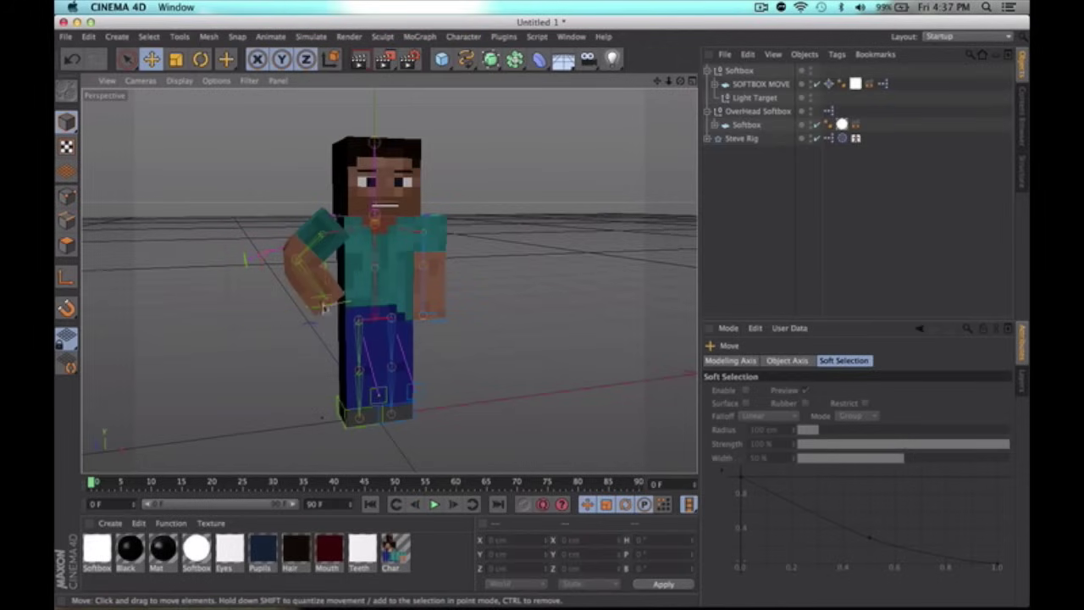
Step: Rotate the left hand controller to a heading of about -89.5° with the Rotate tool, then deselect it
{"action": "left_click", "coordinate": [200, 59]}
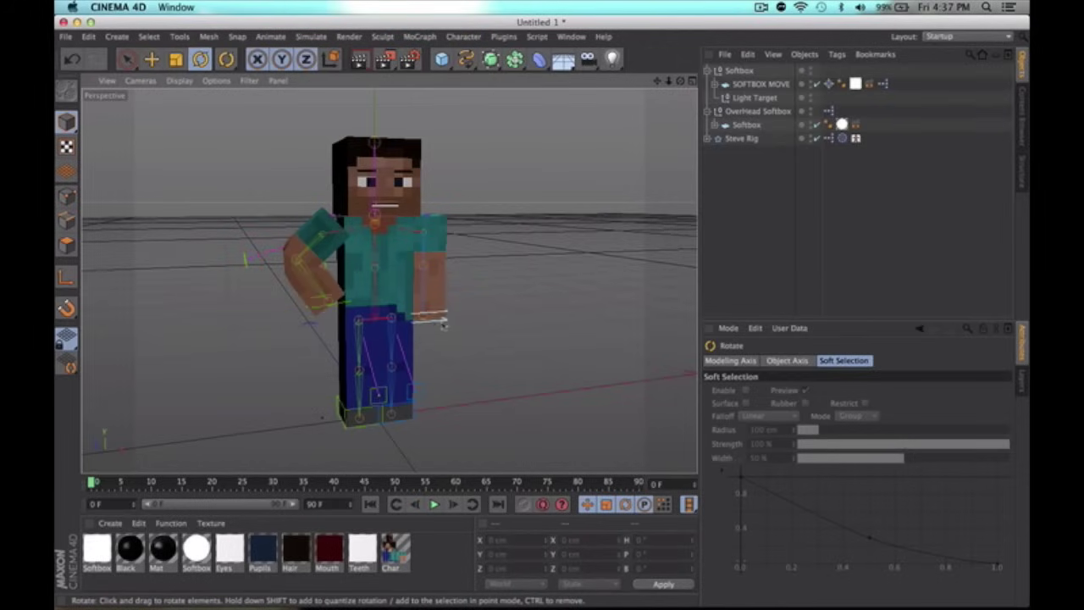
{"action": "left_click", "coordinate": [441, 322]}
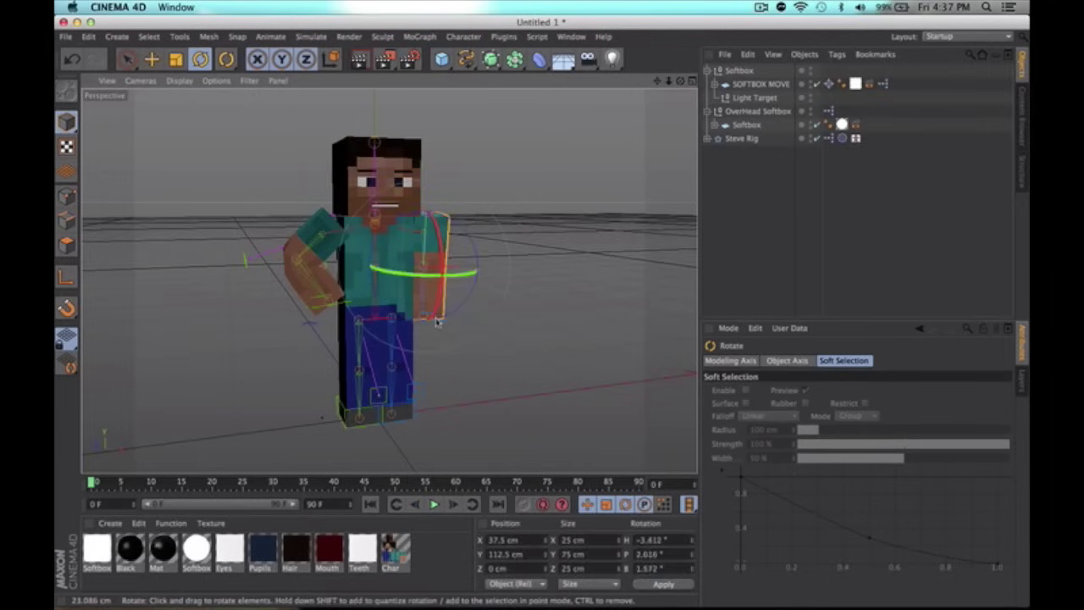
{"action": "left_click", "coordinate": [563, 299]}
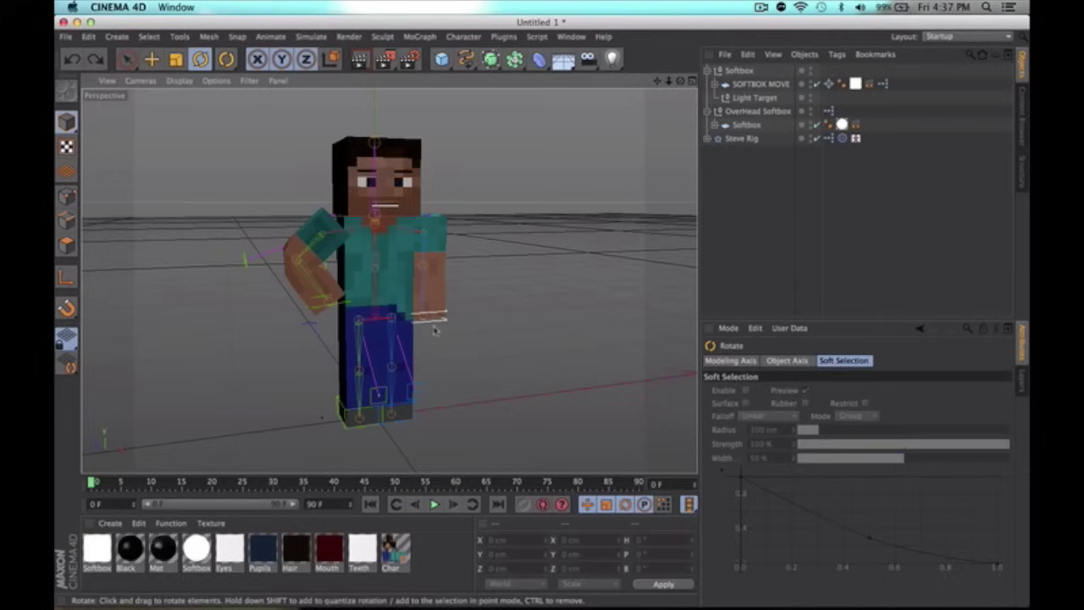
{"action": "left_click", "coordinate": [439, 329]}
{"action": "left_click_drag", "start_coordinate": [441, 327], "coordinate": [446, 313]}
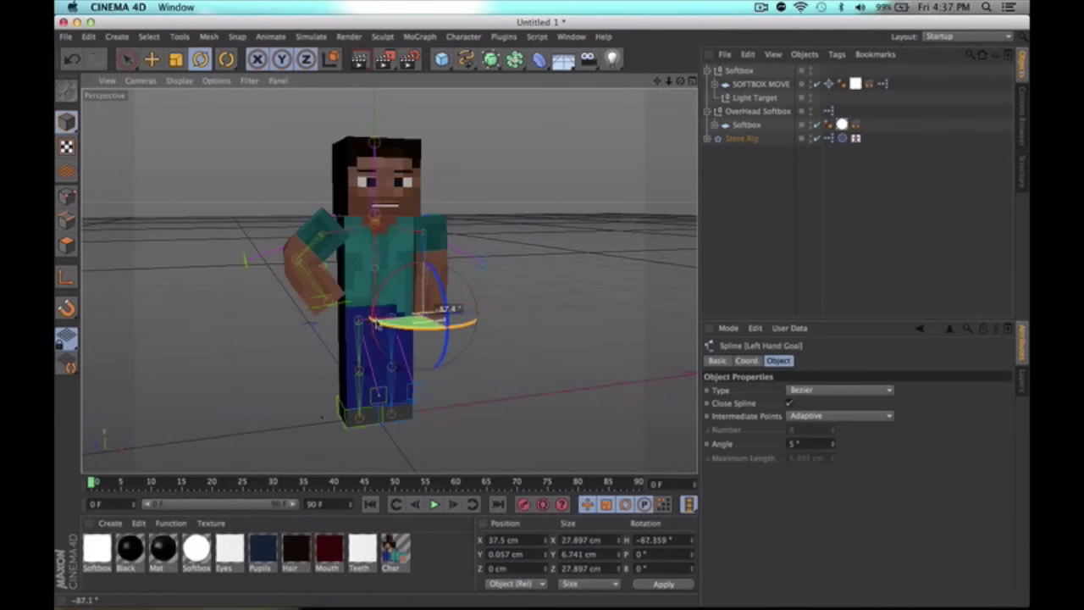
{"action": "left_click", "coordinate": [568, 180]}
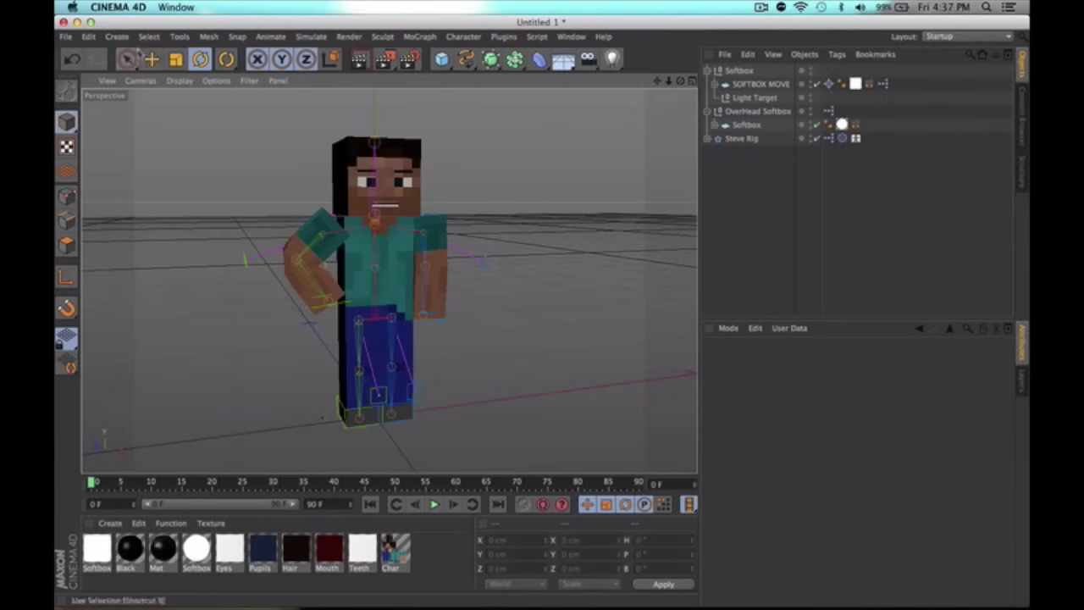
Step: Move the left hand controller up about 13 cm so that the left hand rests on the hip
{"action": "left_click", "coordinate": [151, 59]}
{"action": "left_click", "coordinate": [442, 330]}
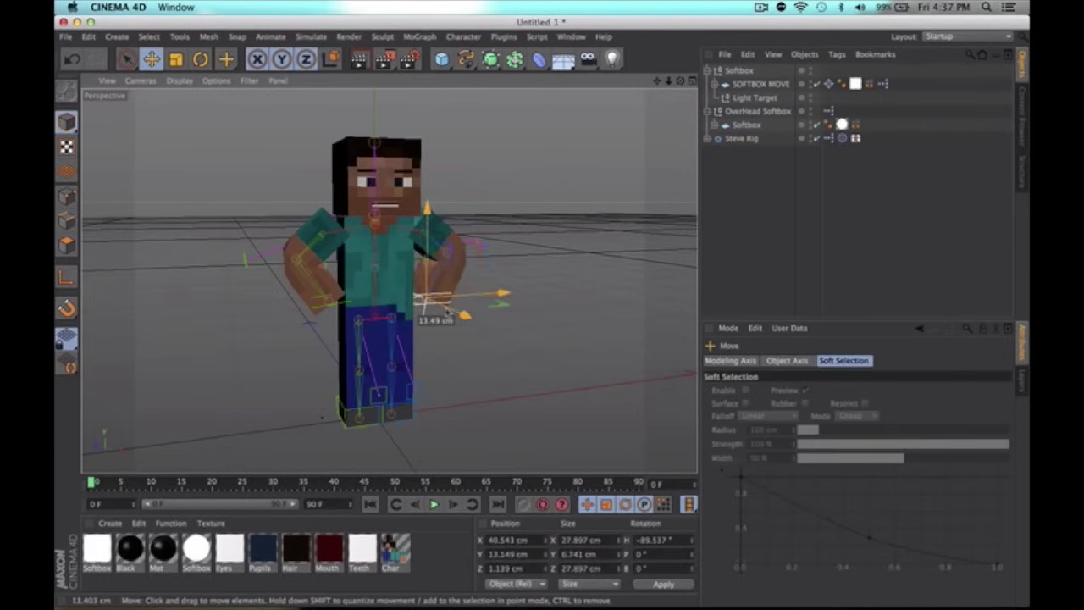
{"action": "left_click_drag", "start_coordinate": [447, 310], "coordinate": [442, 309]}
{"action": "left_click", "coordinate": [601, 271]}
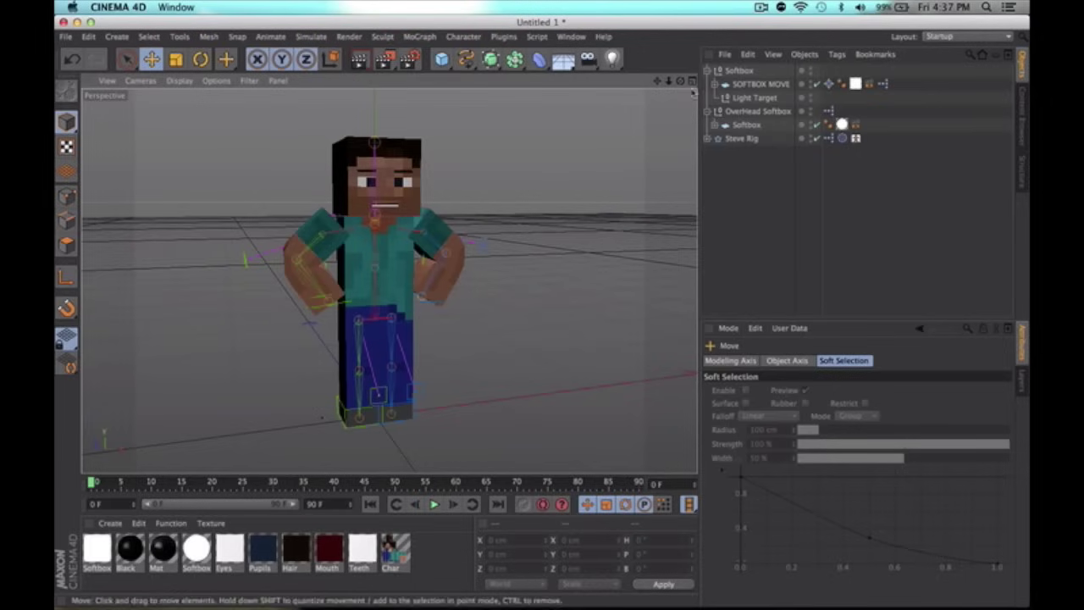
Step: Frame the character's upper body from the front and show the Steve Rig's Controls attributes
{"action": "mouse_move", "coordinate": [680, 80]}
{"action": "left_mouse_down"}
{"action": "mouse_move", "coordinate": [654, 72]}
{"action": "mouse_move", "coordinate": [703, 81]}
{"action": "mouse_move", "coordinate": [658, 126]}
{"action": "mouse_move", "coordinate": [687, 81]}
{"action": "mouse_move", "coordinate": [657, 84]}
{"action": "mouse_move", "coordinate": [657, 104]}
{"action": "mouse_move", "coordinate": [680, 76]}
{"action": "left_mouse_up"}
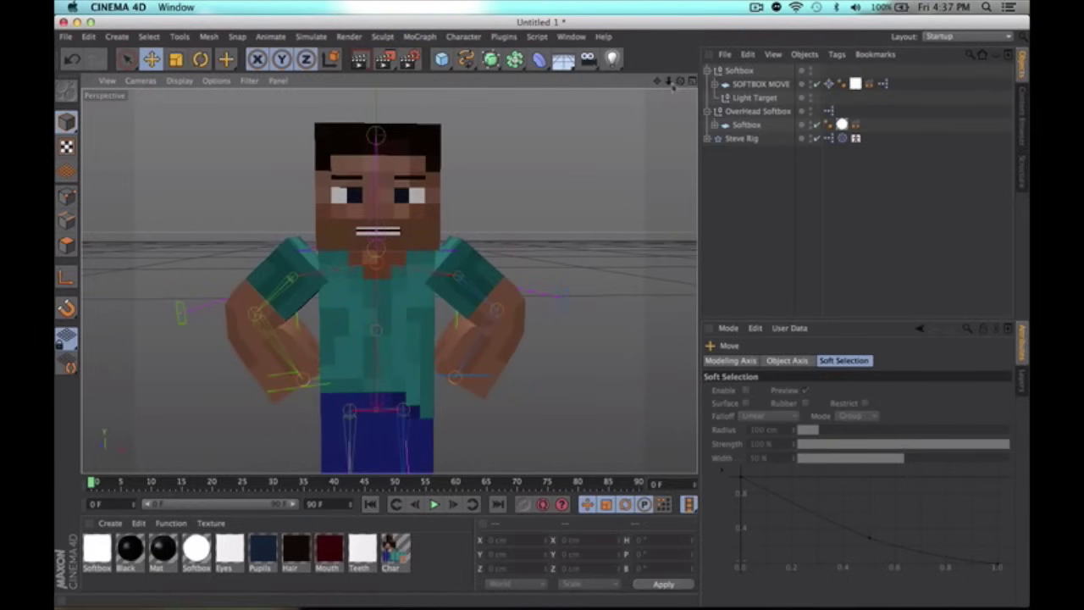
{"action": "mouse_move", "coordinate": [669, 82]}
{"action": "left_mouse_down"}
{"action": "mouse_move", "coordinate": [669, 93]}
{"action": "mouse_move", "coordinate": [679, 74]}
{"action": "mouse_move", "coordinate": [663, 93]}
{"action": "mouse_move", "coordinate": [680, 83]}
{"action": "mouse_move", "coordinate": [669, 82]}
{"action": "left_mouse_up"}
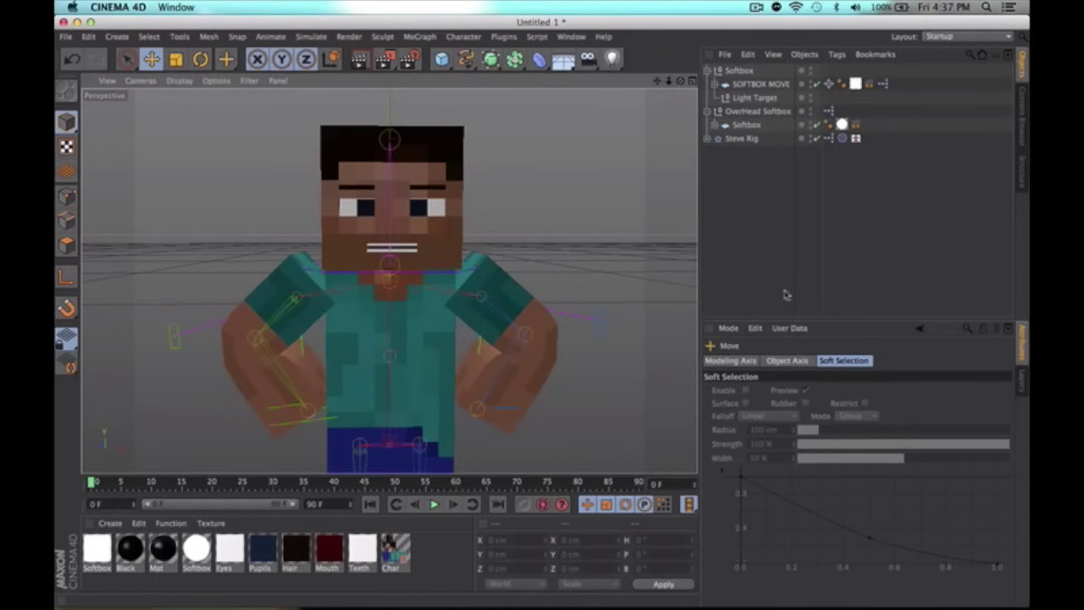
{"action": "left_click", "coordinate": [733, 139]}
{"action": "left_click", "coordinate": [819, 361]}
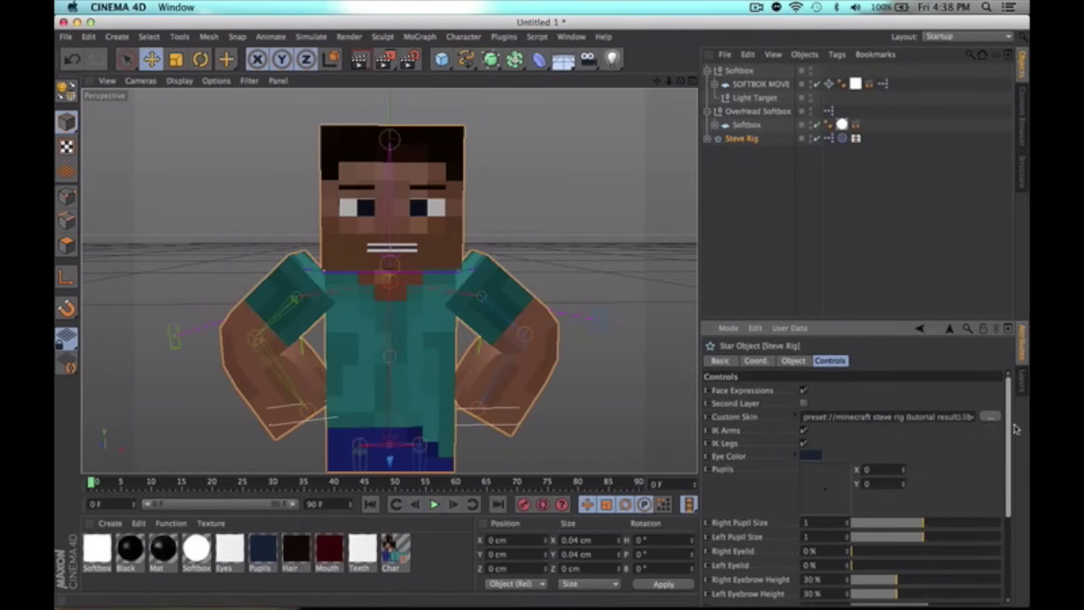
Step: Try switching the Steve Rig's Second Layer and Face Expressions options, restoring each to its original setting
{"action": "left_click", "coordinate": [805, 404]}
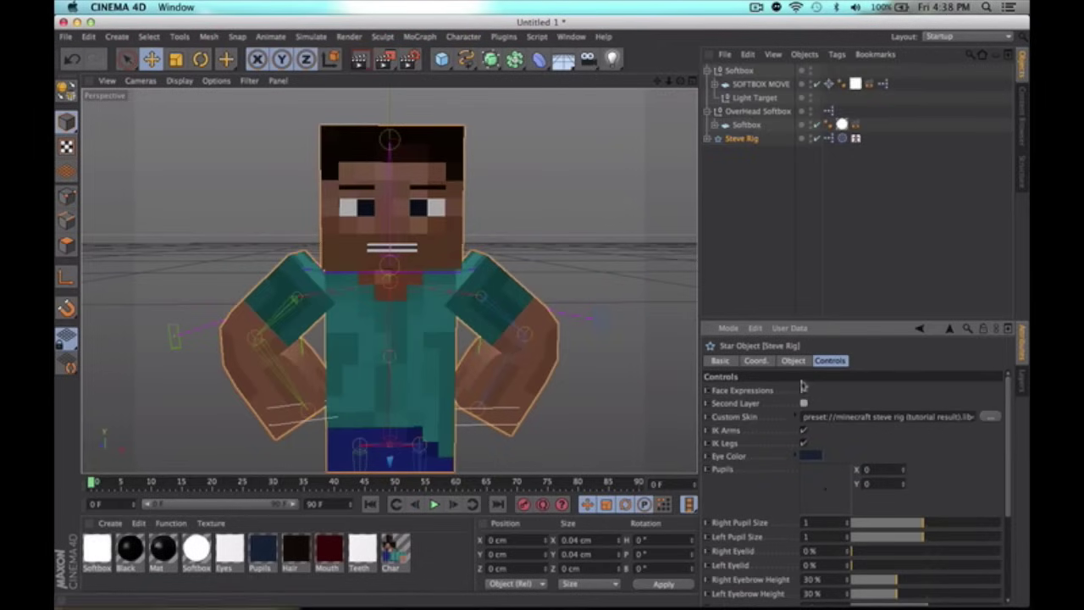
{"action": "left_click", "coordinate": [804, 389]}
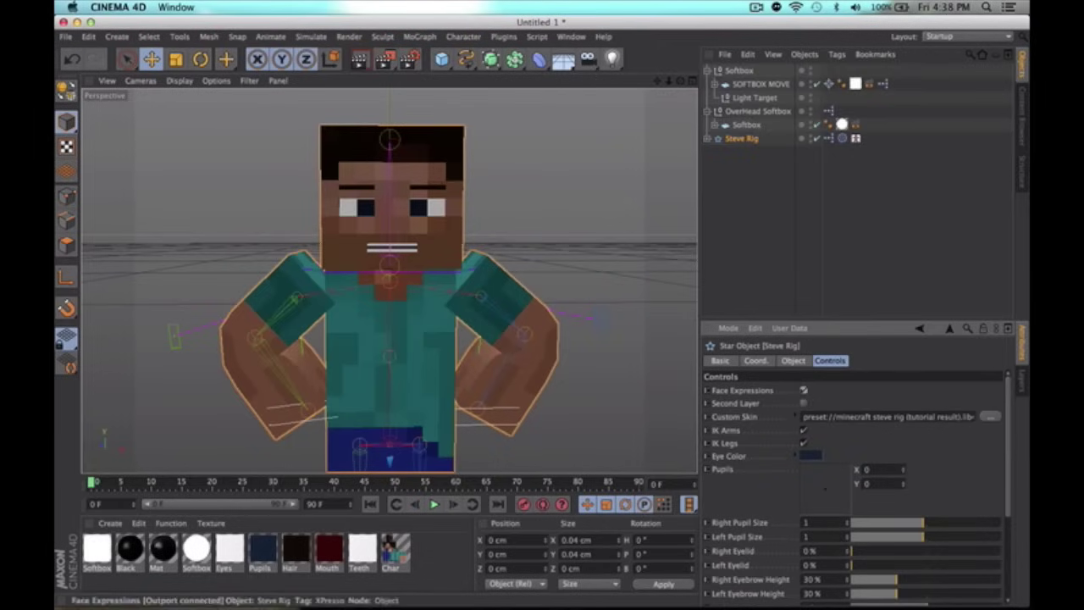
{"action": "left_click", "coordinate": [804, 403]}
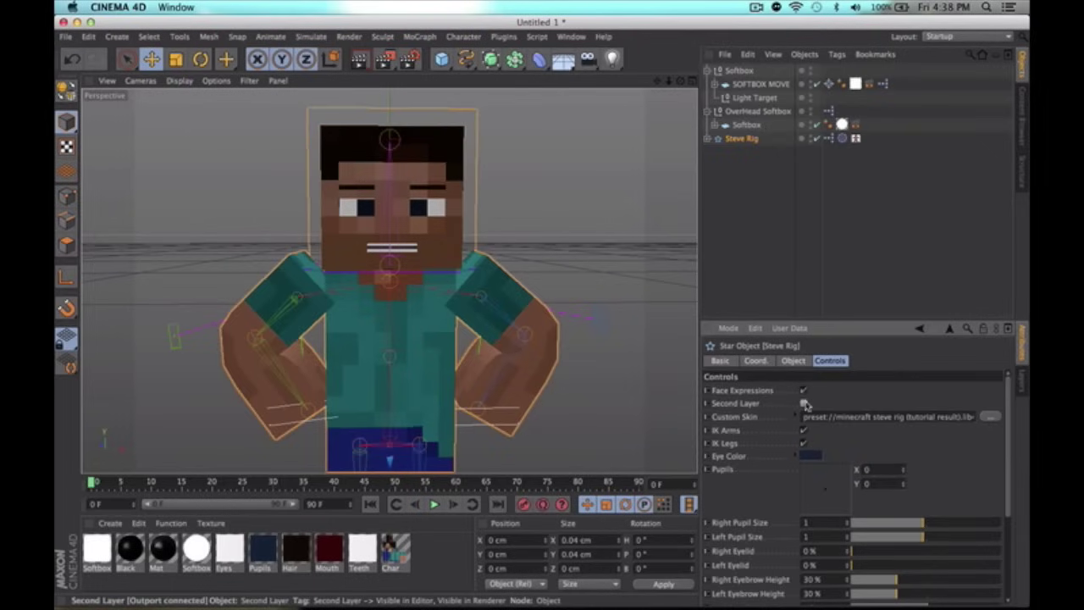
{"action": "left_click", "coordinate": [804, 403]}
{"action": "left_click", "coordinate": [804, 390]}
{"action": "left_click", "coordinate": [804, 390]}
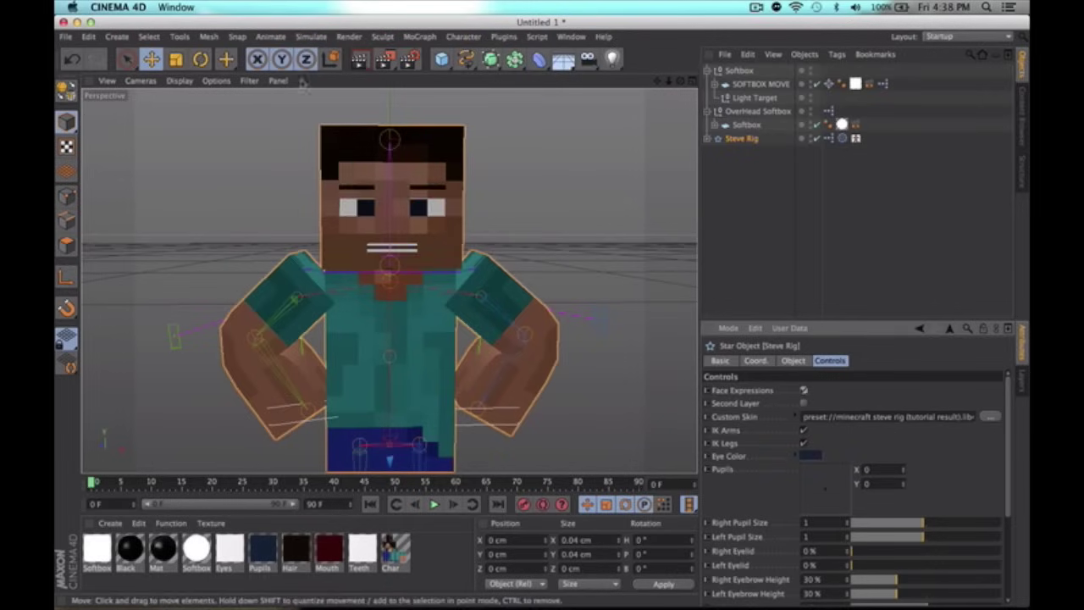
{"action": "left_click", "coordinate": [803, 391]}
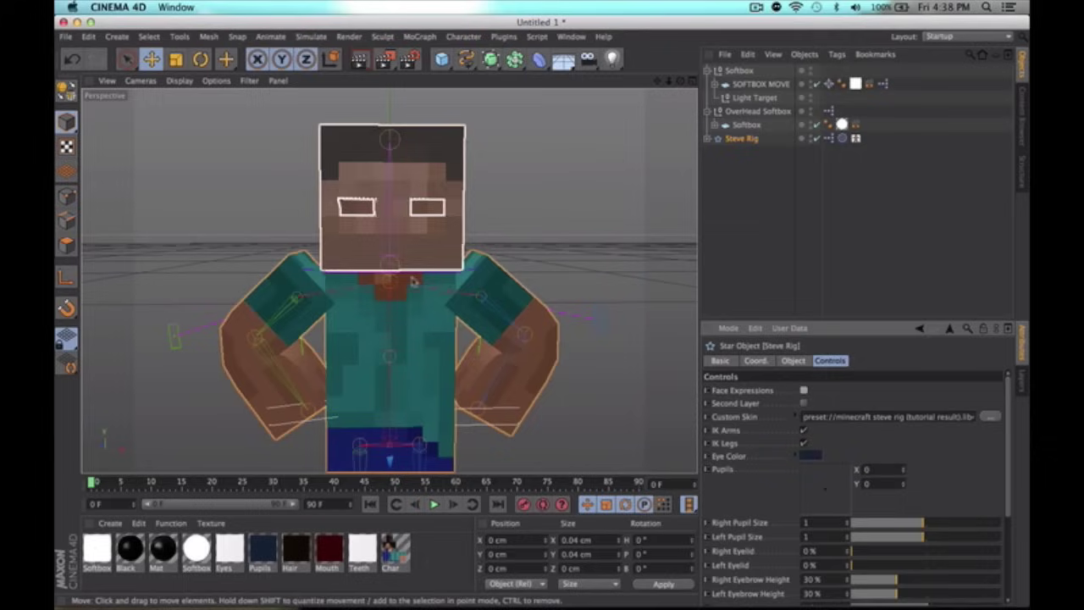
{"action": "left_click", "coordinate": [803, 391]}
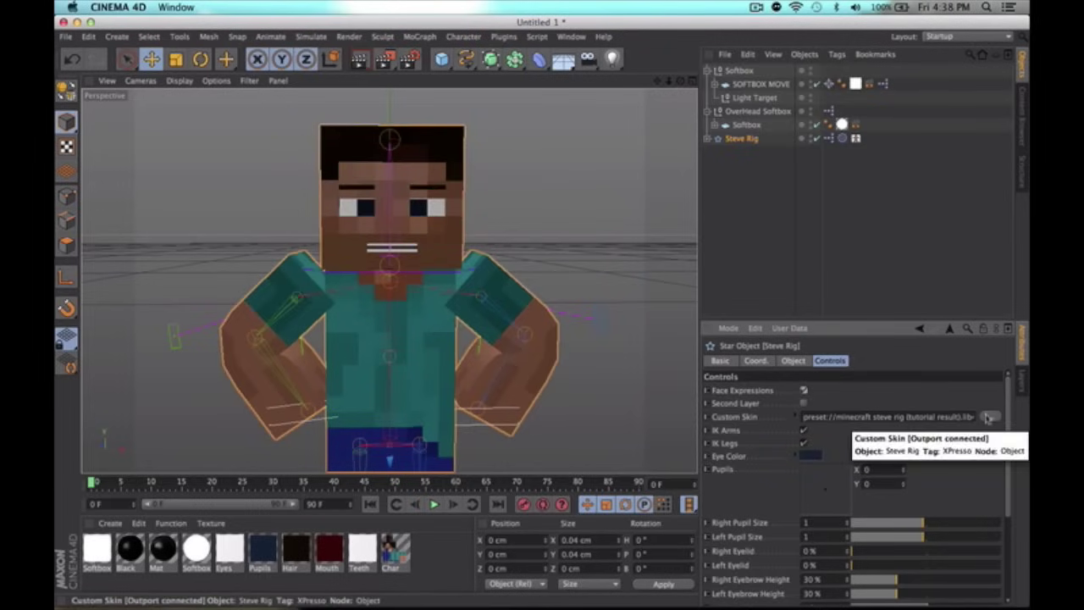
Step: Look at the Steve Rig's Custom Skin file chooser and Eye Color control without changing either
{"action": "left_click", "coordinate": [989, 417]}
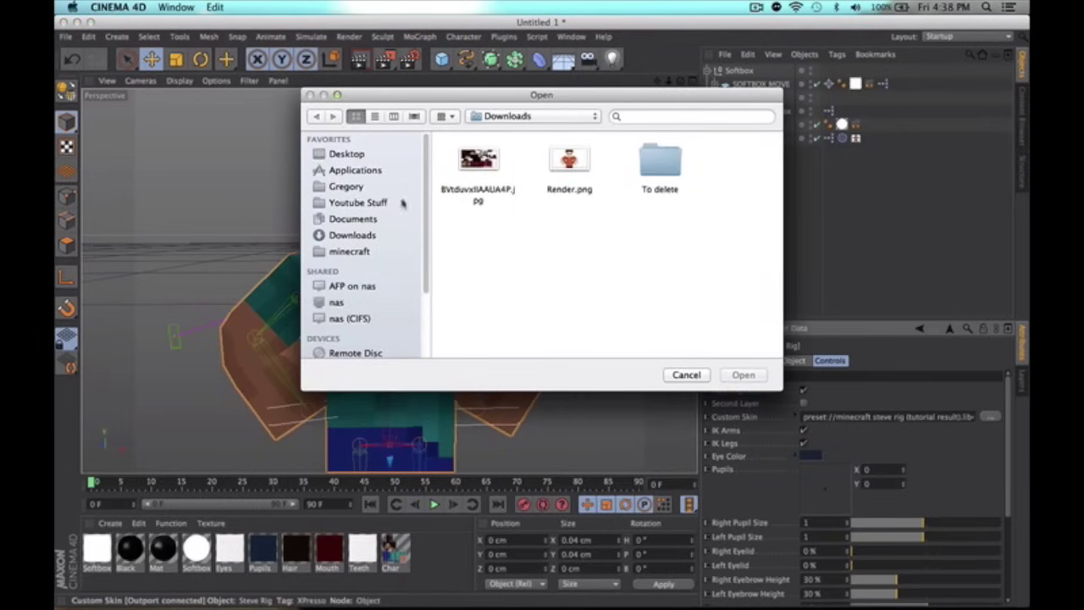
{"action": "left_click", "coordinate": [684, 376]}
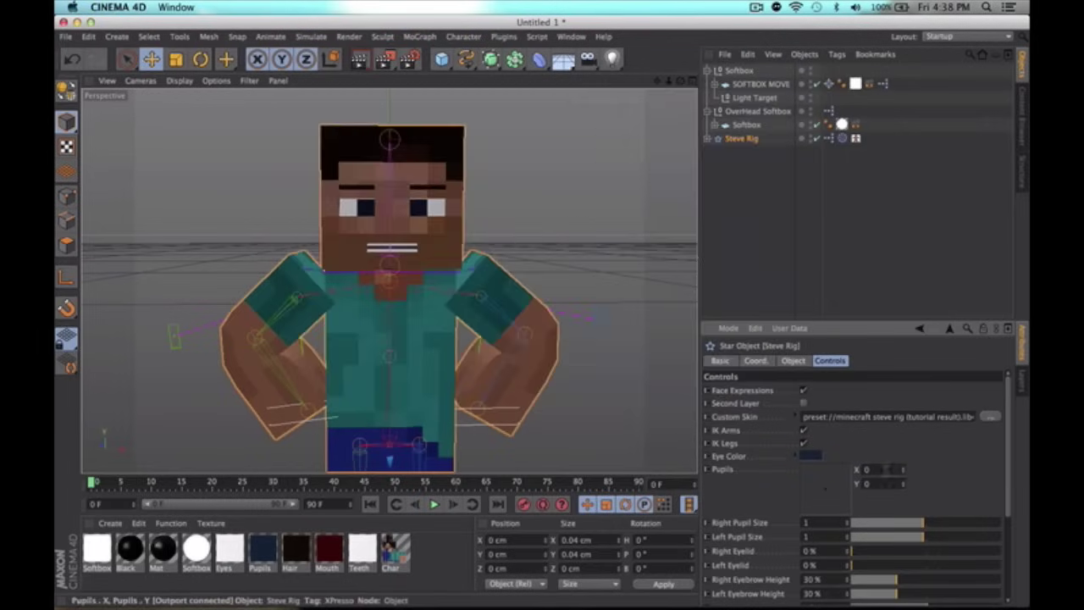
{"action": "scroll", "coordinate": [847, 440], "scroll_direction": "down", "scroll_amount": 2}
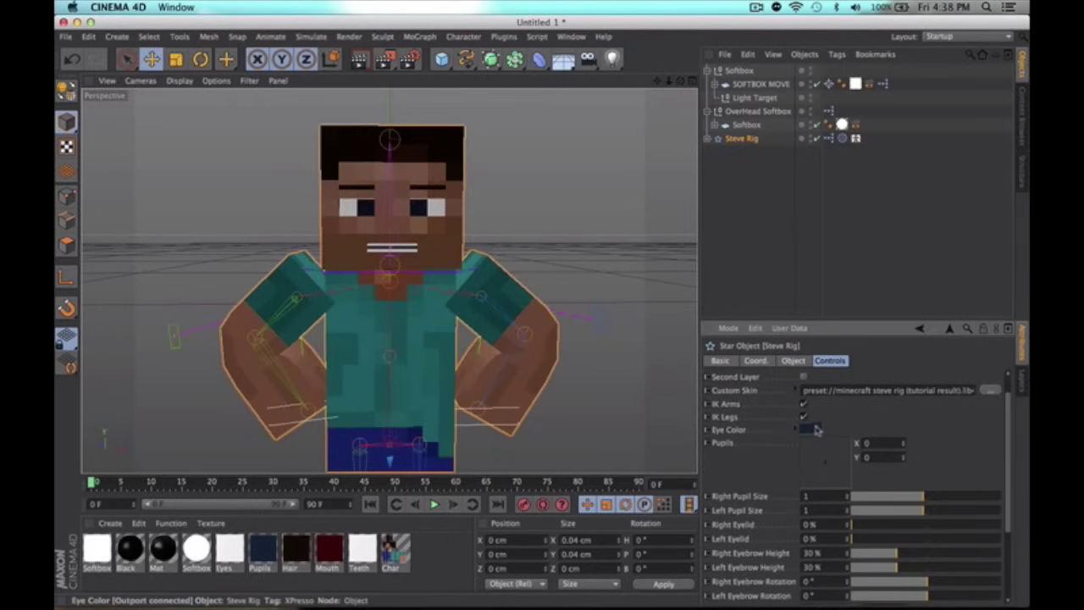
{"action": "left_click", "coordinate": [813, 429]}
{"action": "left_click", "coordinate": [800, 481]}
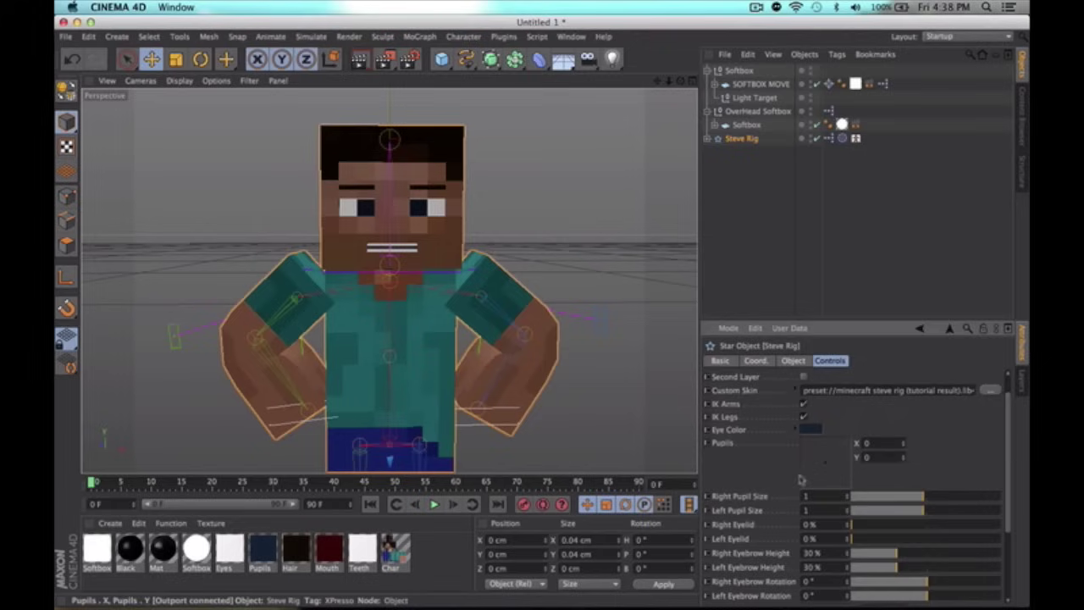
Step: Shape the mouth into a smile by setting the Mouth control to X 0.307 and Y 0.52
{"action": "scroll", "coordinate": [999, 534], "scroll_direction": "down", "scroll_amount": 5}
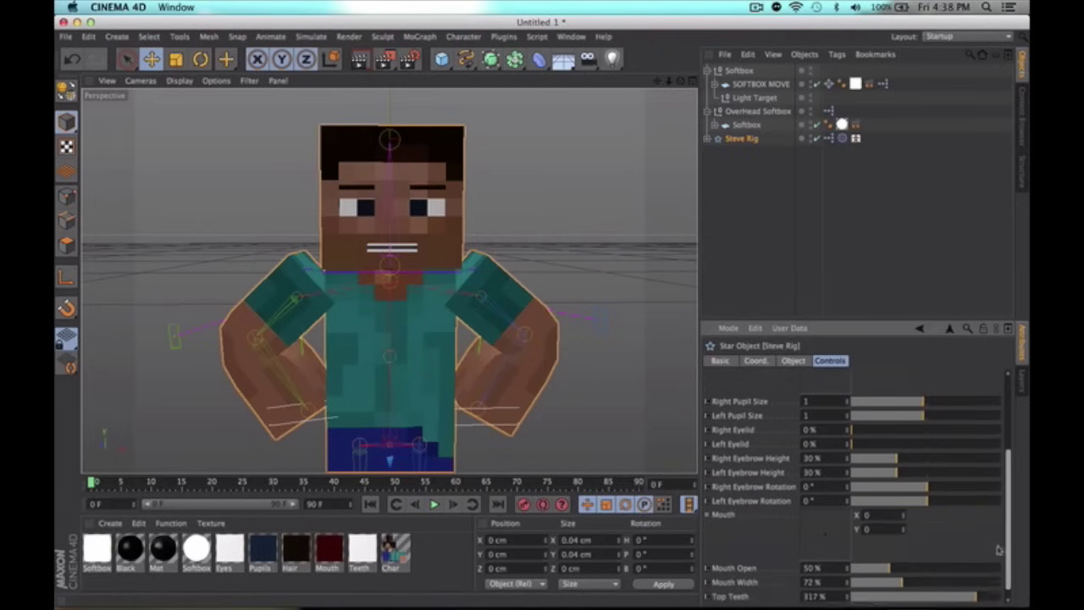
{"action": "scroll", "coordinate": [998, 551], "scroll_direction": "down", "scroll_amount": 1}
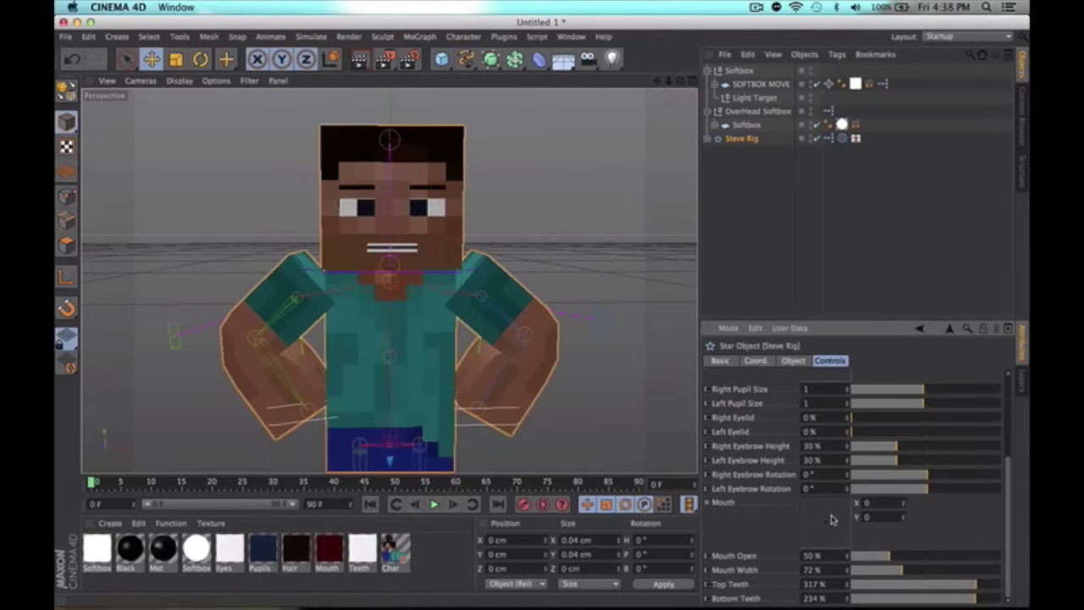
{"action": "mouse_move", "coordinate": [828, 523]}
{"action": "left_mouse_down"}
{"action": "mouse_move", "coordinate": [835, 514]}
{"action": "mouse_move", "coordinate": [820, 511]}
{"action": "mouse_move", "coordinate": [880, 519]}
{"action": "mouse_move", "coordinate": [832, 509]}
{"action": "left_mouse_up"}
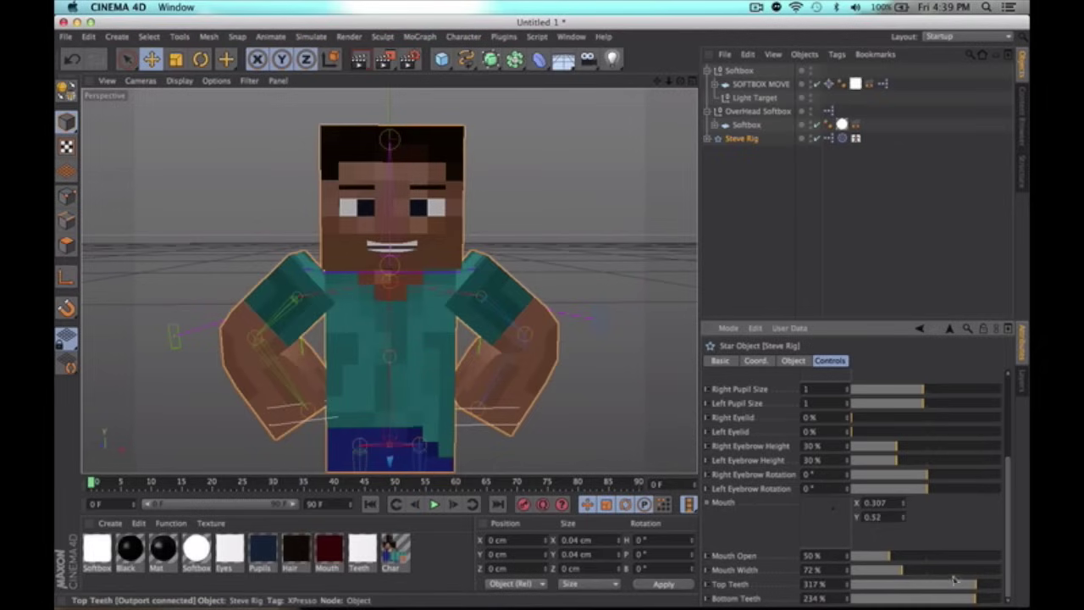
Step: Try adjusting the mouth opening, restore it, and deselect the Steve Rig
{"action": "mouse_move", "coordinate": [888, 555]}
{"action": "left_mouse_down"}
{"action": "mouse_move", "coordinate": [1001, 556]}
{"action": "mouse_move", "coordinate": [896, 559]}
{"action": "left_mouse_up"}
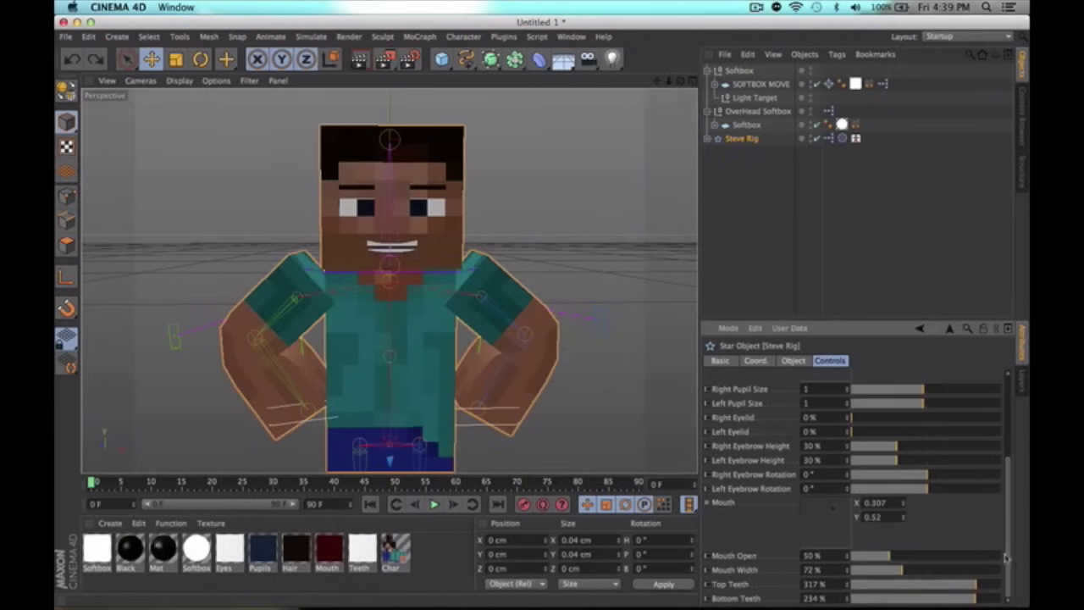
{"action": "left_click_drag", "start_coordinate": [1007, 552], "coordinate": [974, 579]}
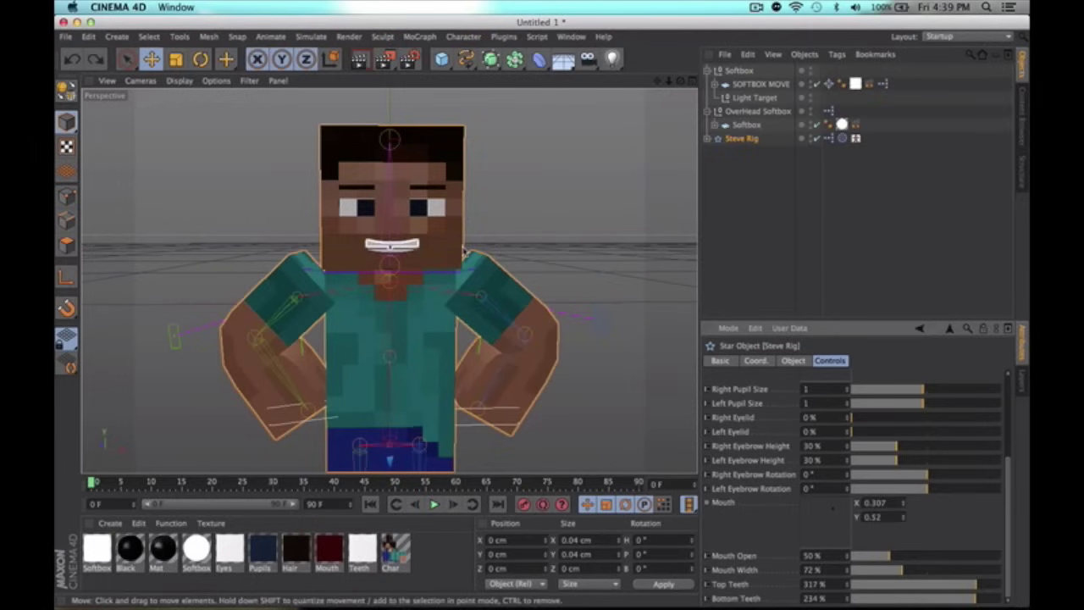
{"action": "left_click_drag", "start_coordinate": [1009, 501], "coordinate": [1011, 426]}
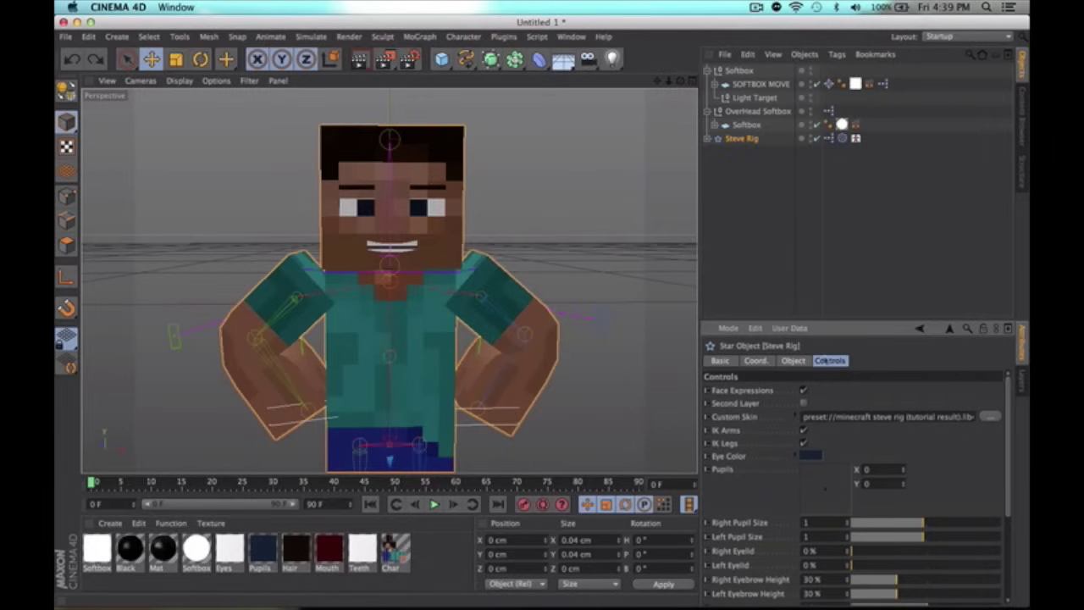
{"action": "left_click_drag", "start_coordinate": [1010, 474], "coordinate": [988, 316]}
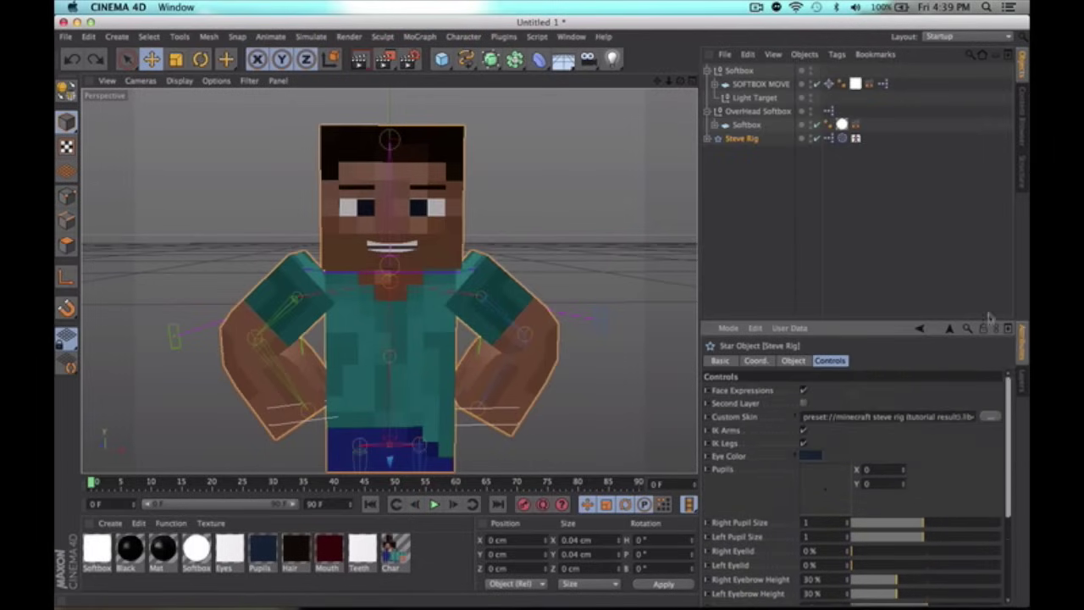
{"action": "left_click", "coordinate": [559, 149]}
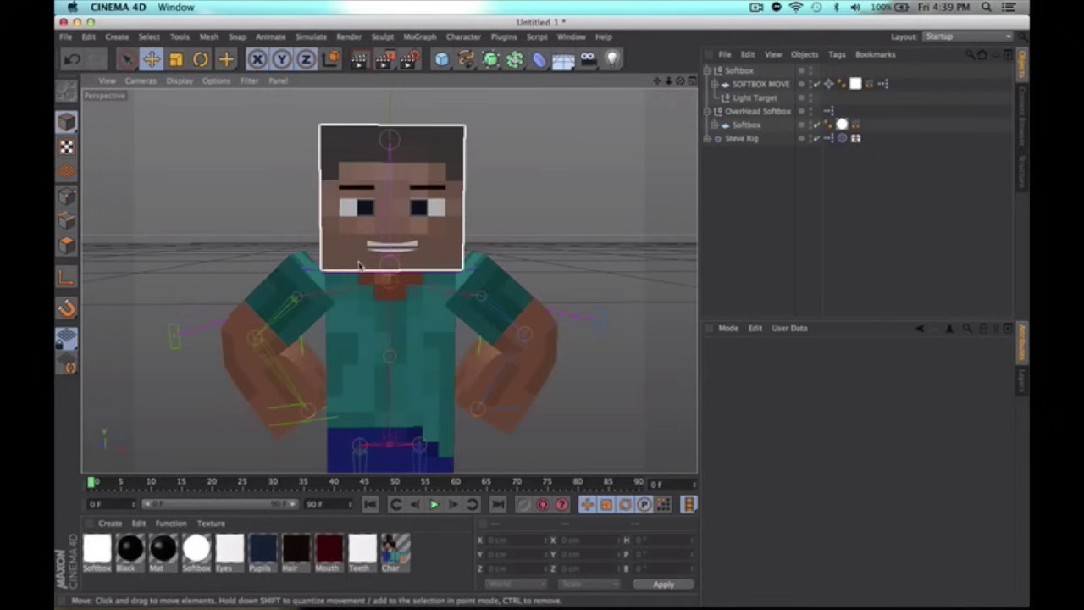
Step: Angle the Steve Rig's eyebrows with Right Eyebrow Height 37%, Right Eyebrow Rotation -17° and Left Eyebrow Rotation -7°
{"action": "left_click", "coordinate": [742, 139]}
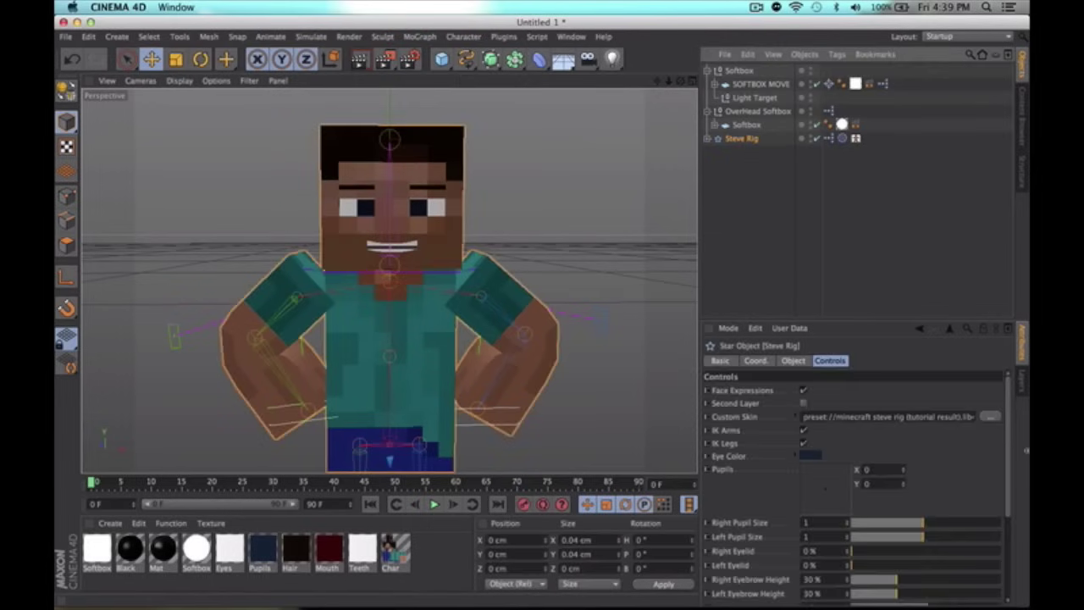
{"action": "left_click_drag", "start_coordinate": [1009, 491], "coordinate": [1010, 576]}
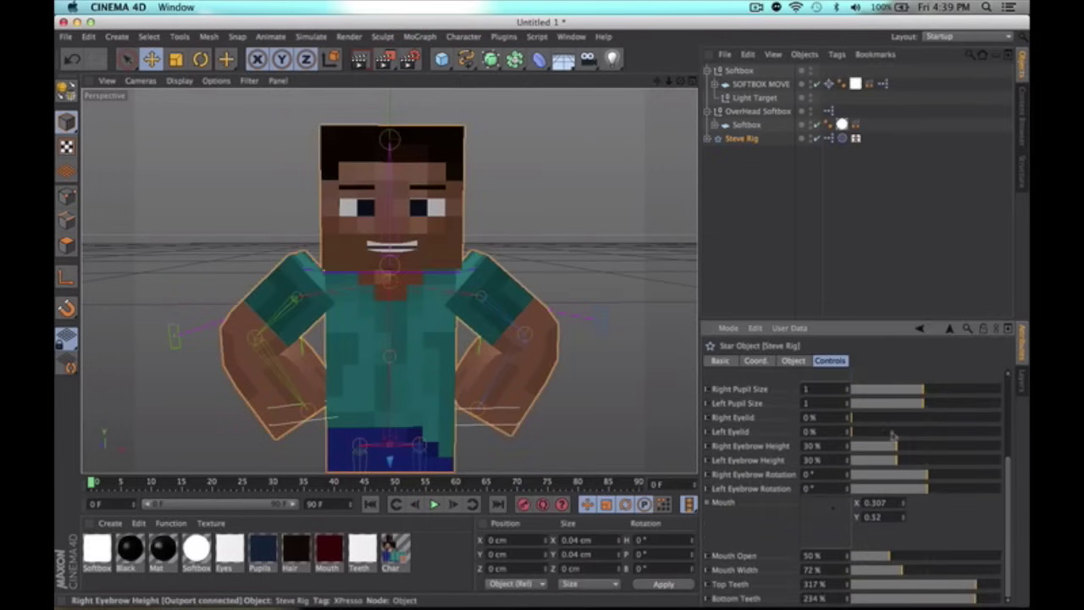
{"action": "left_click_drag", "start_coordinate": [902, 450], "coordinate": [904, 506]}
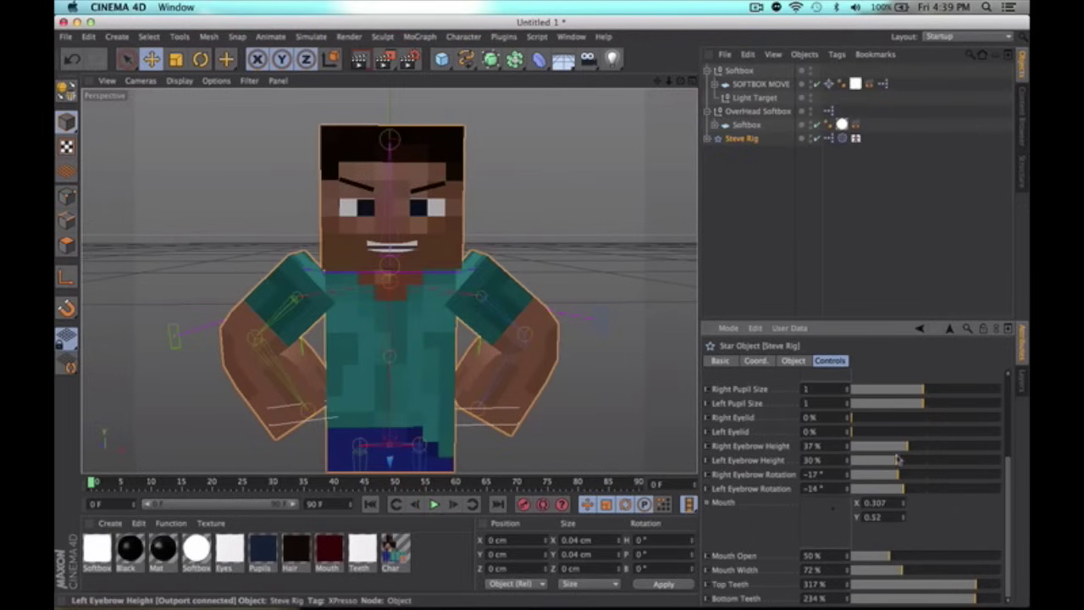
{"action": "left_click_drag", "start_coordinate": [906, 451], "coordinate": [935, 455]}
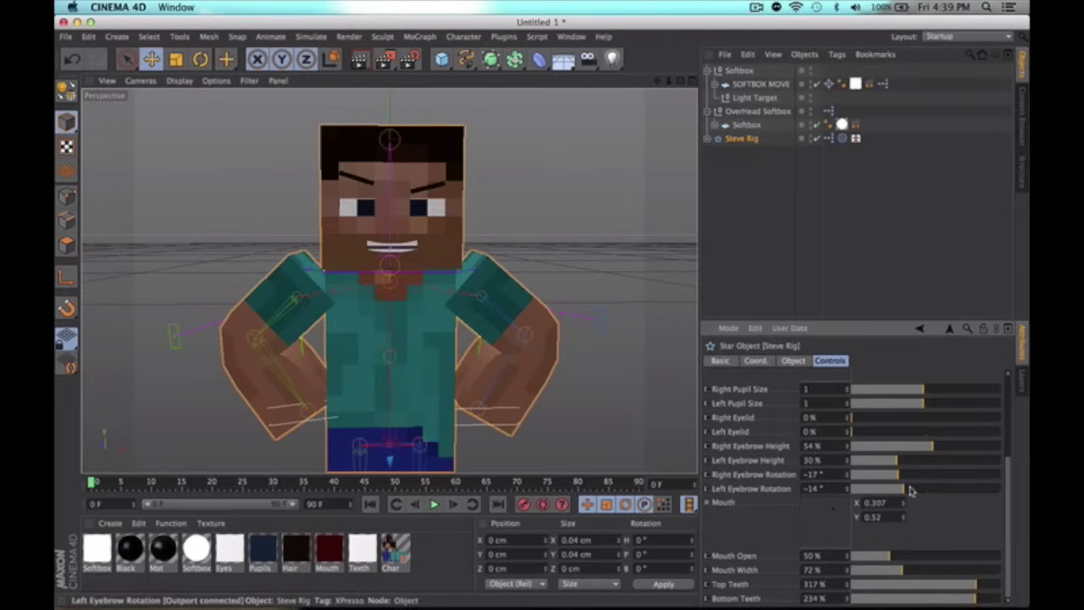
{"action": "left_click_drag", "start_coordinate": [909, 489], "coordinate": [915, 493]}
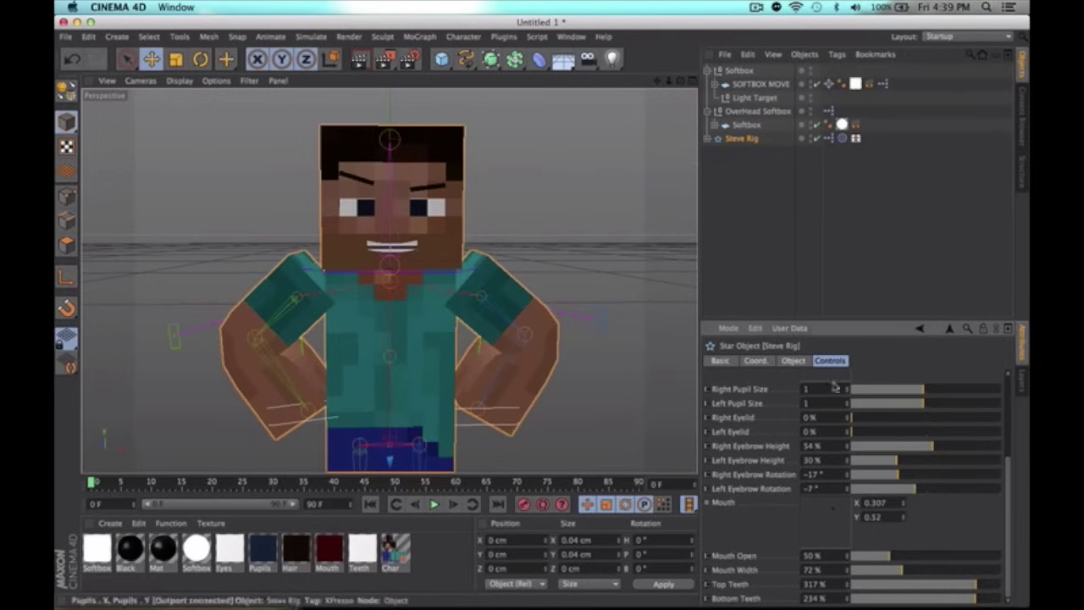
{"action": "left_click_drag", "start_coordinate": [933, 447], "coordinate": [907, 447]}
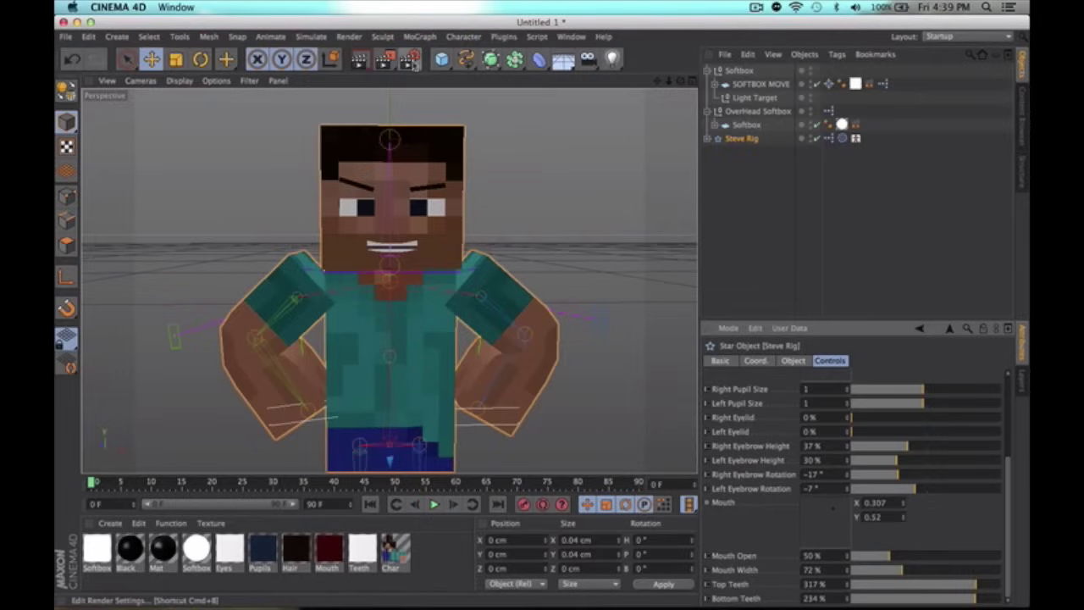
Step: Set the render output size to 1920 x 1080 pixels in the render settings
{"action": "left_click", "coordinate": [527, 122]}
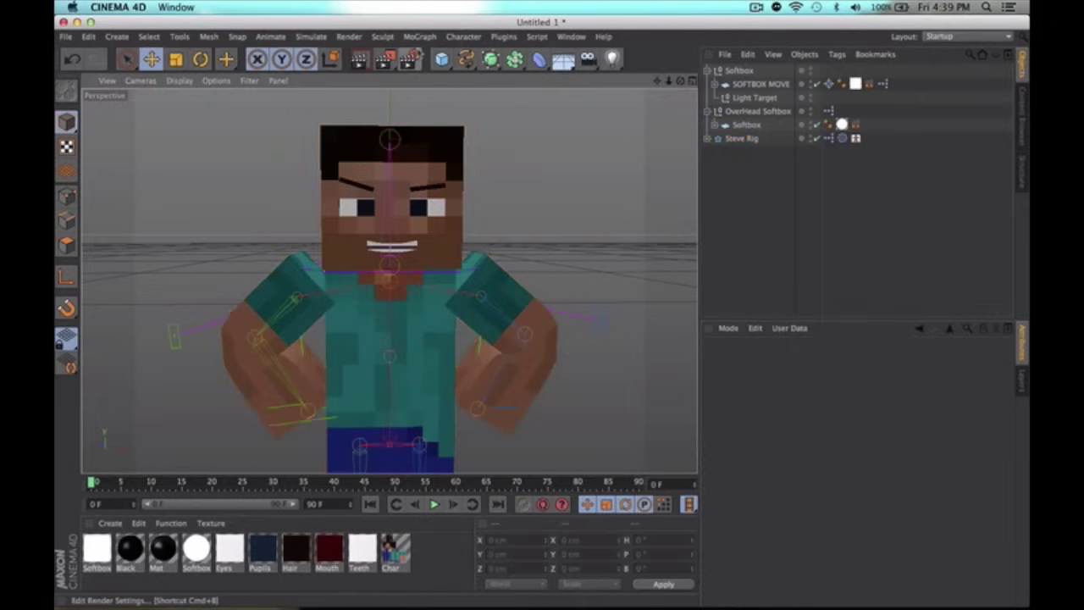
{"action": "left_click", "coordinate": [416, 52]}
{"action": "left_click", "coordinate": [412, 58]}
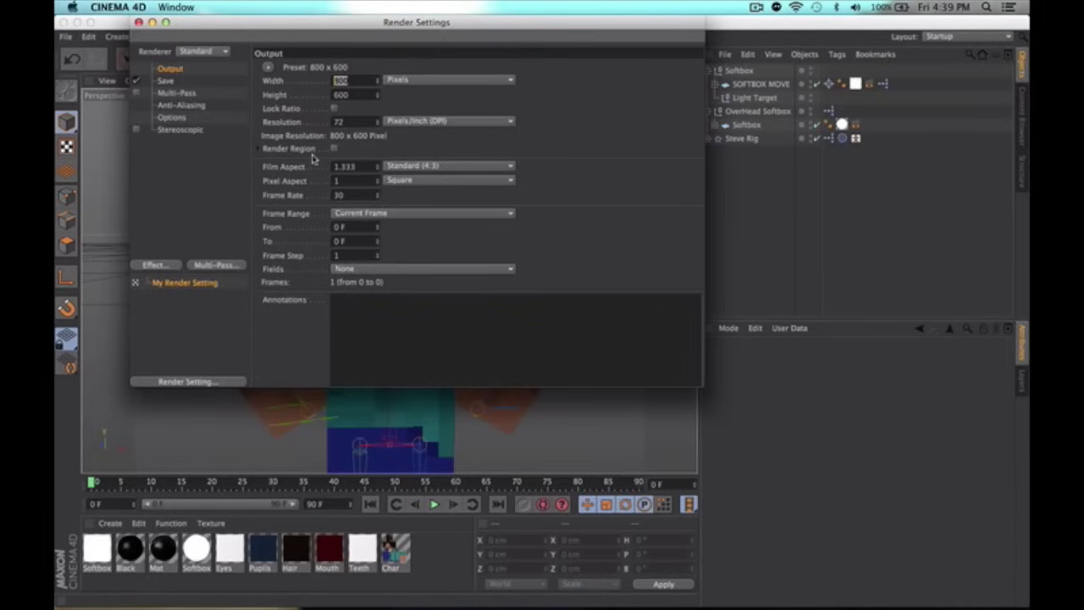
{"action": "type", "text": "0"}
{"action": "key", "text": "Return"}
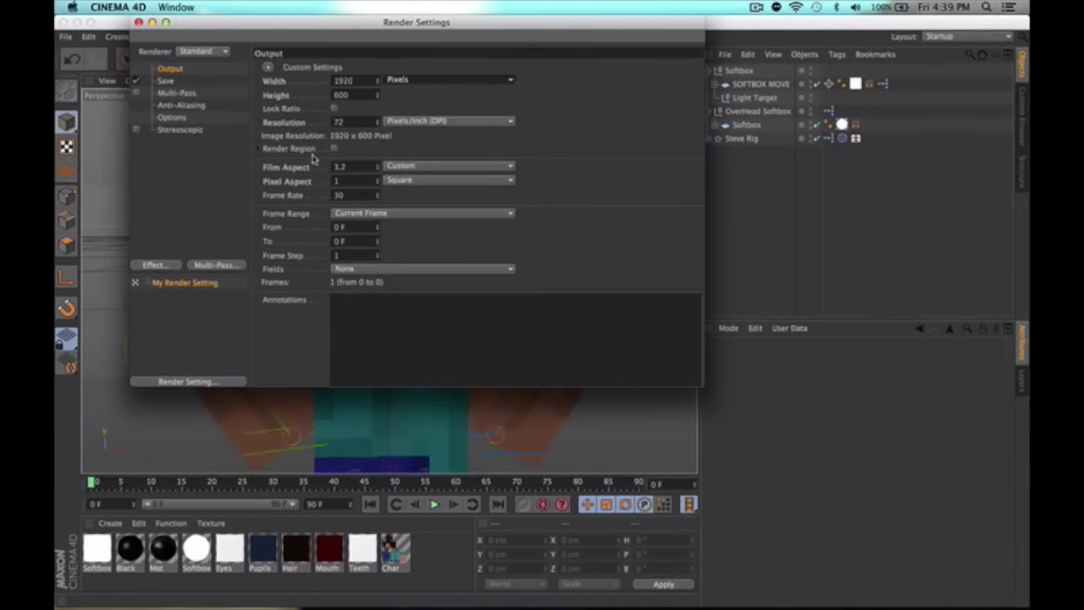
{"action": "left_click_drag", "start_coordinate": [362, 95], "coordinate": [312, 94]}
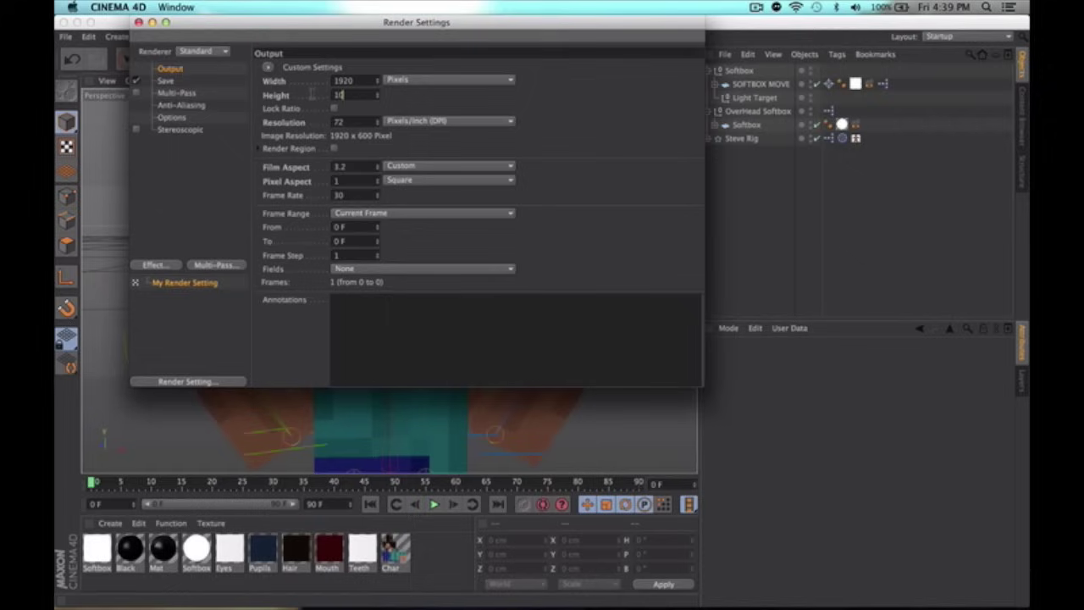
{"action": "key", "text": "Return"}
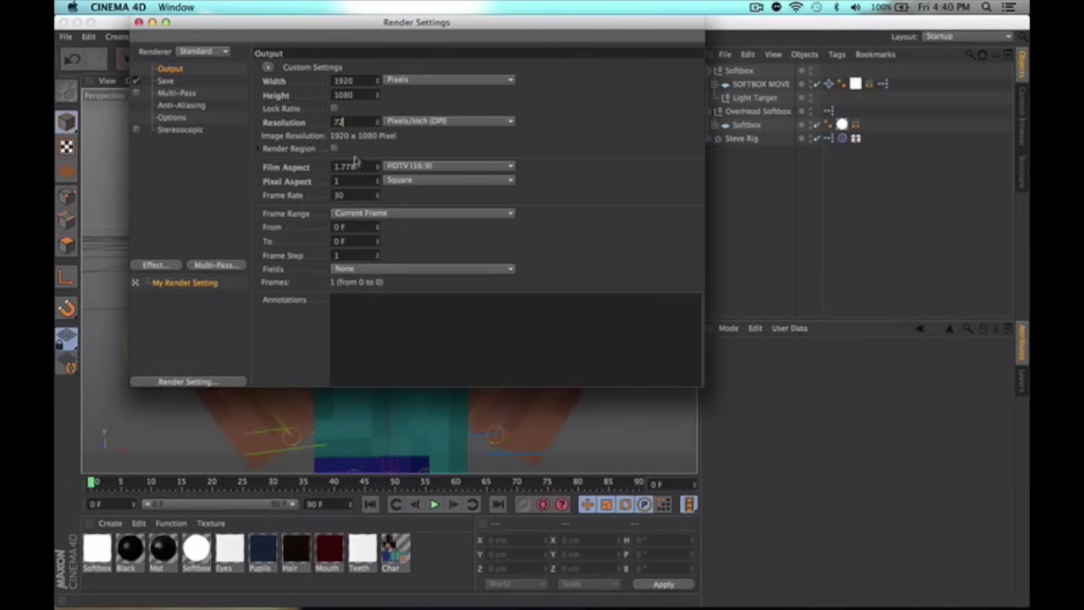
Step: Set the render's save format to PNG and enable its Alpha Channel
{"action": "left_click", "coordinate": [166, 81]}
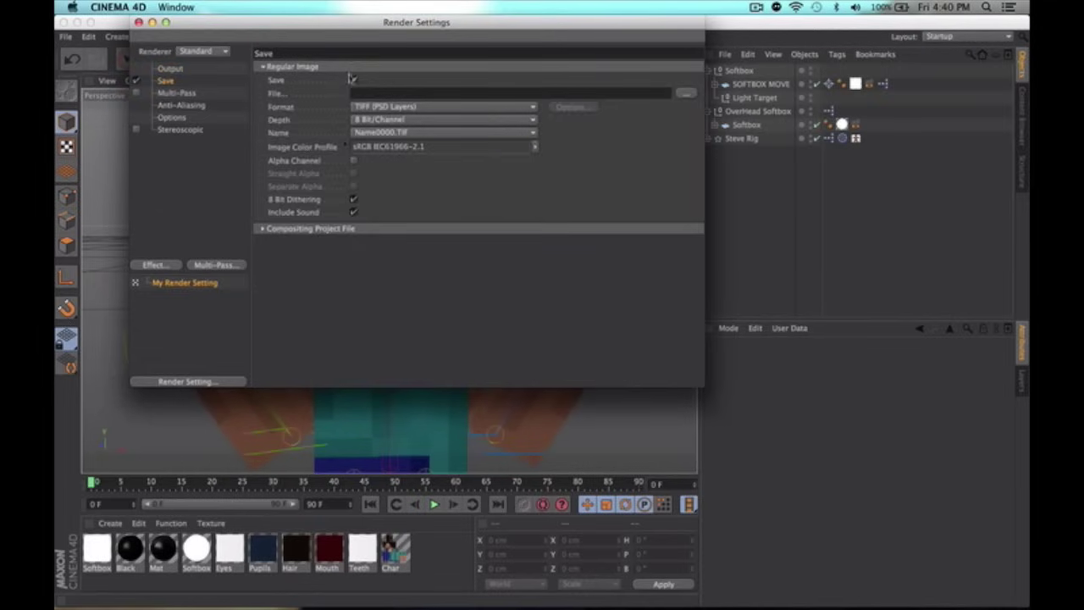
{"action": "left_click", "coordinate": [389, 108]}
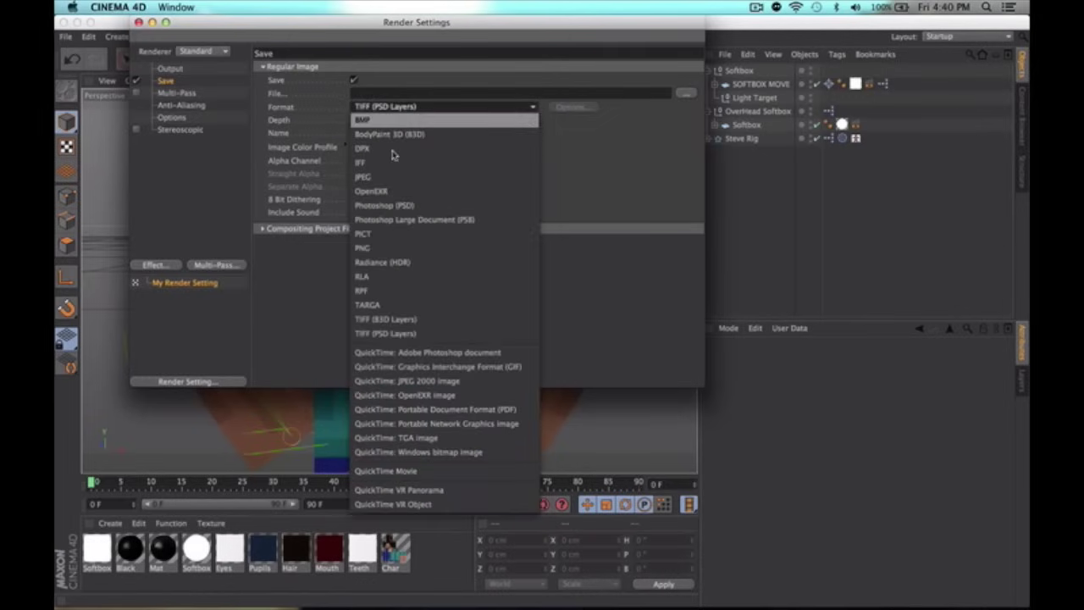
{"action": "left_click", "coordinate": [385, 105]}
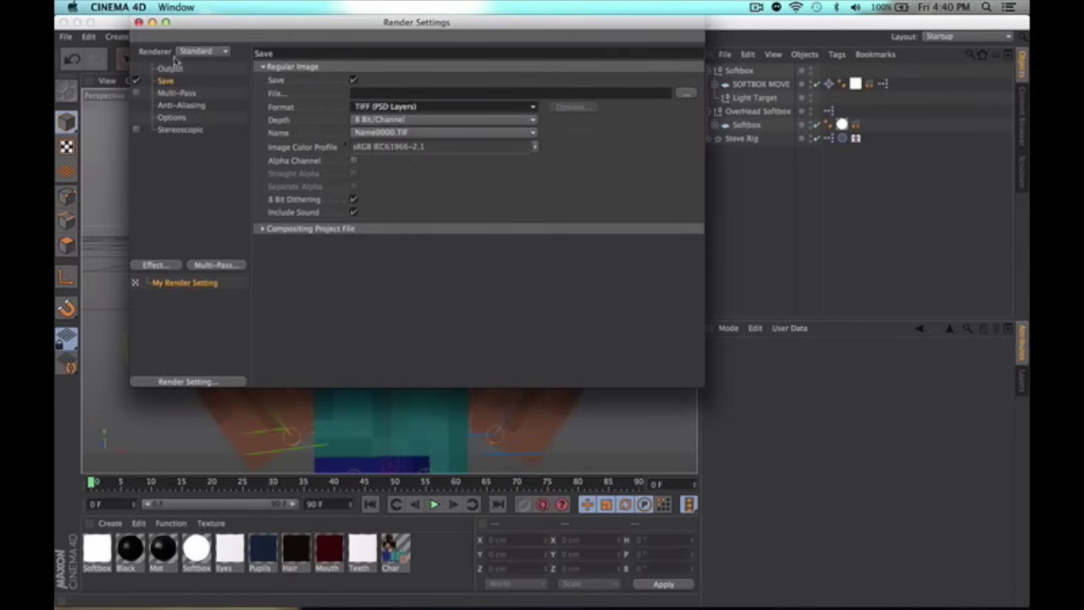
{"action": "left_click", "coordinate": [379, 110]}
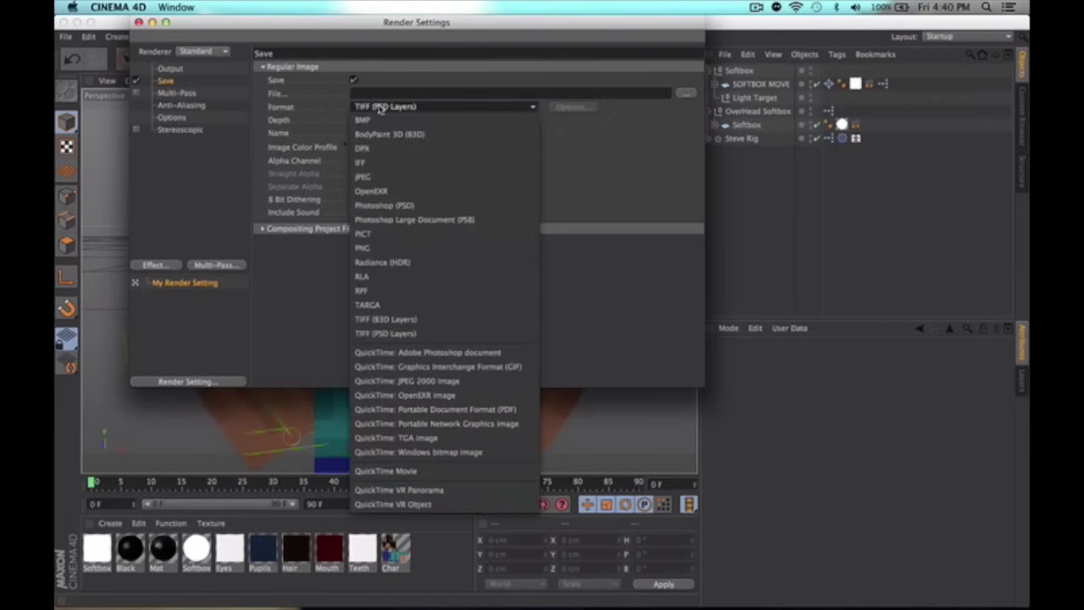
{"action": "left_click", "coordinate": [373, 248]}
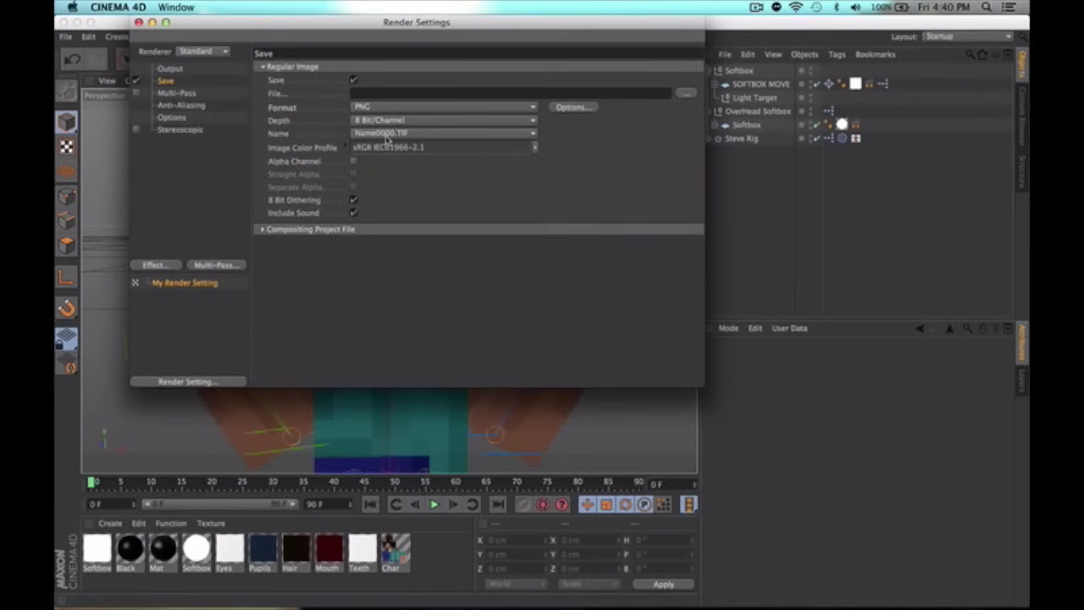
{"action": "left_click", "coordinate": [355, 161]}
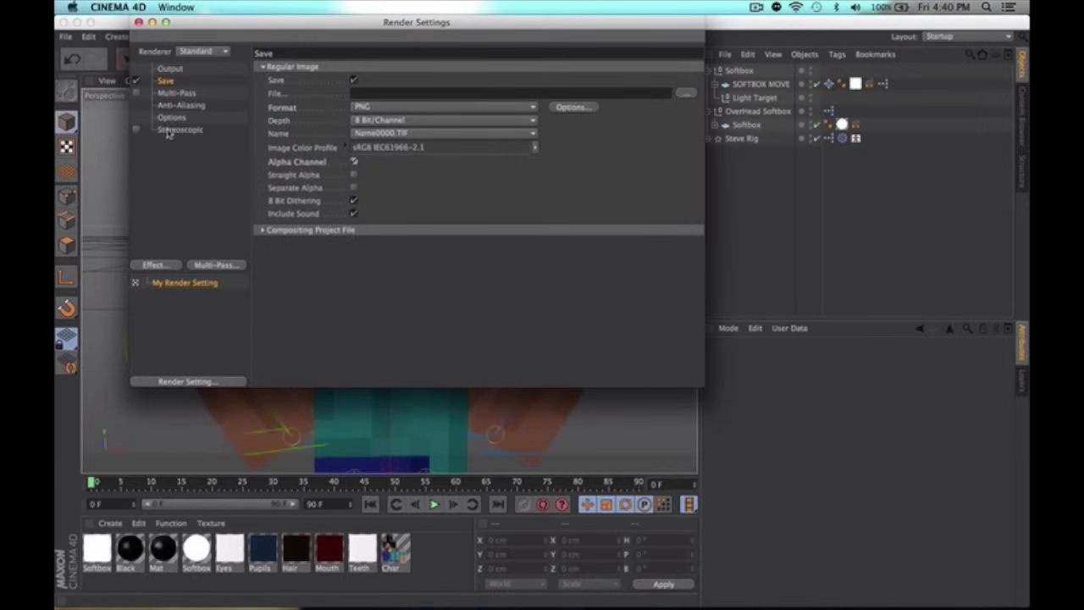
Step: Add the Ambient Occlusion effect to the render settings and enable Evaluate Transparency
{"action": "left_click", "coordinate": [166, 264]}
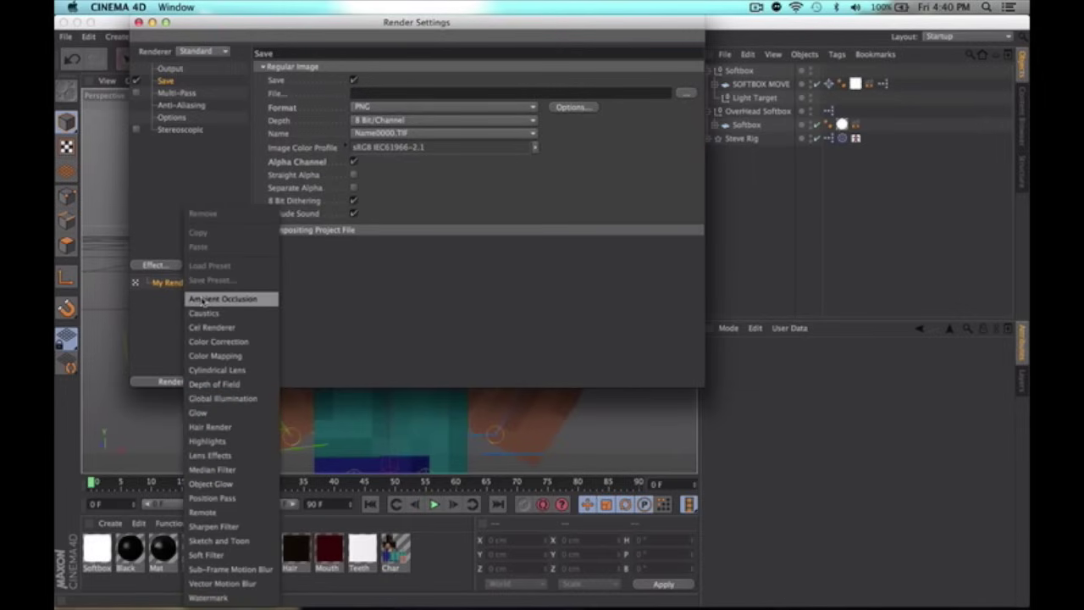
{"action": "left_click", "coordinate": [200, 296]}
{"action": "left_click", "coordinate": [357, 231]}
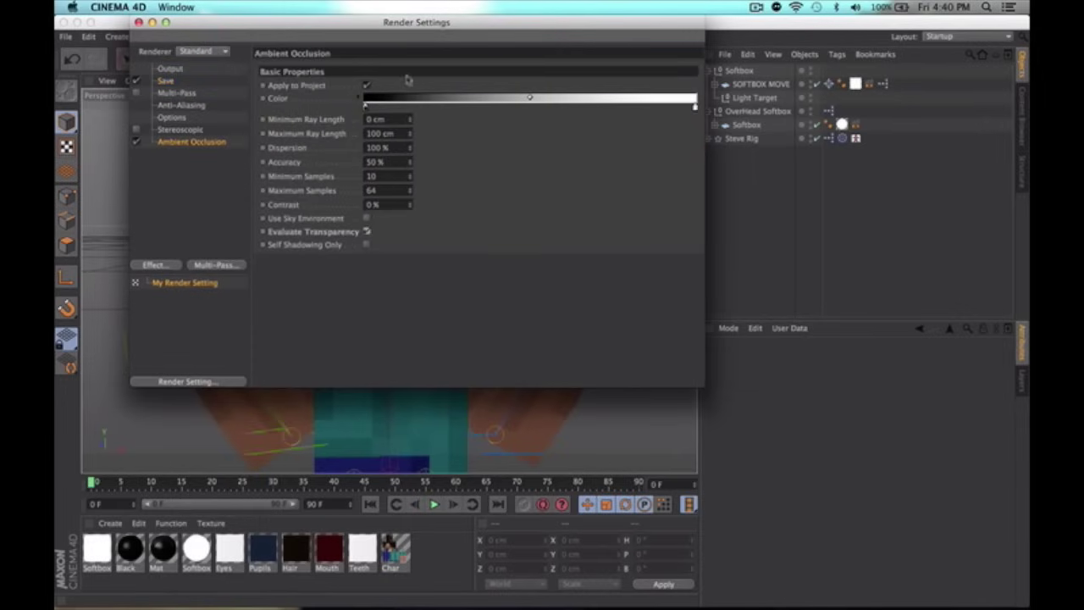
Step: Add the Global Illumination effect to the render settings and close them
{"action": "left_click_drag", "start_coordinate": [446, 31], "coordinate": [471, 79]}
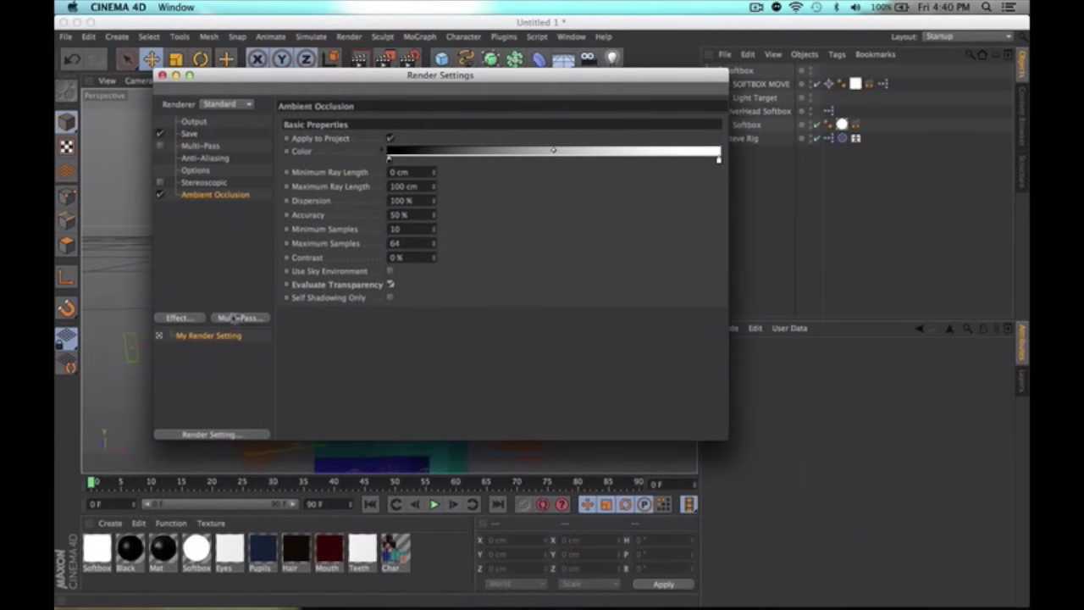
{"action": "left_click", "coordinate": [200, 318]}
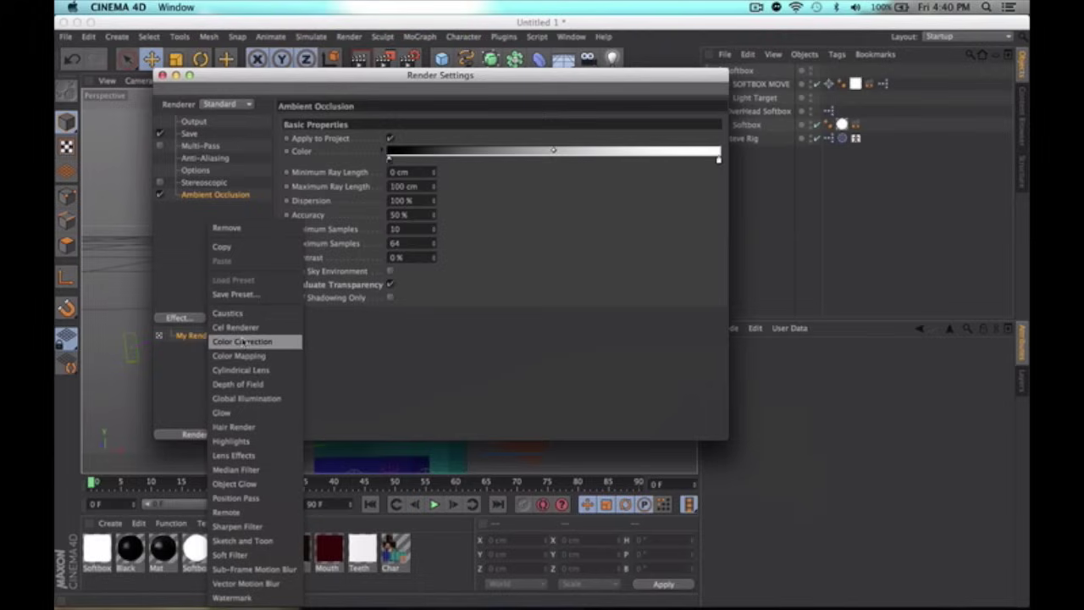
{"action": "left_click", "coordinate": [246, 398]}
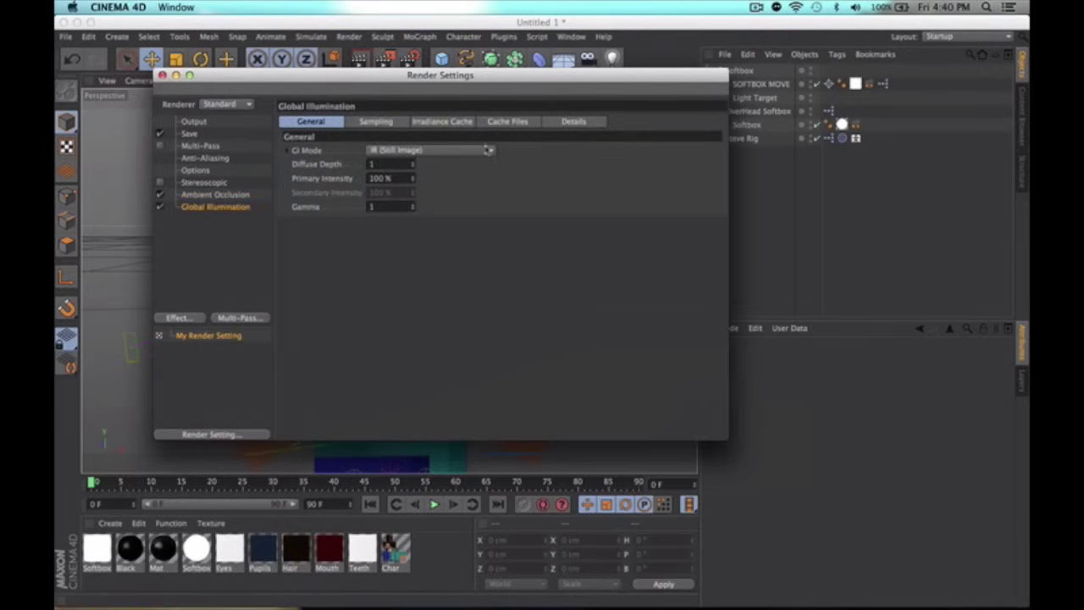
{"action": "left_click", "coordinate": [194, 123]}
{"action": "left_click", "coordinate": [161, 74]}
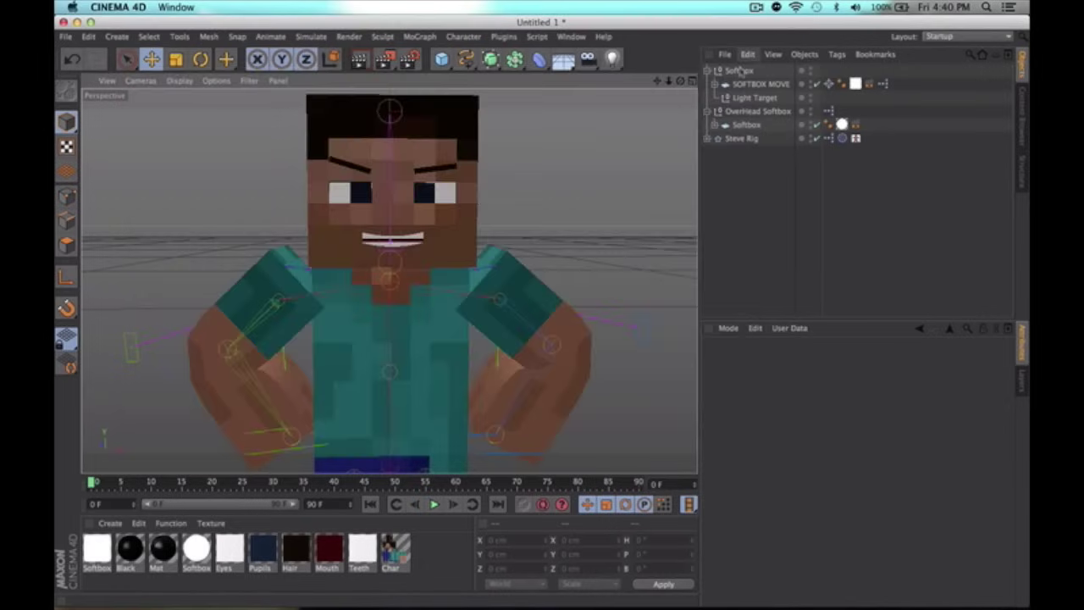
Step: Frame Steve from the head down to just below the waist and render the view to the Picture Viewer
{"action": "mouse_move", "coordinate": [668, 81]}
{"action": "left_mouse_down"}
{"action": "mouse_move", "coordinate": [631, 80]}
{"action": "mouse_move", "coordinate": [653, 85]}
{"action": "left_mouse_up"}
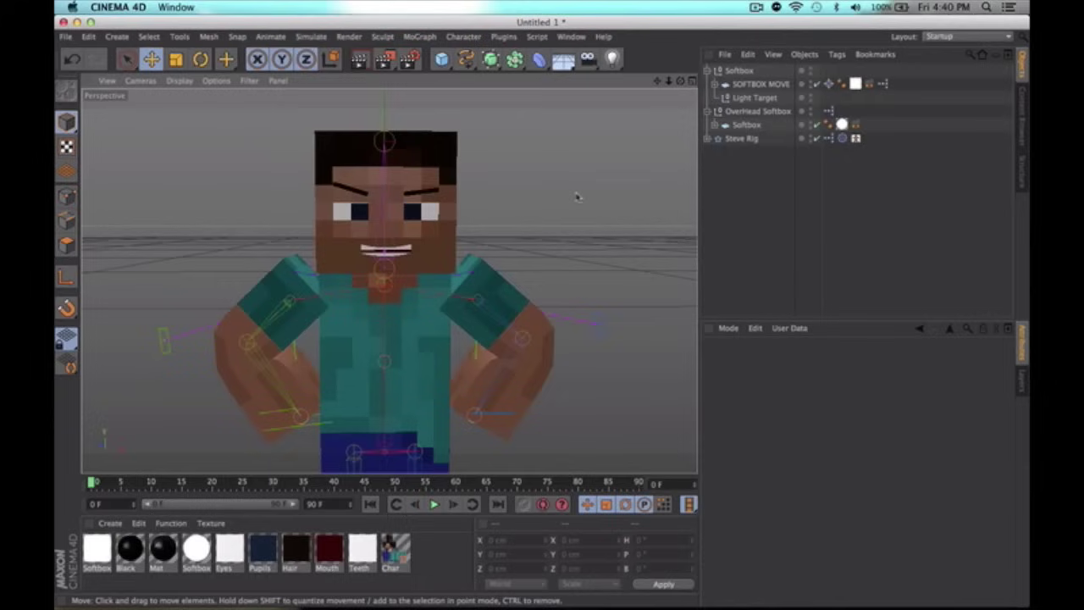
{"action": "key", "text": "shift+r"}
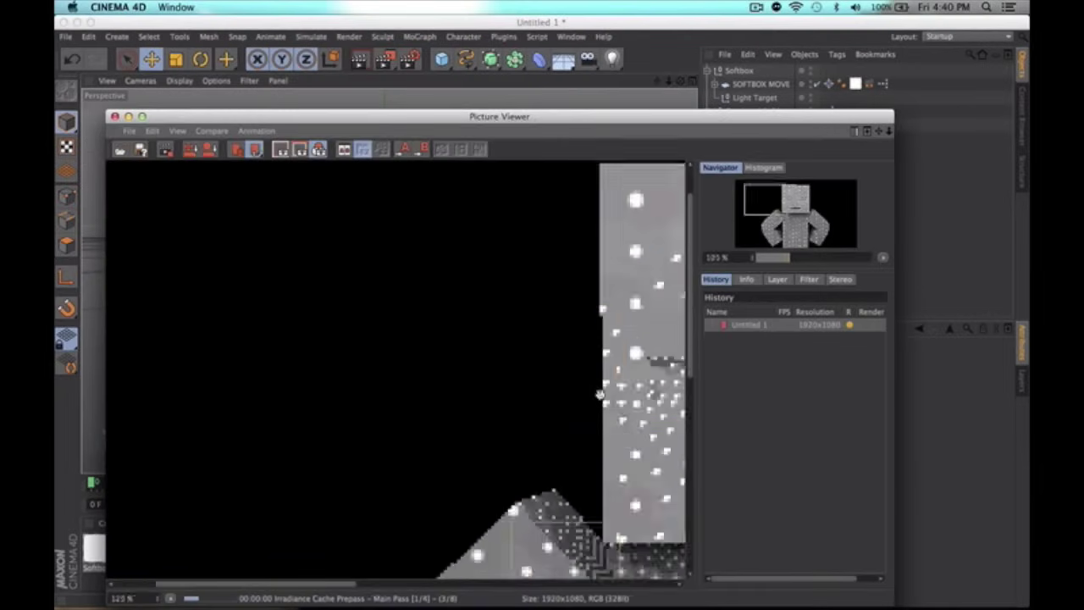
{"action": "scroll", "coordinate": [599, 394], "scroll_direction": "down", "scroll_amount": 5}
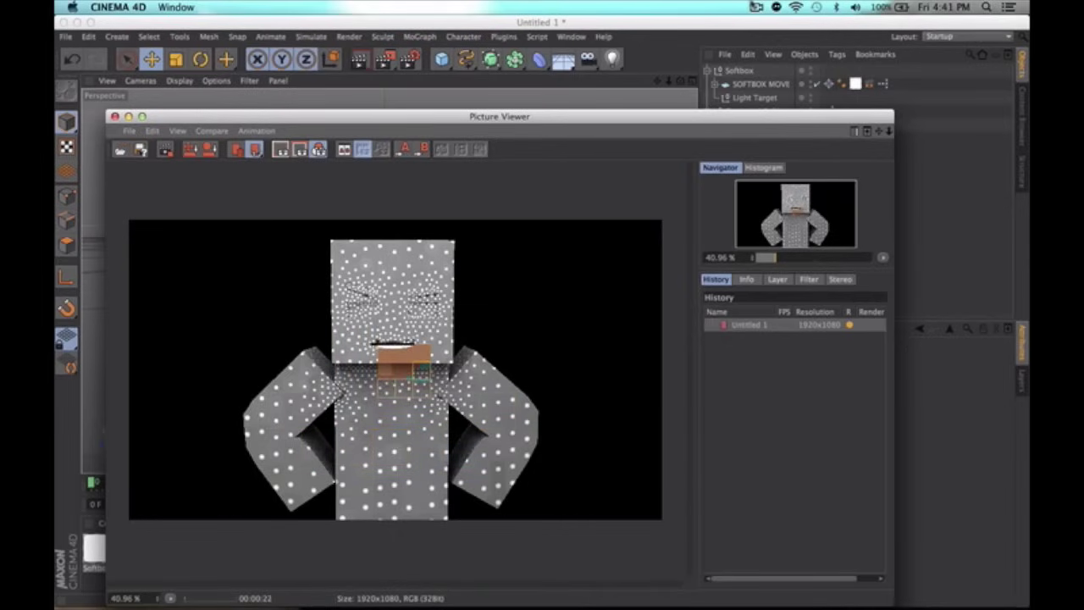
Step: Examine the render in progress, checking the mouth, eyes and eyebrows up close and the pose as a whole
{"action": "scroll", "coordinate": [369, 347], "scroll_direction": "up", "scroll_amount": 3}
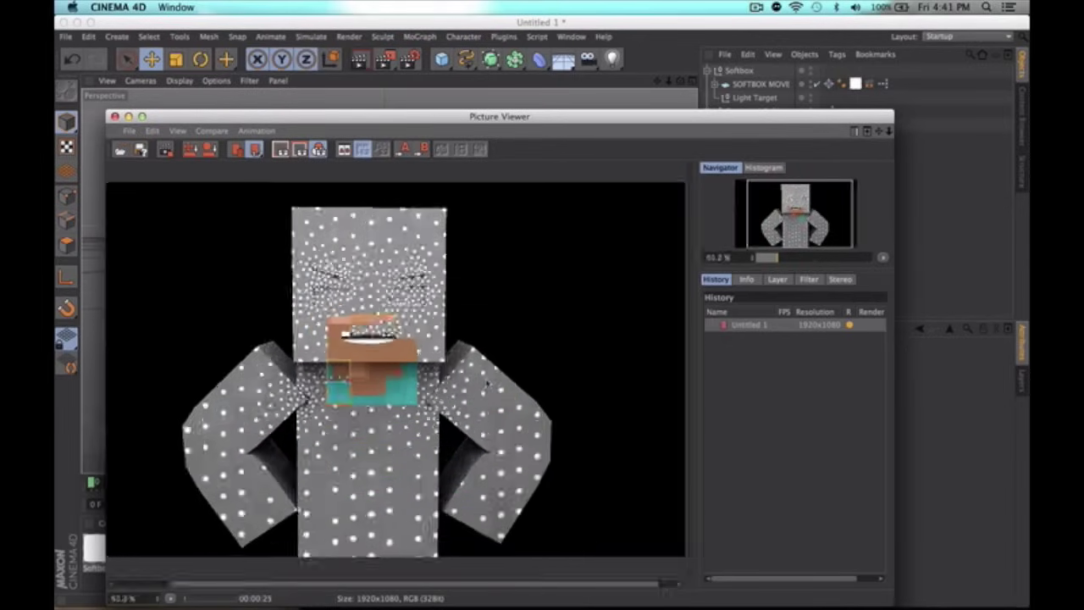
{"action": "left_click_drag", "start_coordinate": [354, 296], "coordinate": [464, 386]}
{"action": "scroll", "coordinate": [468, 428], "scroll_direction": "down", "scroll_amount": 1}
{"action": "scroll", "coordinate": [466, 426], "scroll_direction": "down", "scroll_amount": 2}
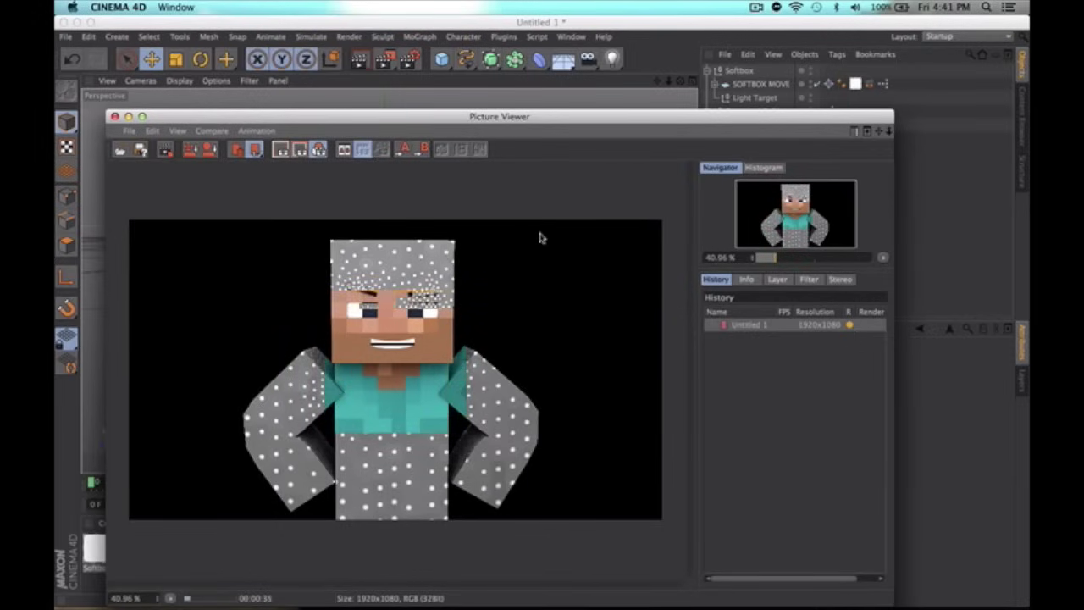
{"action": "scroll", "coordinate": [422, 320], "scroll_direction": "up", "scroll_amount": 2}
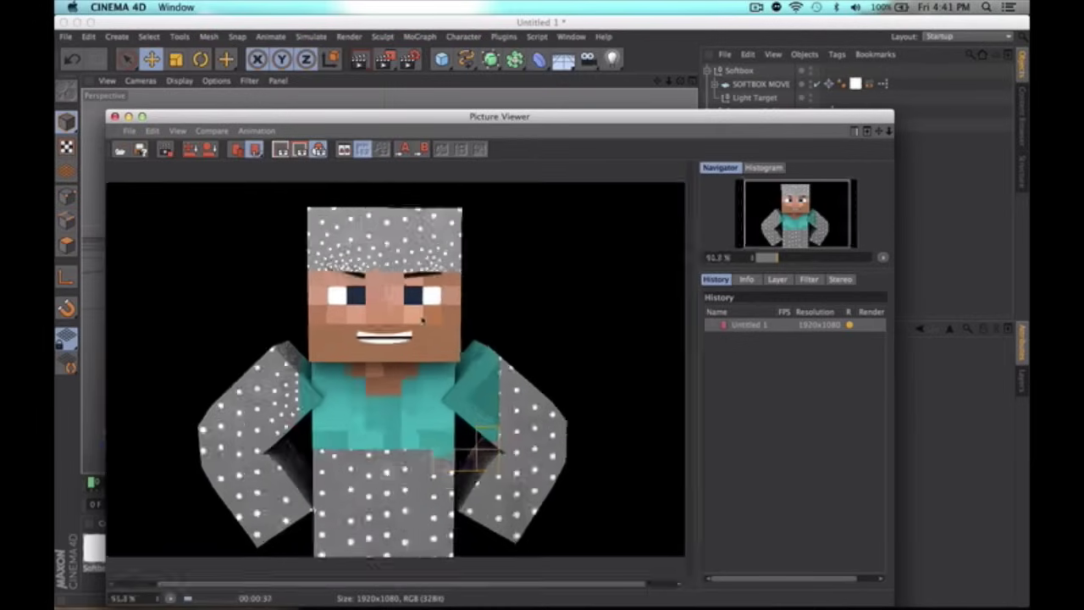
{"action": "scroll", "coordinate": [423, 319], "scroll_direction": "up", "scroll_amount": 8}
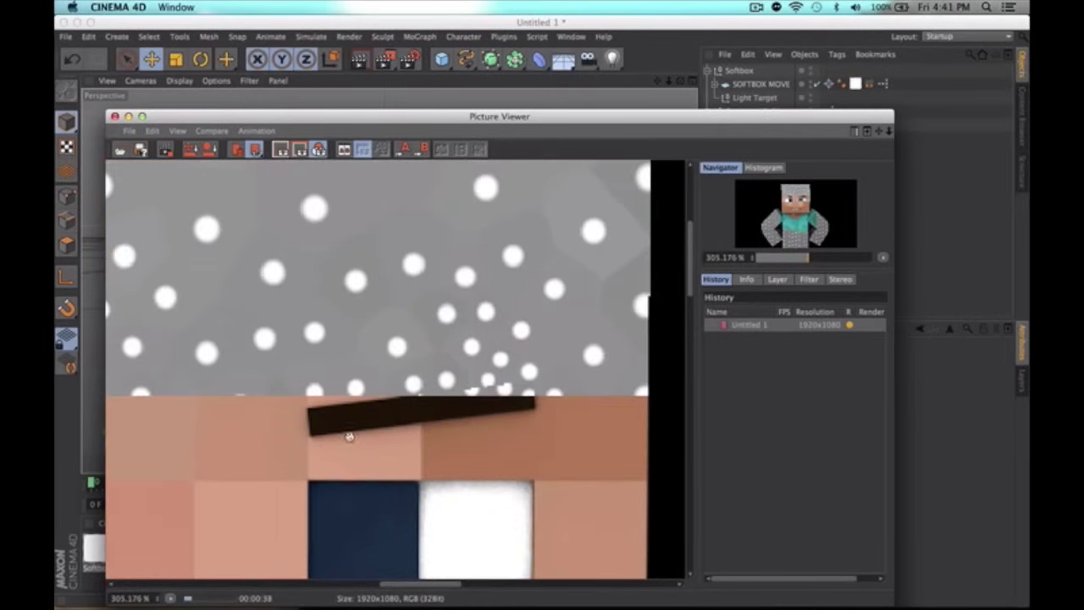
{"action": "scroll", "coordinate": [471, 449], "scroll_direction": "down", "scroll_amount": 10}
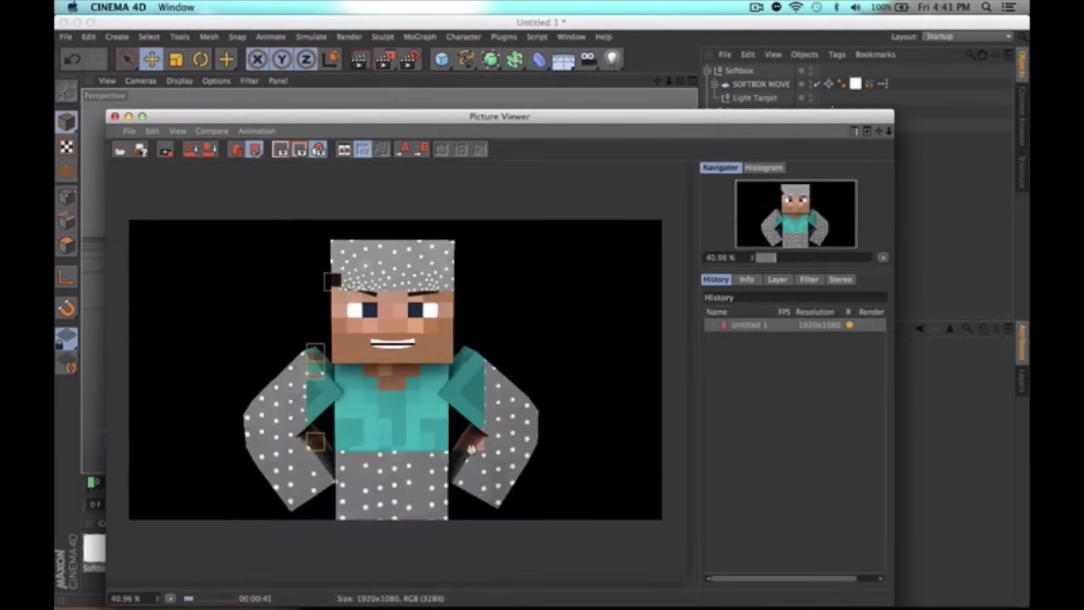
{"action": "scroll", "coordinate": [471, 449], "scroll_direction": "up", "scroll_amount": 1}
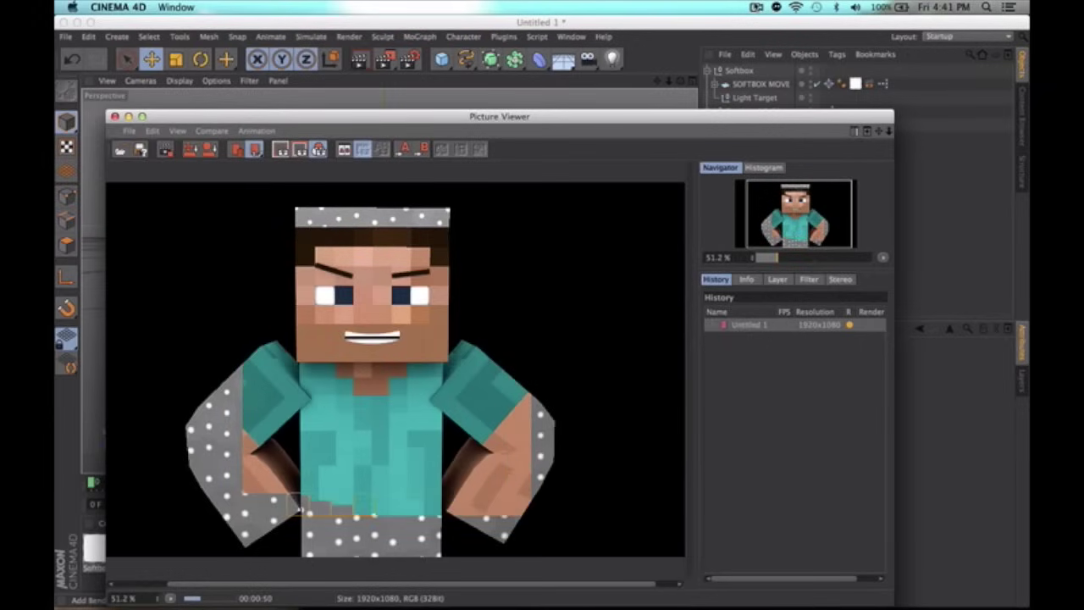
{"action": "left_click", "coordinate": [757, 7]}
{"action": "left_click", "coordinate": [774, 49]}
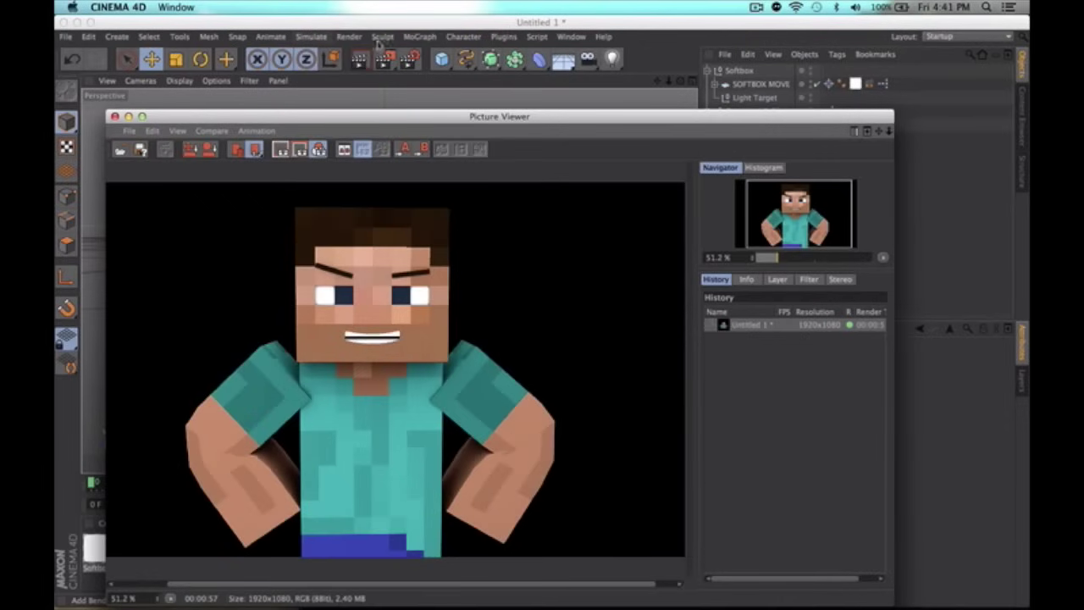
Step: Inspect the finished render in the Picture Viewer, both the face up close and the whole character
{"action": "left_click_drag", "start_coordinate": [500, 126], "coordinate": [542, 84]}
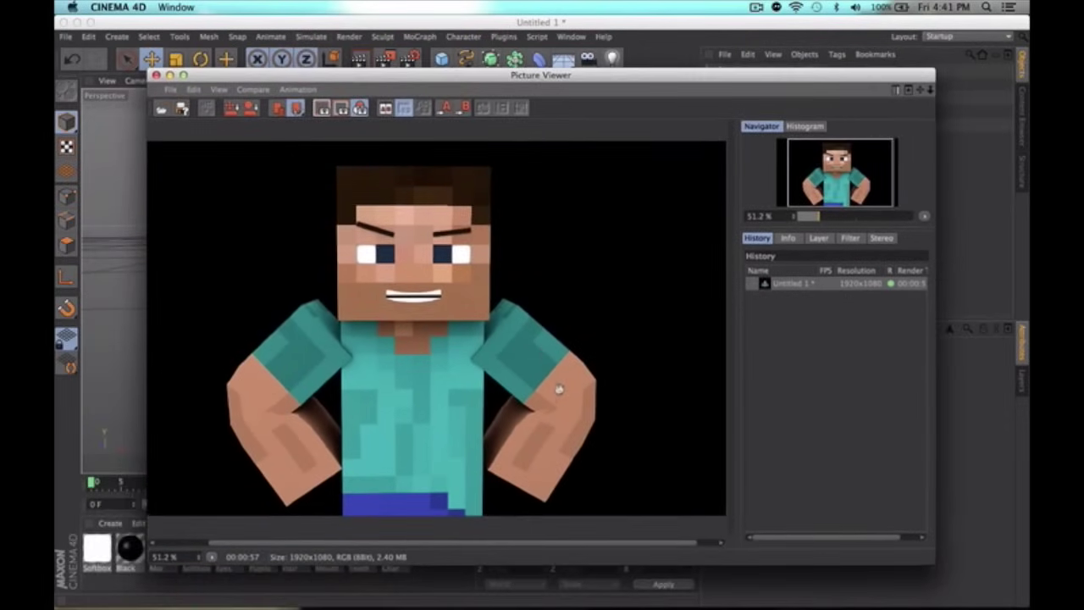
{"action": "scroll", "coordinate": [552, 393], "scroll_direction": "up", "scroll_amount": 5}
{"action": "scroll", "coordinate": [552, 393], "scroll_direction": "down", "scroll_amount": 6}
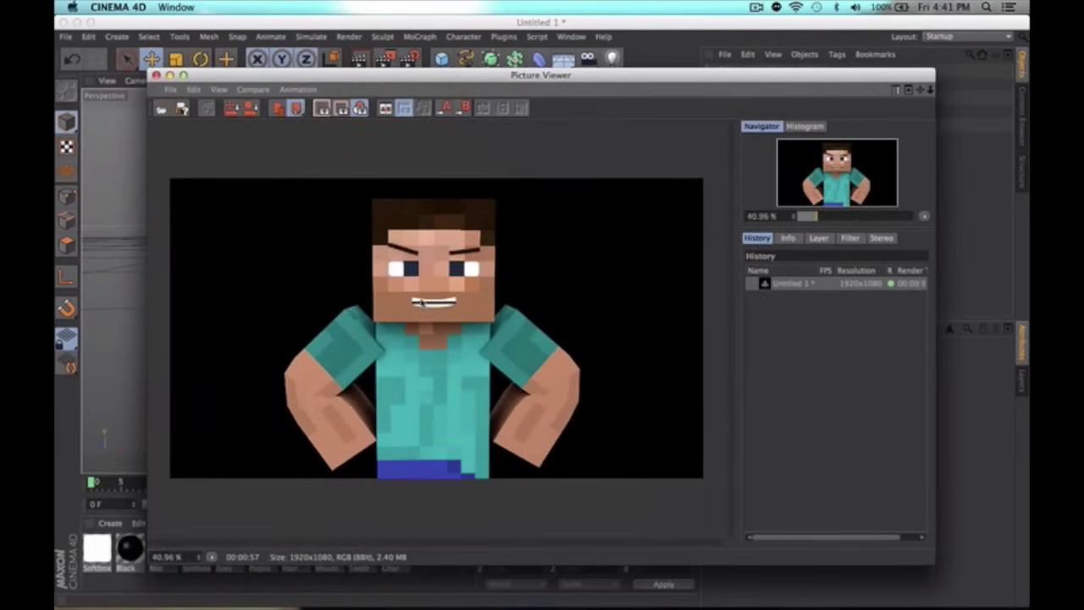
{"action": "scroll", "coordinate": [423, 296], "scroll_direction": "up", "scroll_amount": 12}
{"action": "scroll", "coordinate": [423, 293], "scroll_direction": "down", "scroll_amount": 8}
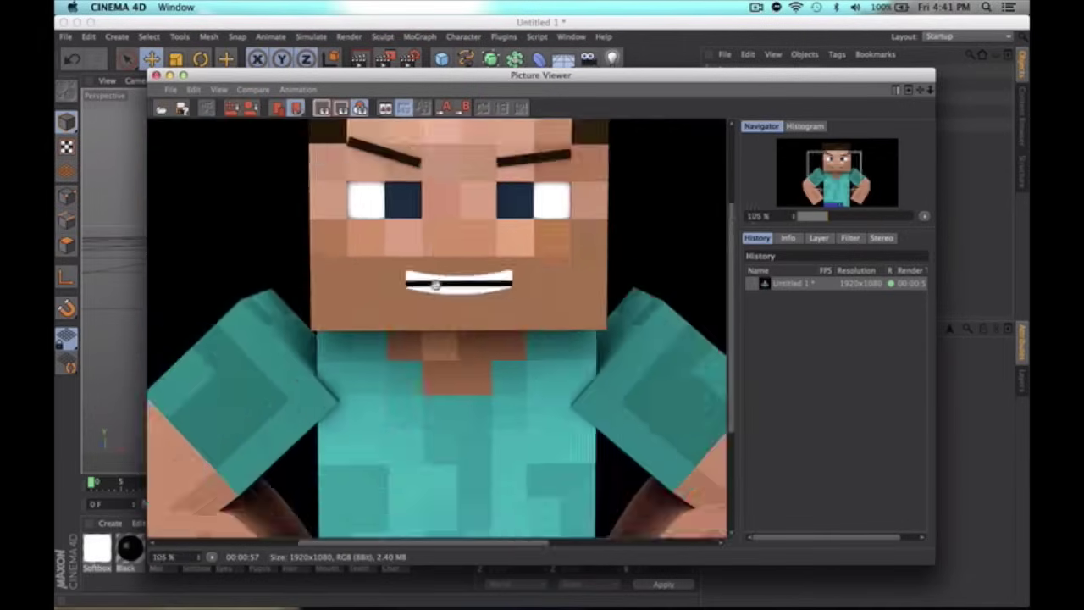
{"action": "scroll", "coordinate": [435, 285], "scroll_direction": "down", "scroll_amount": 4}
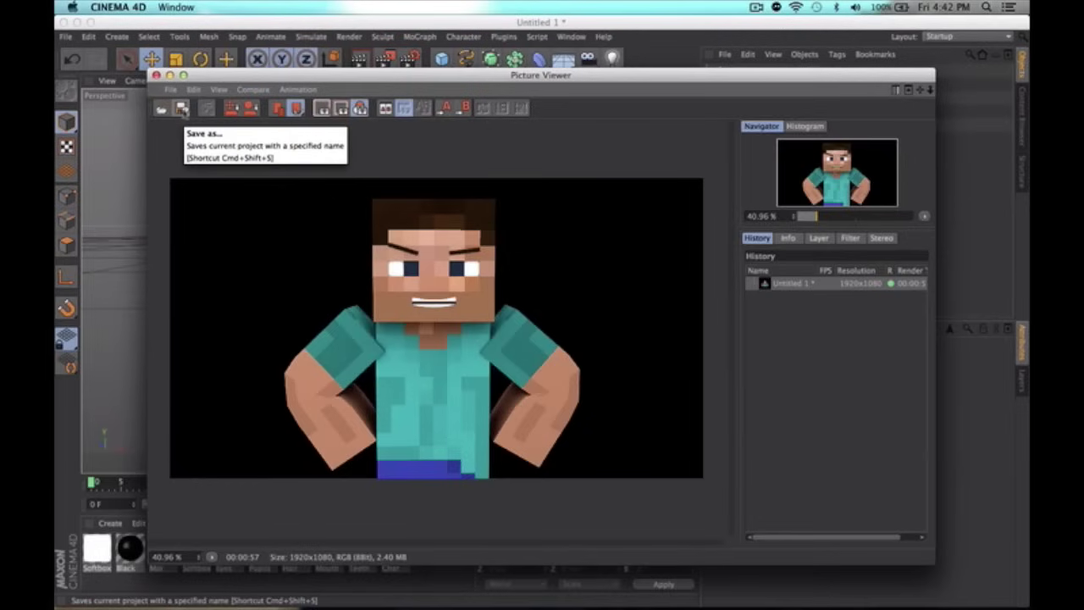
Step: Save the render as a PNG still image with 8 bits/channel and alpha channel, named Render Steve, in the Downloads folder
{"action": "left_click", "coordinate": [181, 110]}
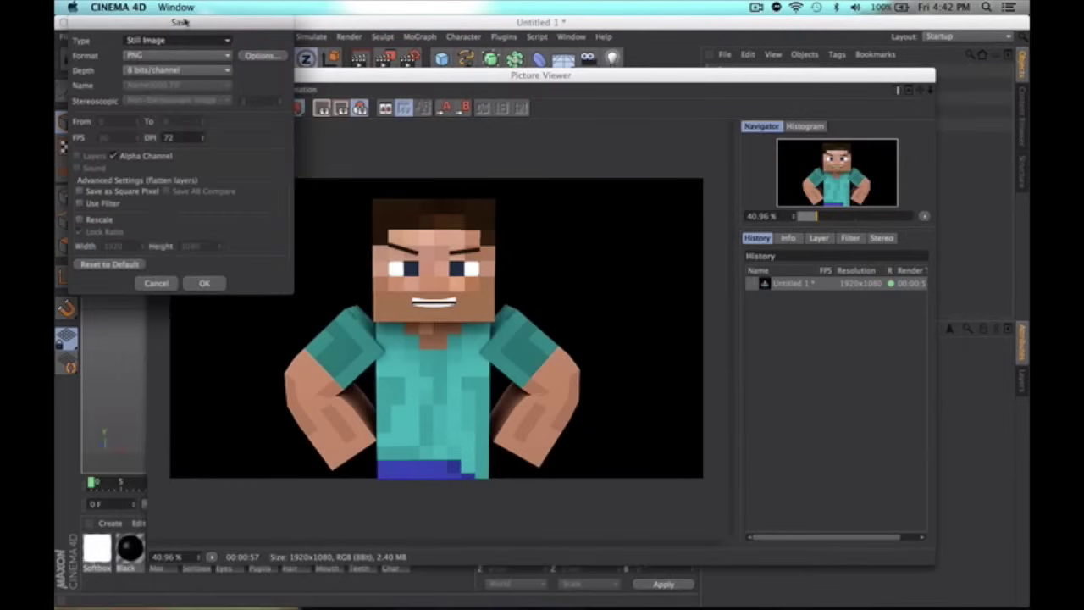
{"action": "left_click_drag", "start_coordinate": [183, 21], "coordinate": [480, 163]}
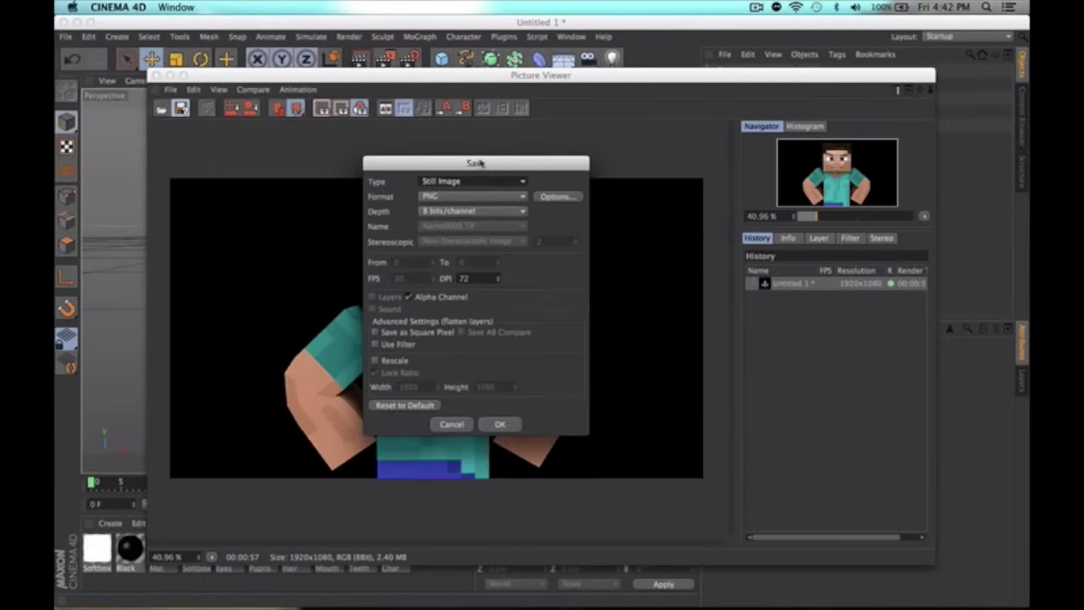
{"action": "left_click", "coordinate": [445, 197]}
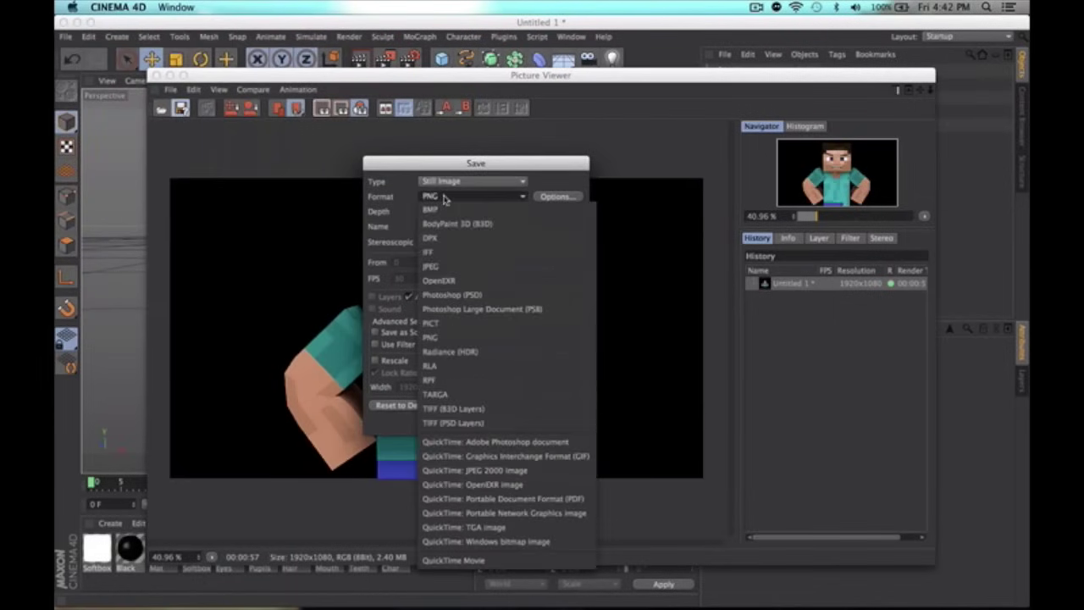
{"action": "left_click", "coordinate": [448, 337]}
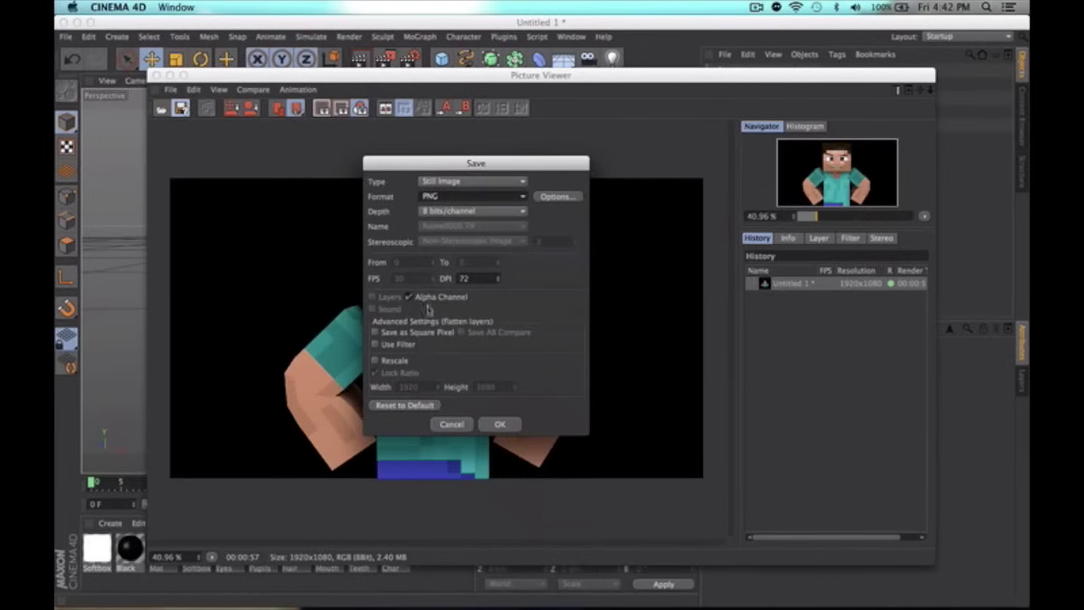
{"action": "left_click", "coordinate": [509, 424]}
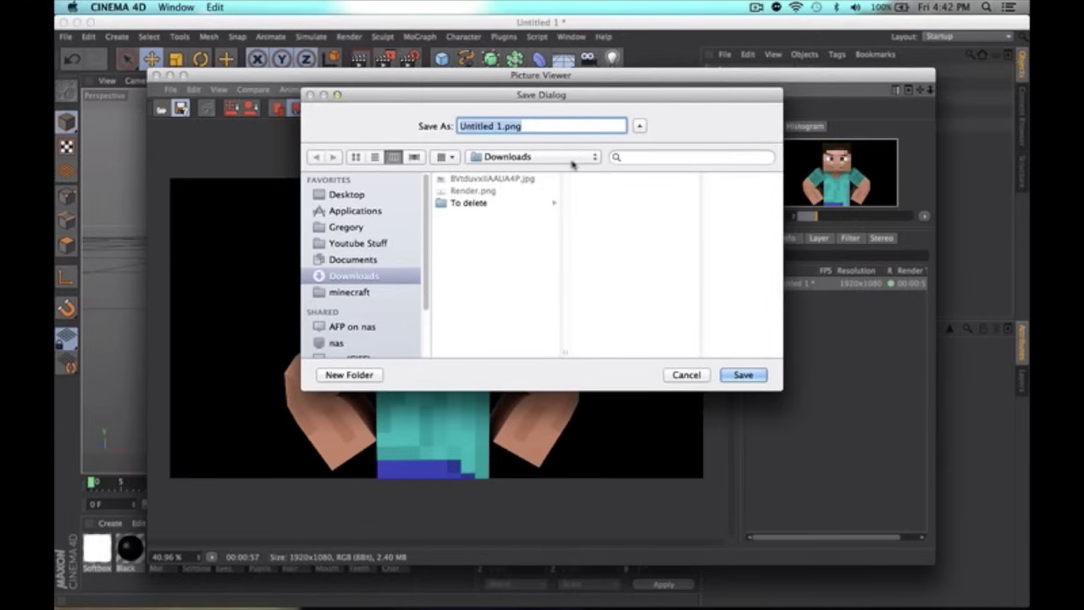
{"action": "type", "text": "Render "}
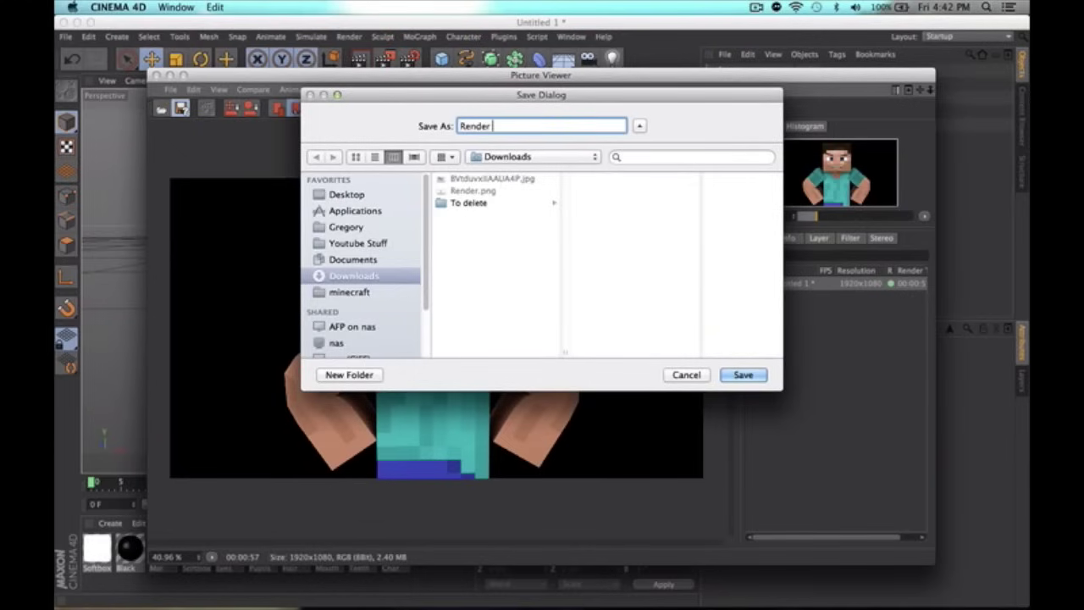
{"action": "type", "text": "Steve"}
{"action": "key", "text": "Return"}
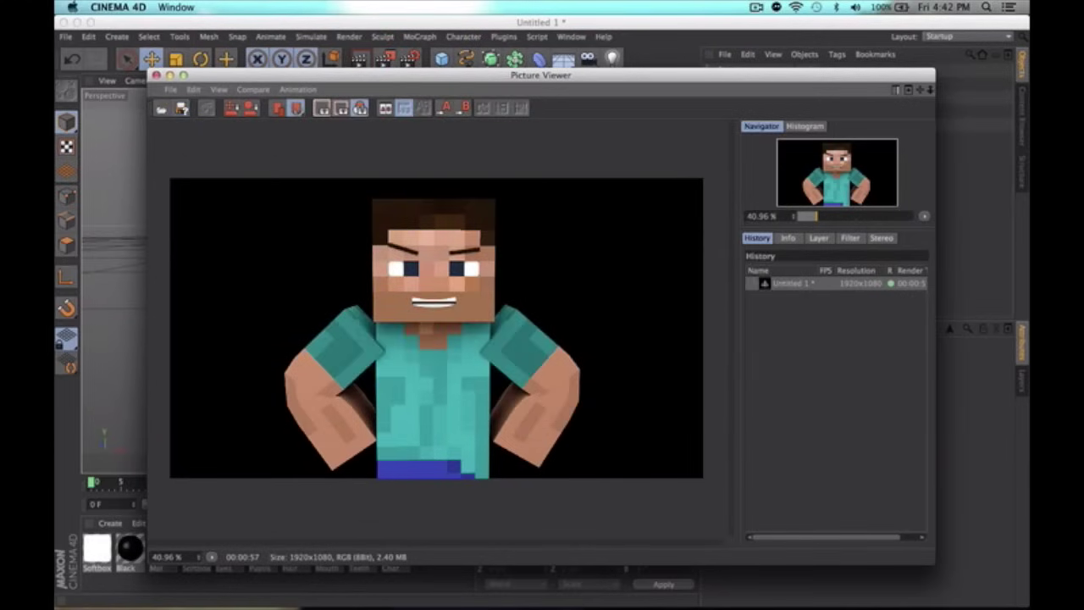
Step: Open the saved Render Steve.png in Preview, check it up close against its transparent background, and quit Preview
{"action": "mouse_move", "coordinate": [588, 576]}
{"action": "left_click", "coordinate": [631, 579]}
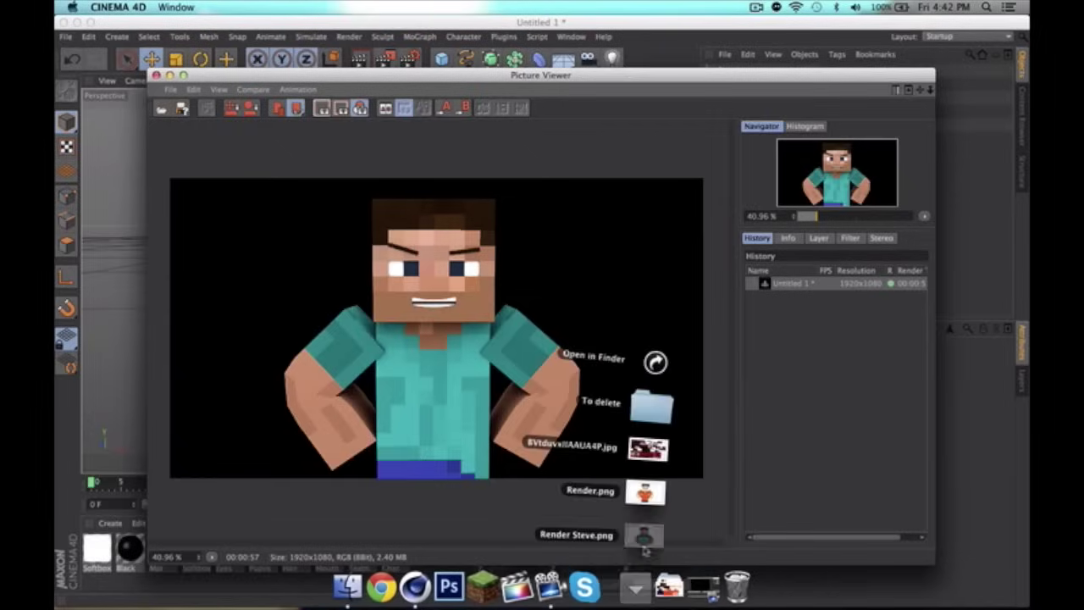
{"action": "left_click", "coordinate": [640, 530]}
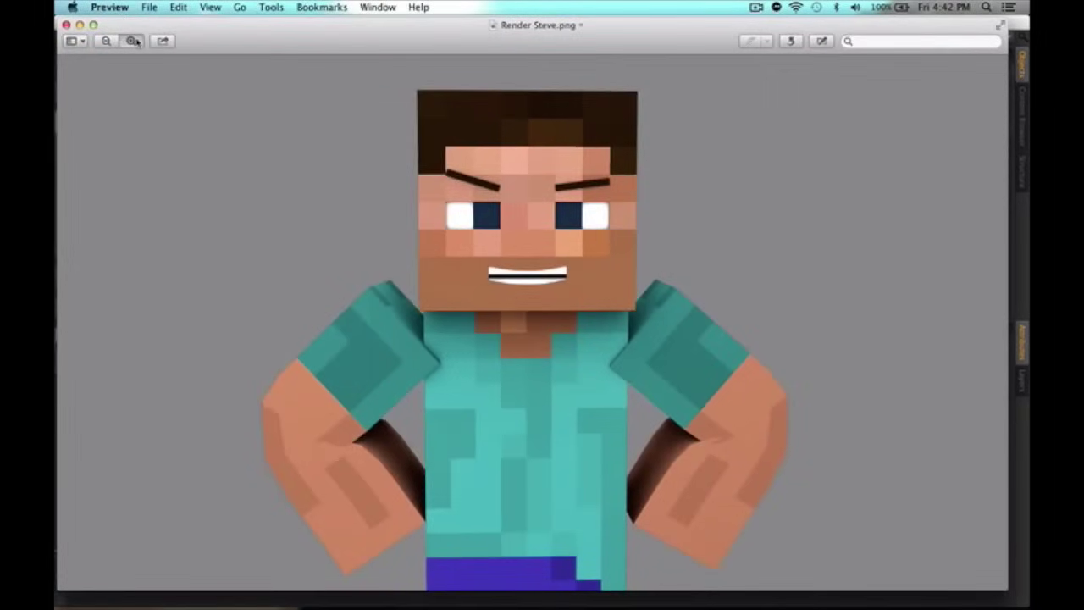
{"action": "left_click", "coordinate": [133, 41]}
{"action": "left_click", "coordinate": [133, 41]}
{"action": "left_click", "coordinate": [106, 41]}
{"action": "left_click", "coordinate": [106, 41]}
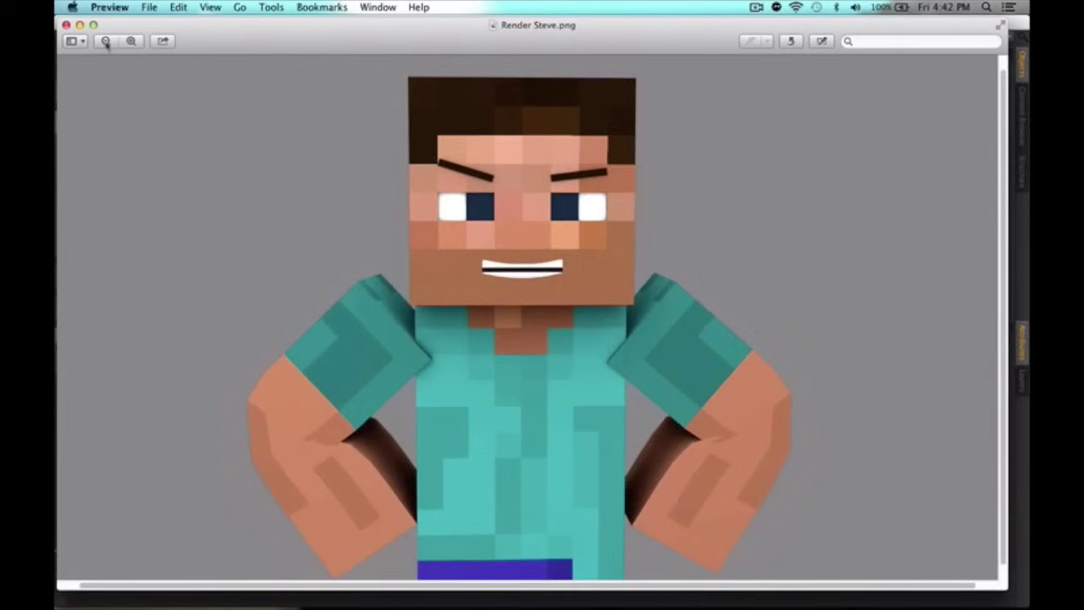
{"action": "left_click", "coordinate": [105, 41]}
{"action": "key", "text": "super+q"}
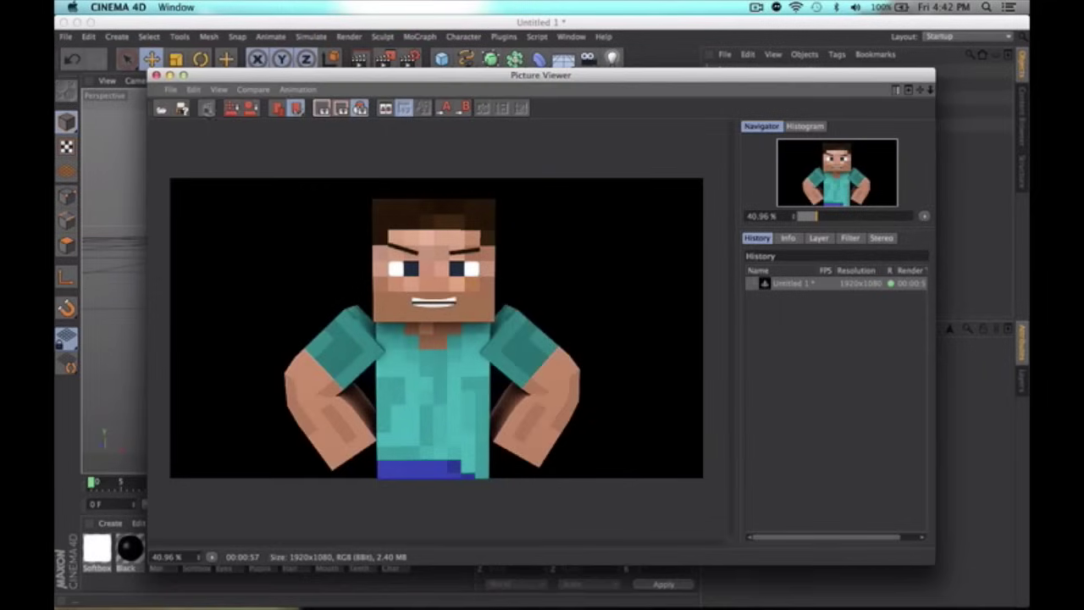
Step: Close the Picture Viewer and delete the posed Steve Rig from the scene, keeping both softboxes
{"action": "left_click", "coordinate": [156, 75]}
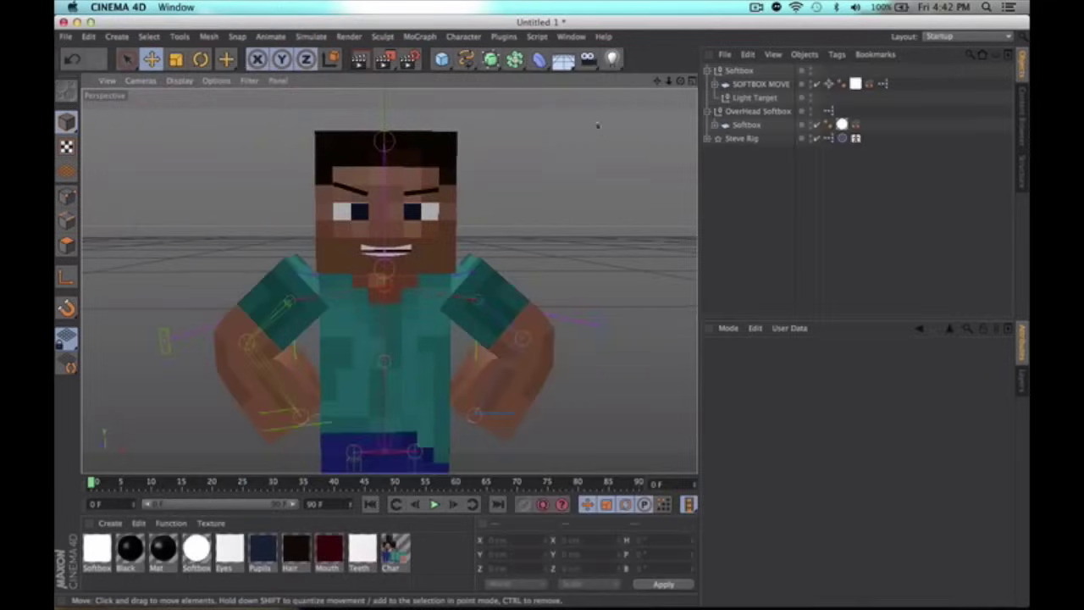
{"action": "right_click_drag", "start_coordinate": [544, 314], "coordinate": [389, 281], "text": "alt"}
{"action": "middle_click_drag", "start_coordinate": [389, 281], "coordinate": [381, 219], "text": "alt"}
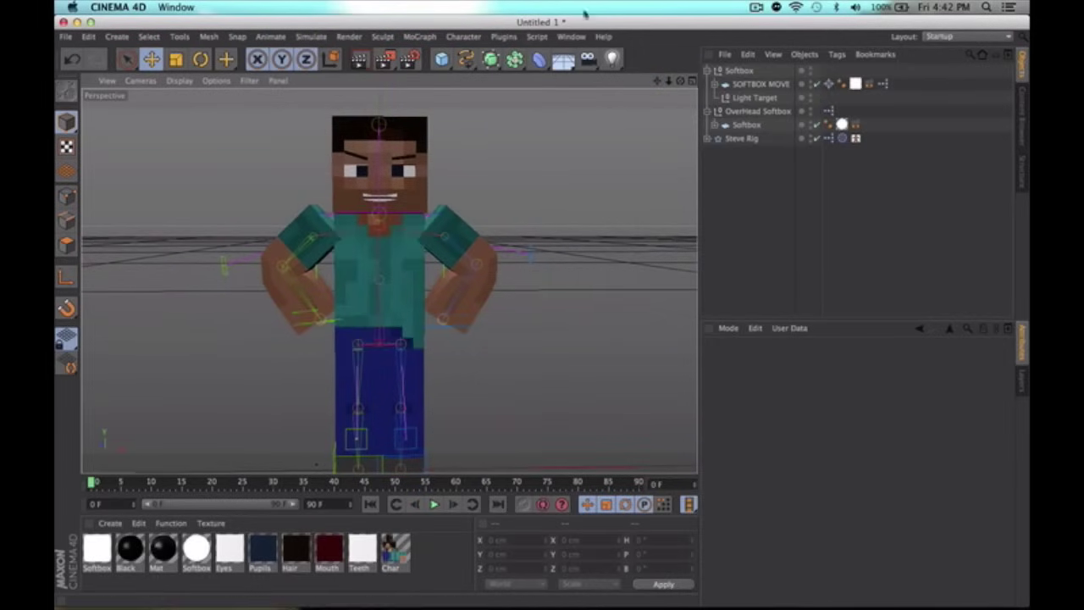
{"action": "left_click", "coordinate": [742, 138]}
{"action": "key", "text": "Delete"}
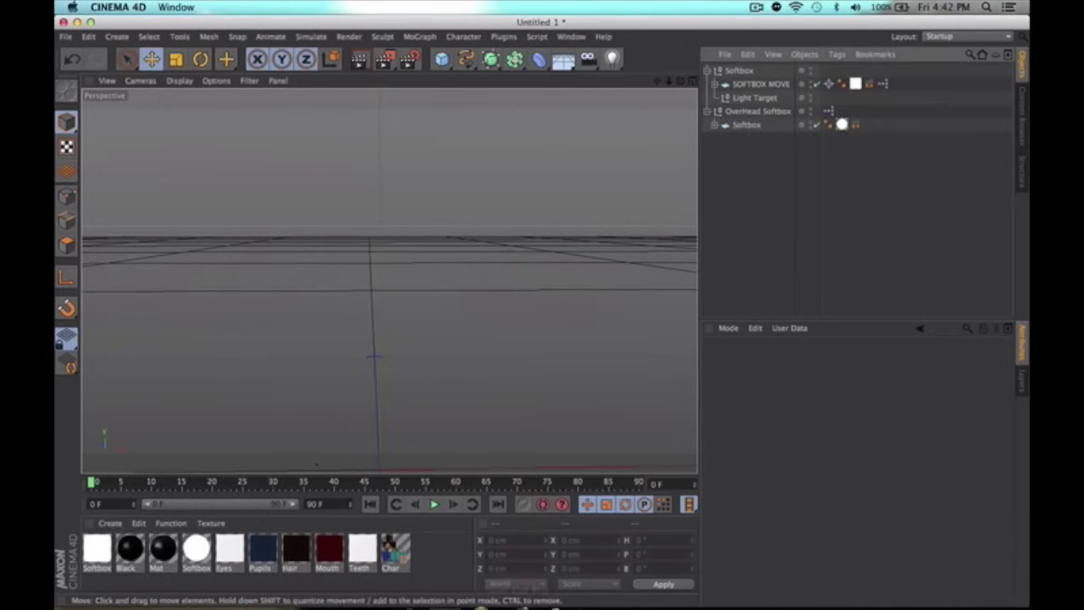
Step: Load a fresh Steve Rig from the Minecraft Steve Rig (Tutorial Result) presets and close the Content Browser
{"action": "left_click", "coordinate": [669, 583]}
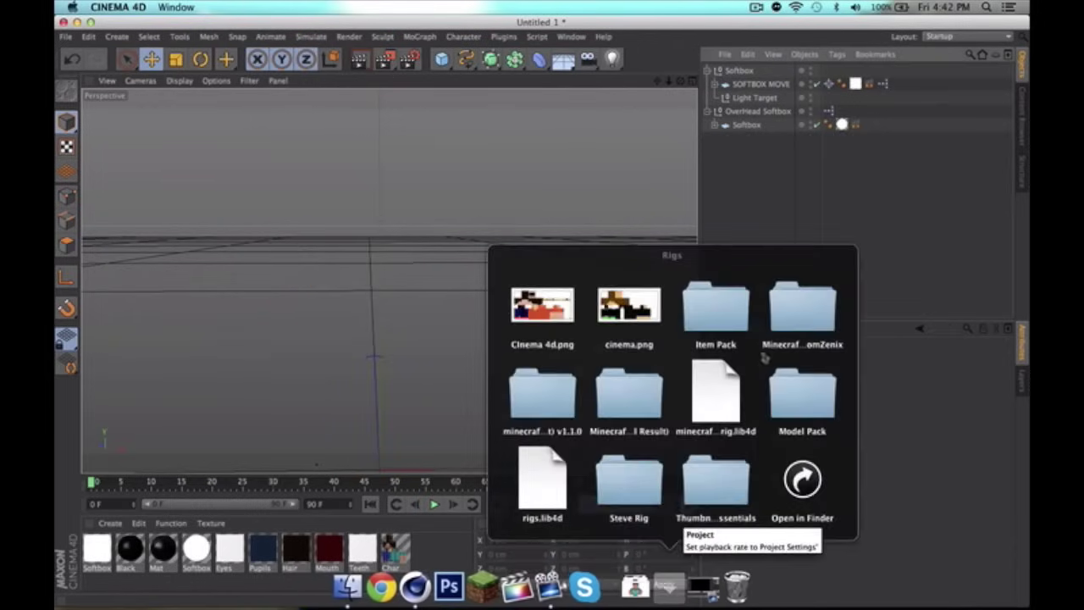
{"action": "left_click", "coordinate": [629, 398]}
{"action": "left_click", "coordinate": [633, 487]}
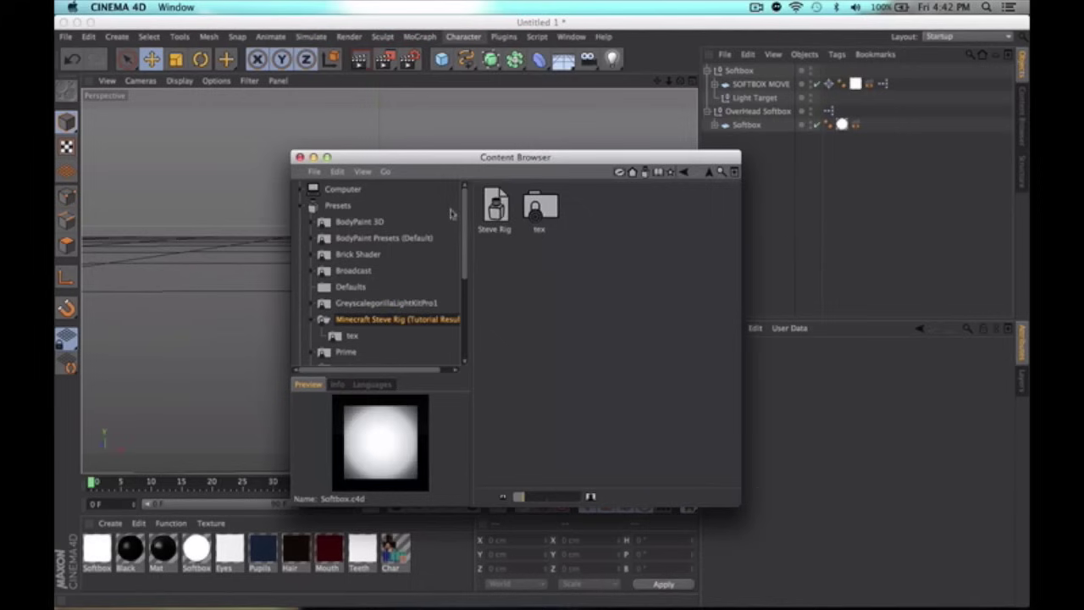
{"action": "double_click", "coordinate": [495, 207]}
{"action": "left_click", "coordinate": [300, 157]}
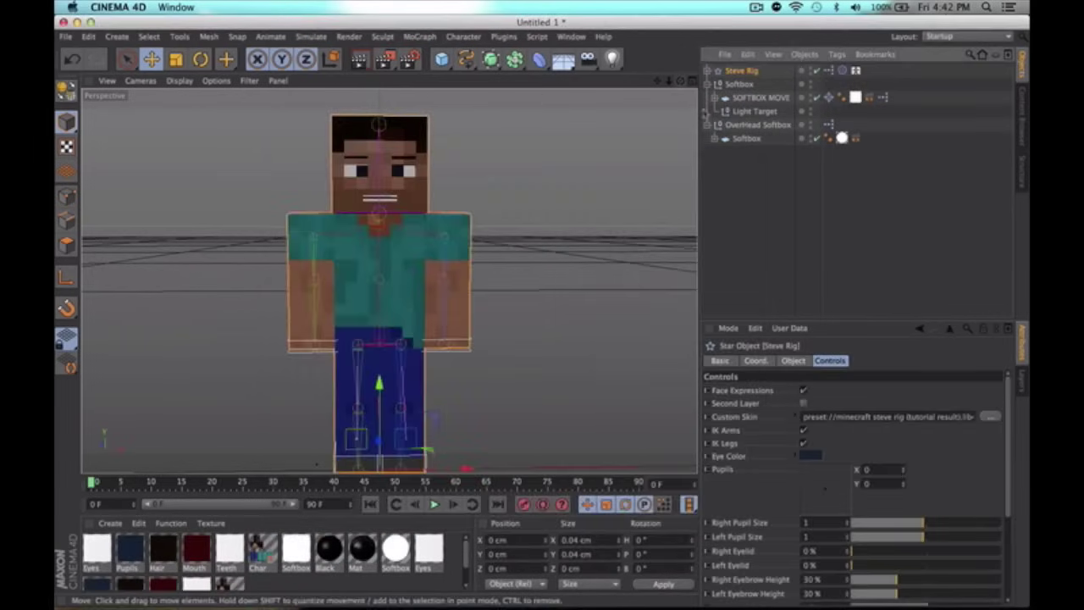
Step: Move the character's right hand goal about 10 cm outward so the arm stands slightly away from the body
{"action": "left_click_drag", "start_coordinate": [669, 80], "coordinate": [665, 76]}
{"action": "left_click", "coordinate": [360, 364]}
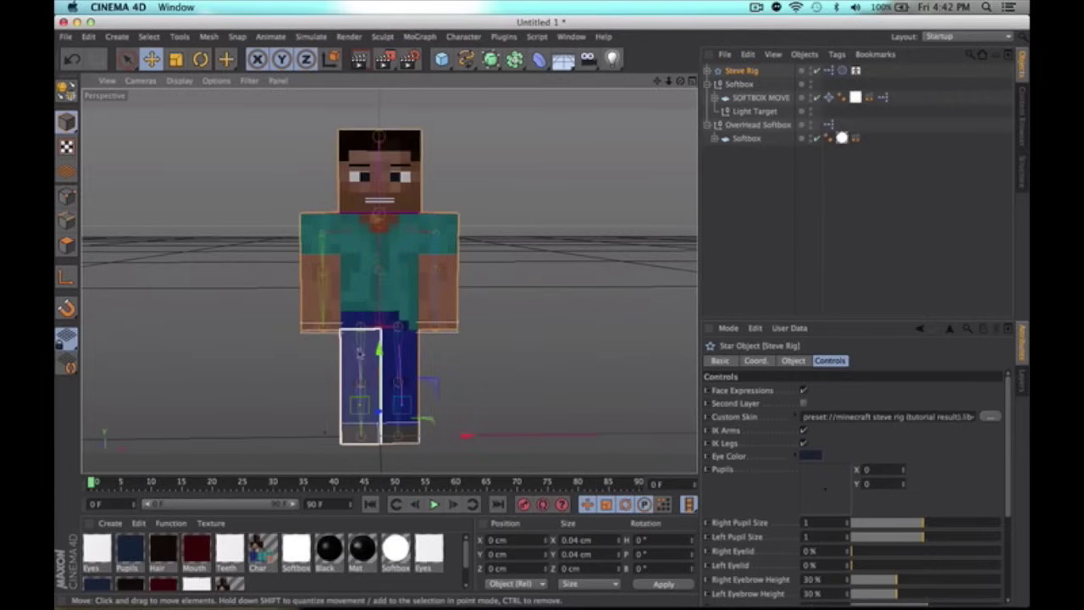
{"action": "left_click", "coordinate": [332, 331]}
{"action": "left_click", "coordinate": [301, 365]}
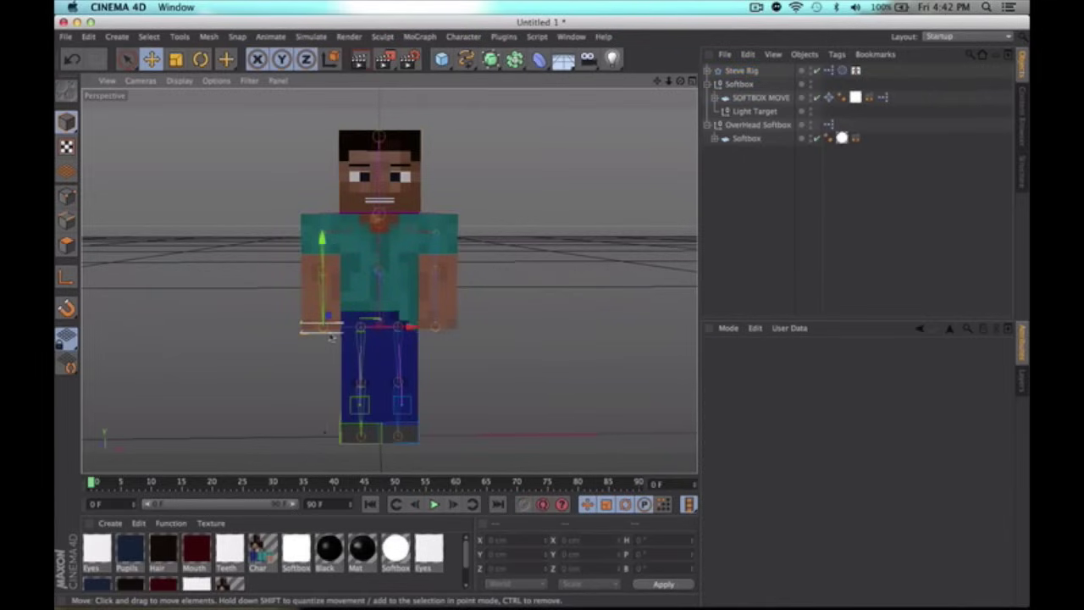
{"action": "left_click_drag", "start_coordinate": [331, 337], "coordinate": [315, 332]}
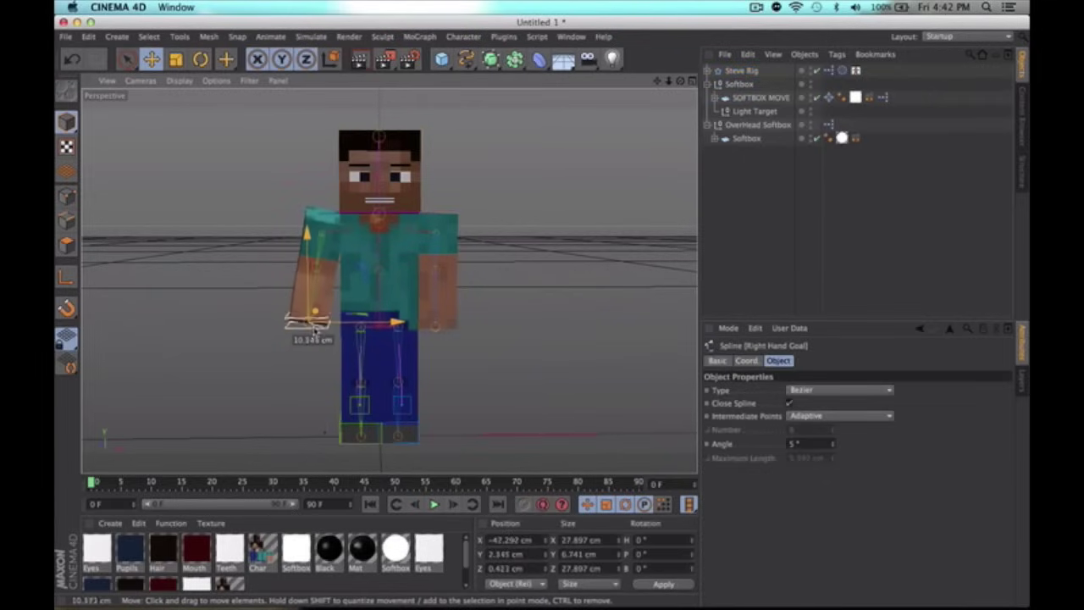
{"action": "left_click", "coordinate": [571, 180]}
Step: Adjust the right hand goal slightly forward as seen from the character's side
{"action": "left_click_drag", "start_coordinate": [681, 82], "coordinate": [658, 111]}
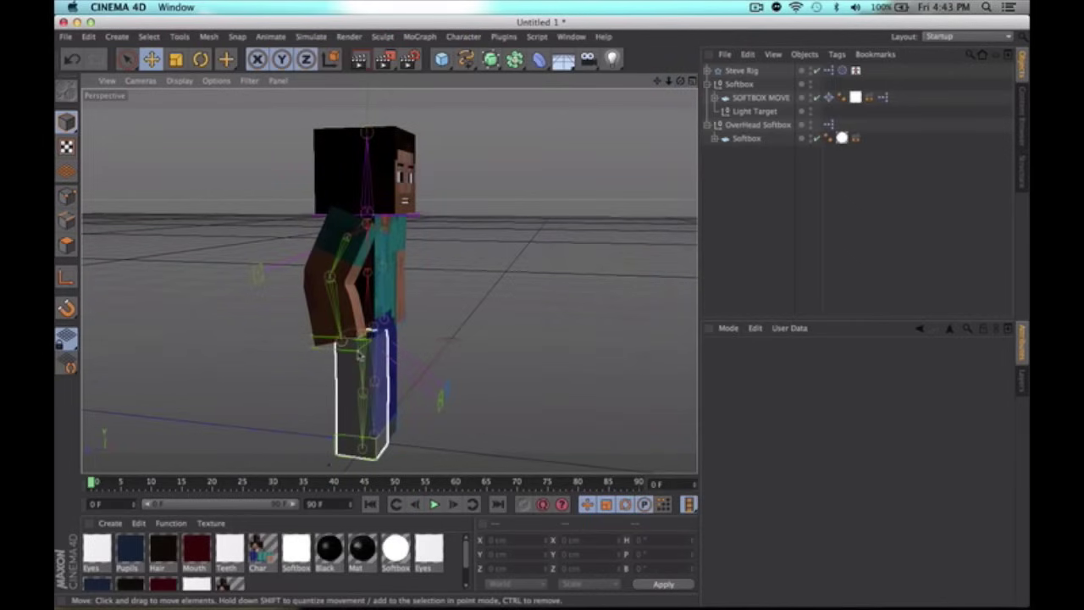
{"action": "left_click", "coordinate": [333, 352]}
{"action": "left_click_drag", "start_coordinate": [333, 352], "coordinate": [343, 352]}
{"action": "left_click", "coordinate": [597, 225]}
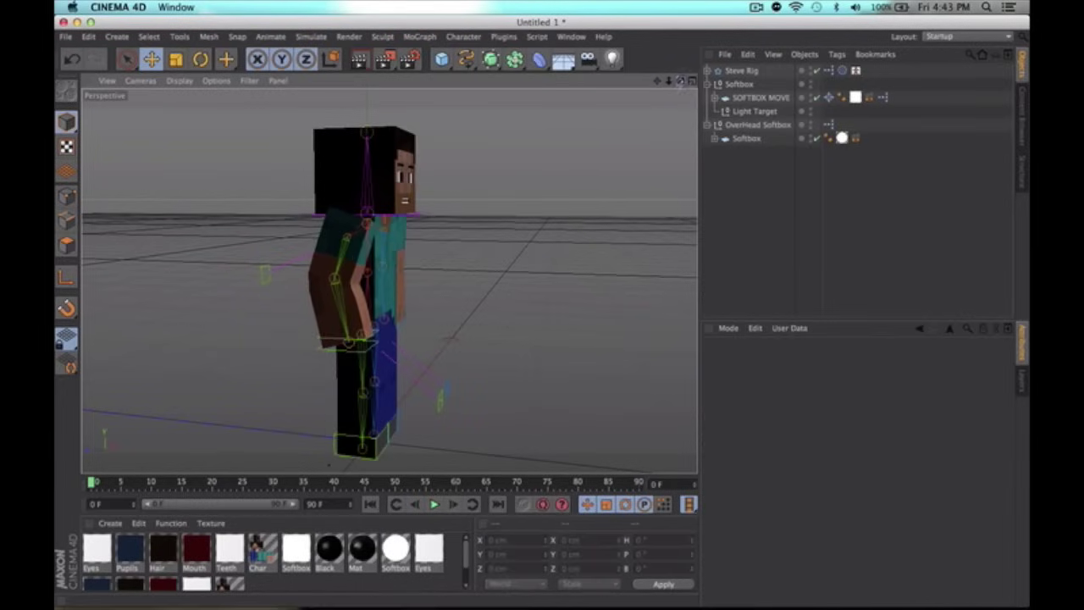
Step: Raise the left hand goal far up and out so the left arm stretches out beside the head
{"action": "left_click_drag", "start_coordinate": [680, 80], "coordinate": [542, 85]}
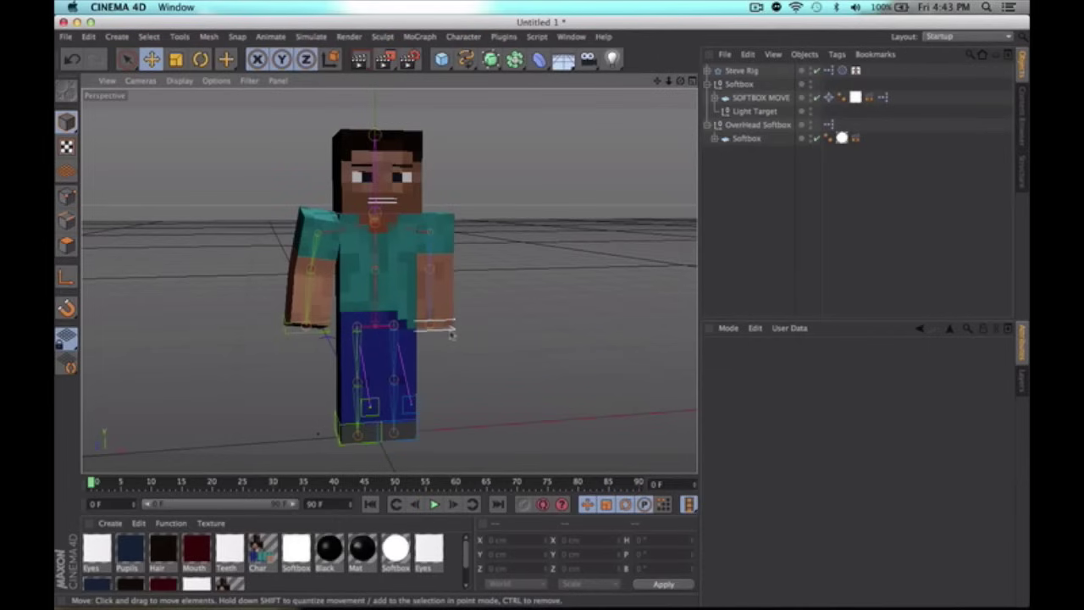
{"action": "left_click_drag", "start_coordinate": [451, 334], "coordinate": [669, 118]}
{"action": "left_click", "coordinate": [579, 265]}
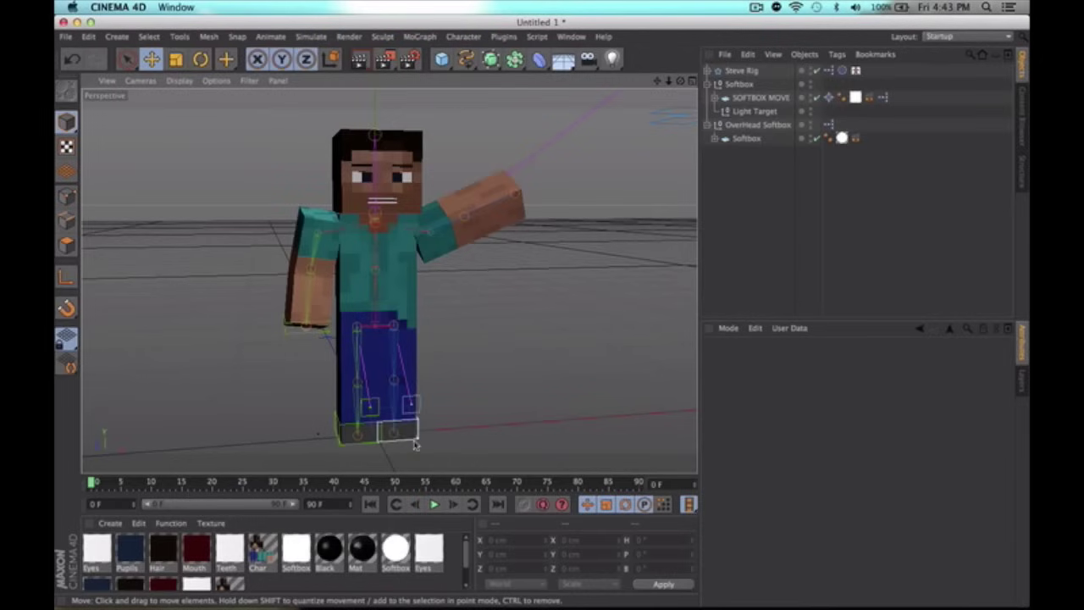
{"action": "left_click_drag", "start_coordinate": [415, 444], "coordinate": [472, 460]}
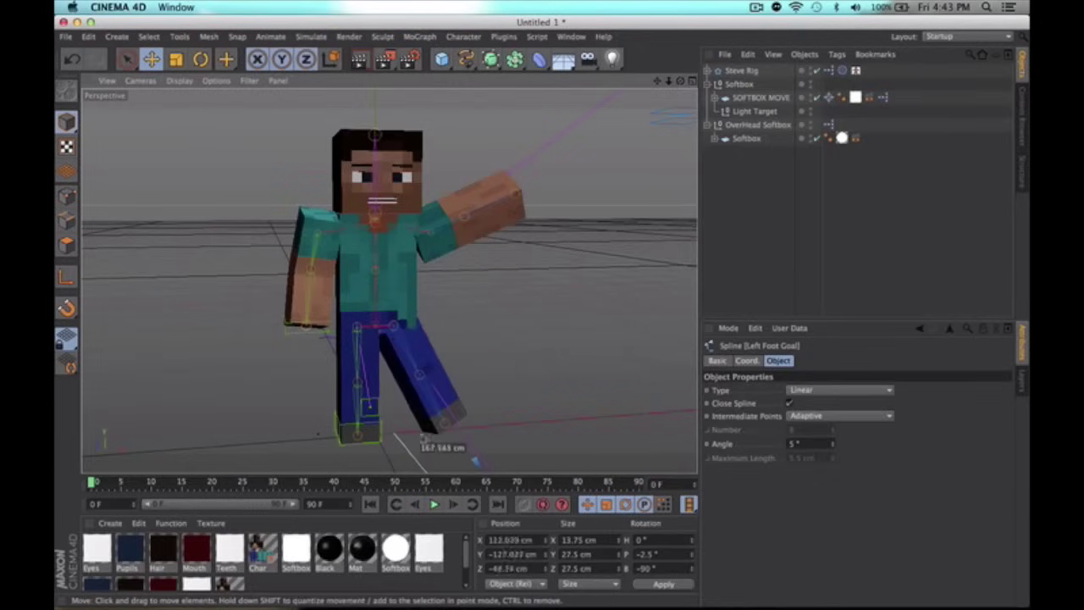
{"action": "left_click", "coordinate": [525, 273]}
{"action": "key", "text": "super+z"}
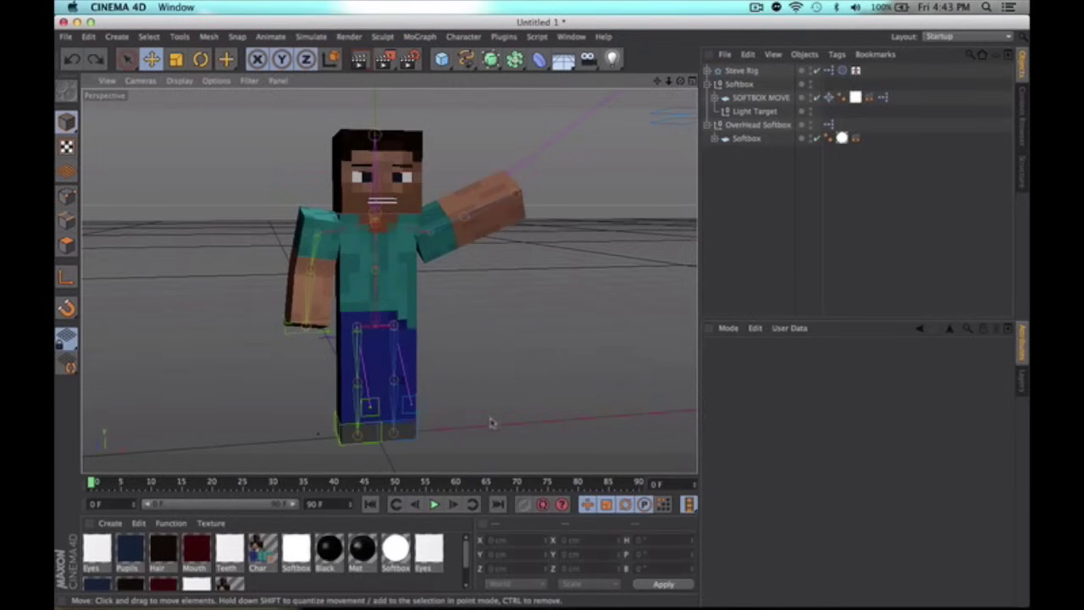
Step: Lift the left foot goal about 9 cm to bend the knee and shift the right foot goal slightly outward
{"action": "left_click", "coordinate": [415, 444]}
{"action": "left_click_drag", "start_coordinate": [415, 448], "coordinate": [421, 435]}
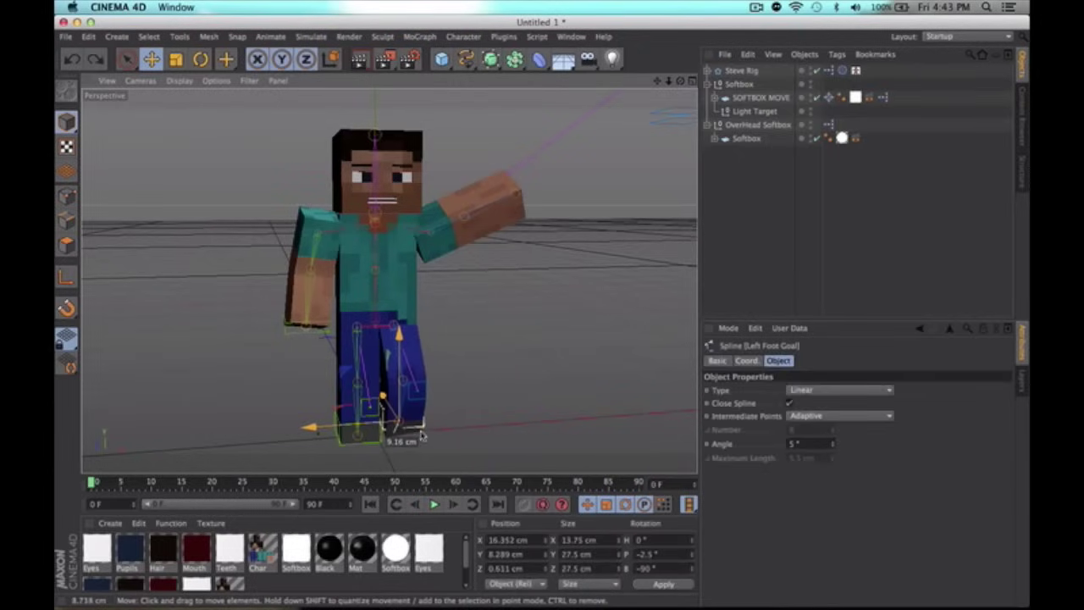
{"action": "key", "text": "super+z"}
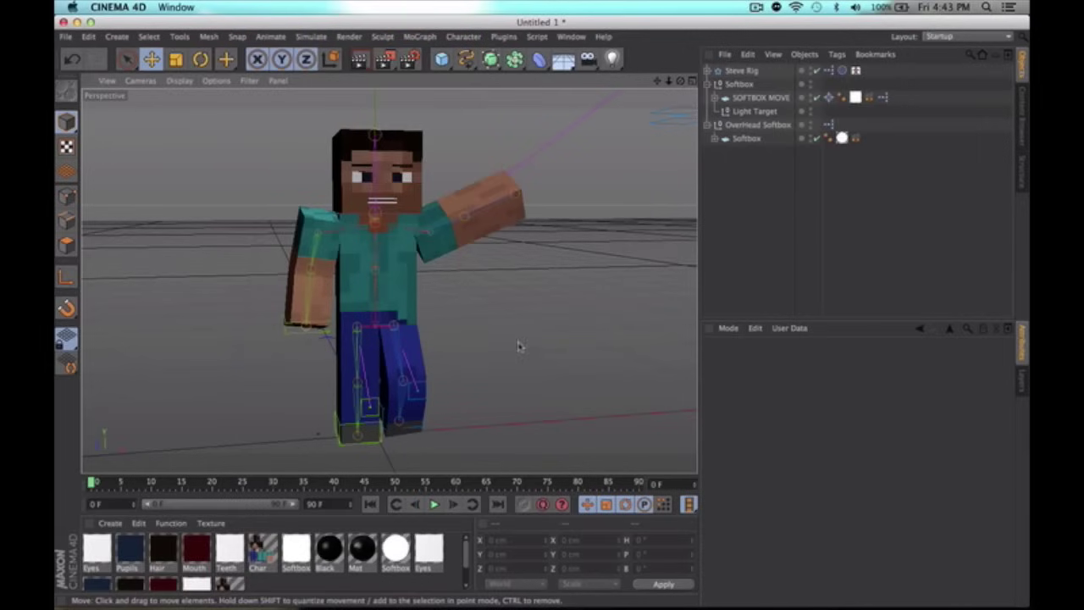
{"action": "left_click", "coordinate": [382, 449]}
{"action": "left_click_drag", "start_coordinate": [382, 450], "coordinate": [348, 445]}
{"action": "left_click", "coordinate": [520, 338]}
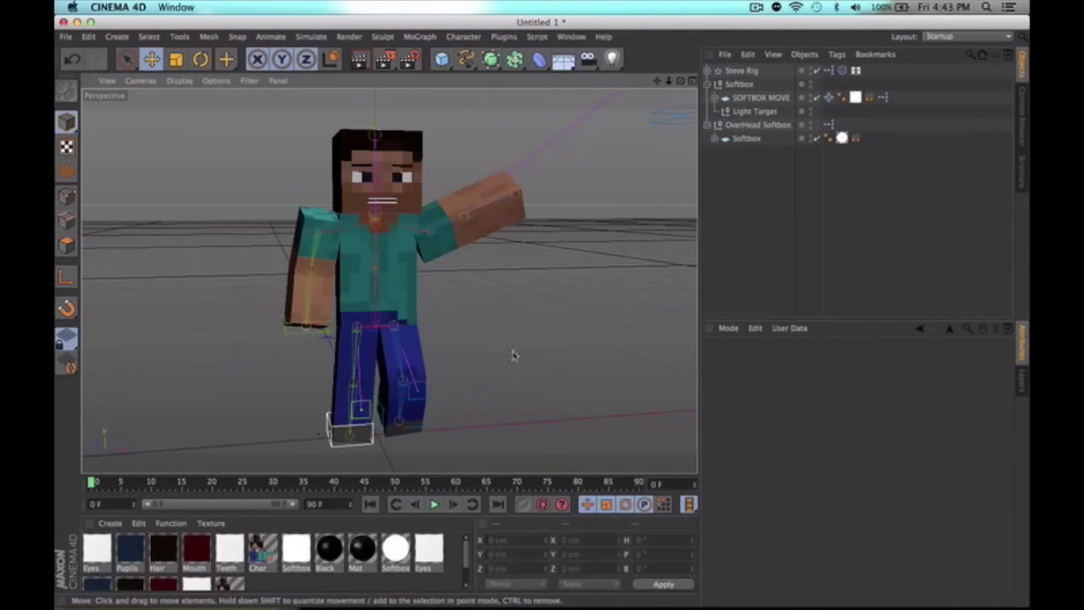
{"action": "mouse_move", "coordinate": [508, 606]}
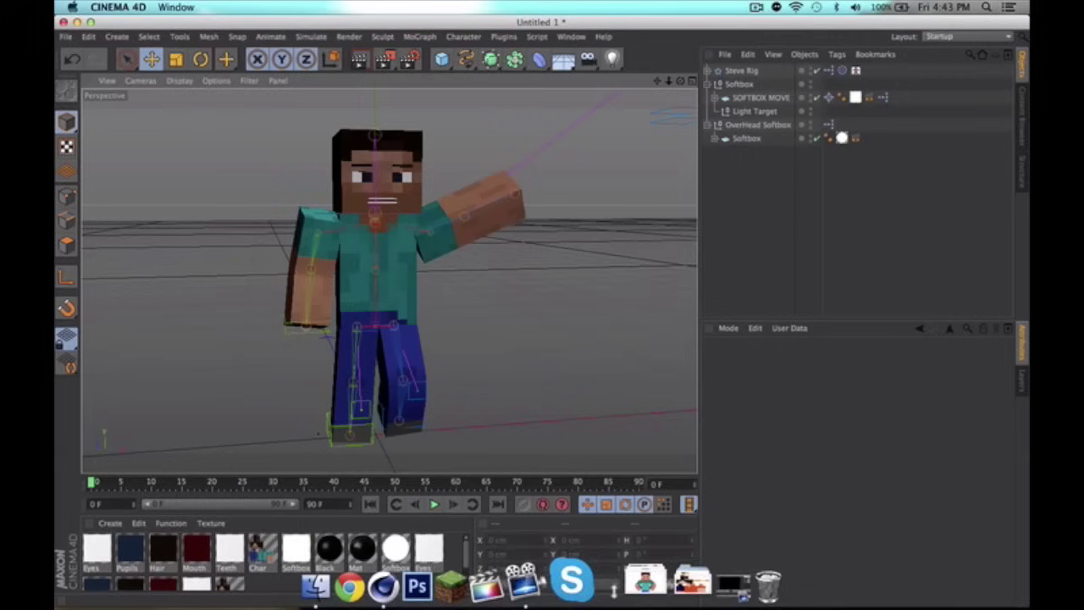
{"action": "left_click", "coordinate": [675, 583]}
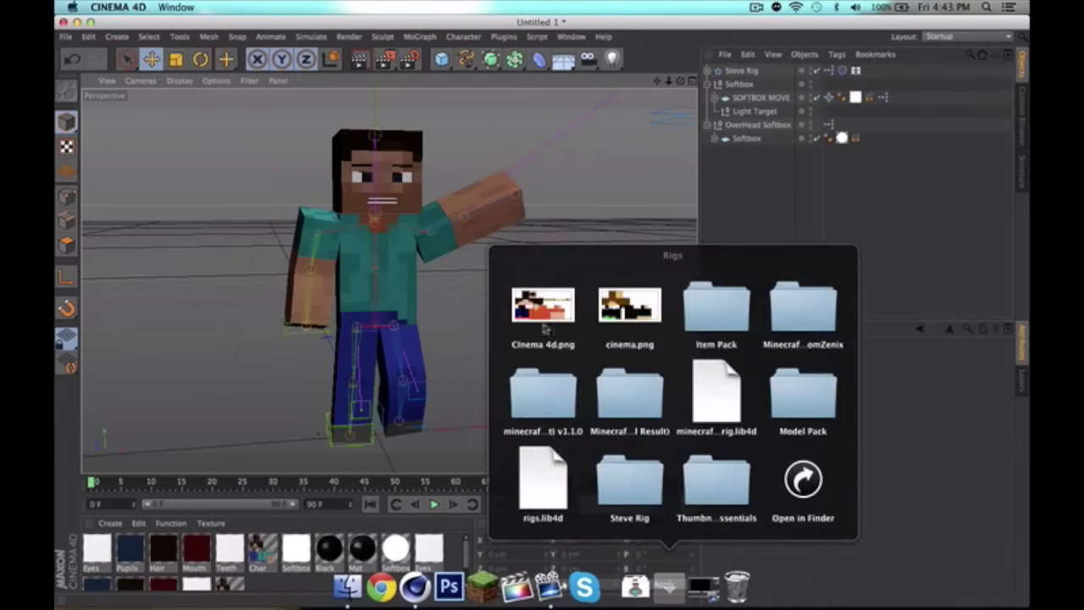
{"action": "left_click", "coordinate": [647, 124]}
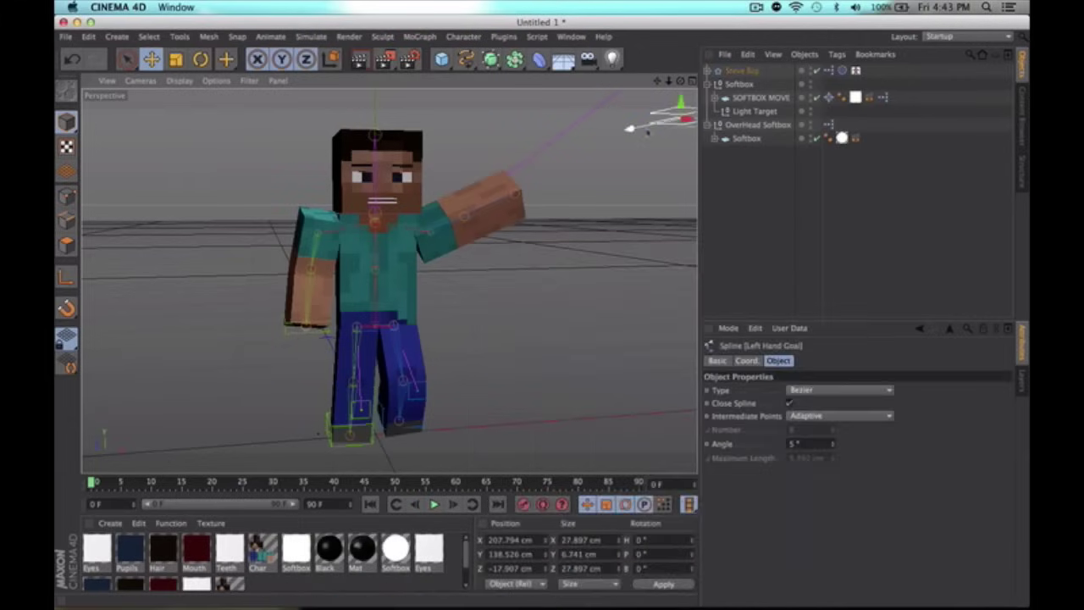
{"action": "left_click", "coordinate": [576, 258]}
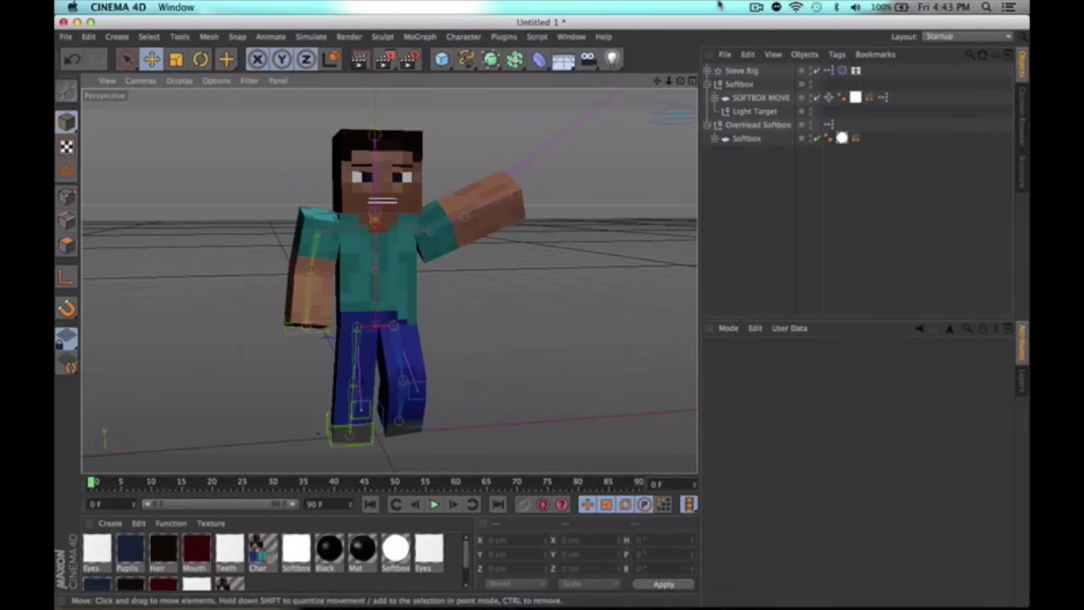
{"action": "left_click_drag", "start_coordinate": [672, 81], "coordinate": [659, 79]}
{"action": "mouse_move", "coordinate": [636, 606]}
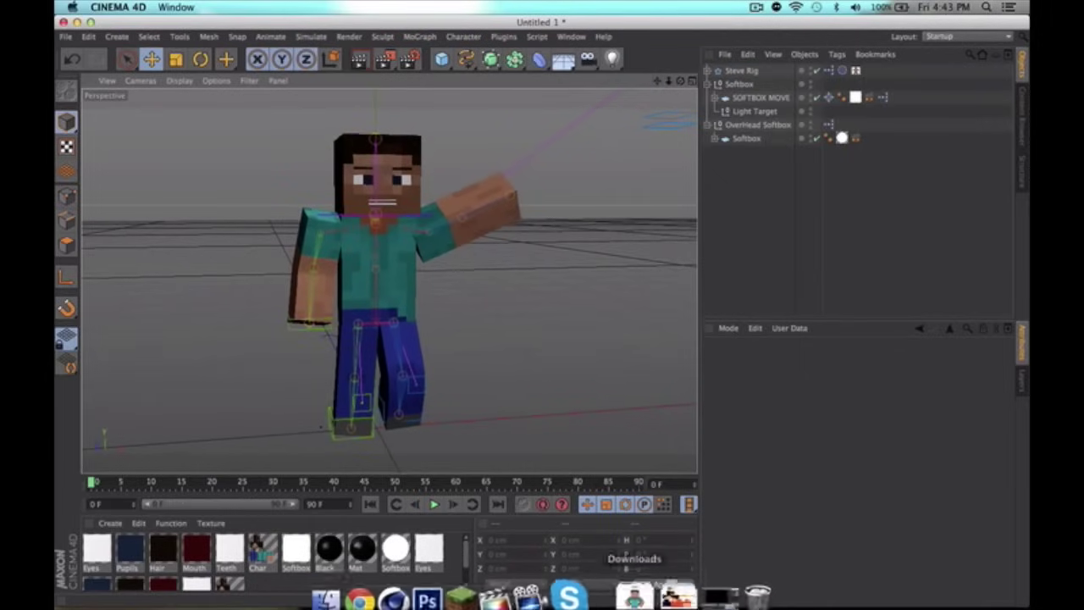
{"action": "left_click", "coordinate": [665, 583]}
{"action": "left_click", "coordinate": [665, 583]}
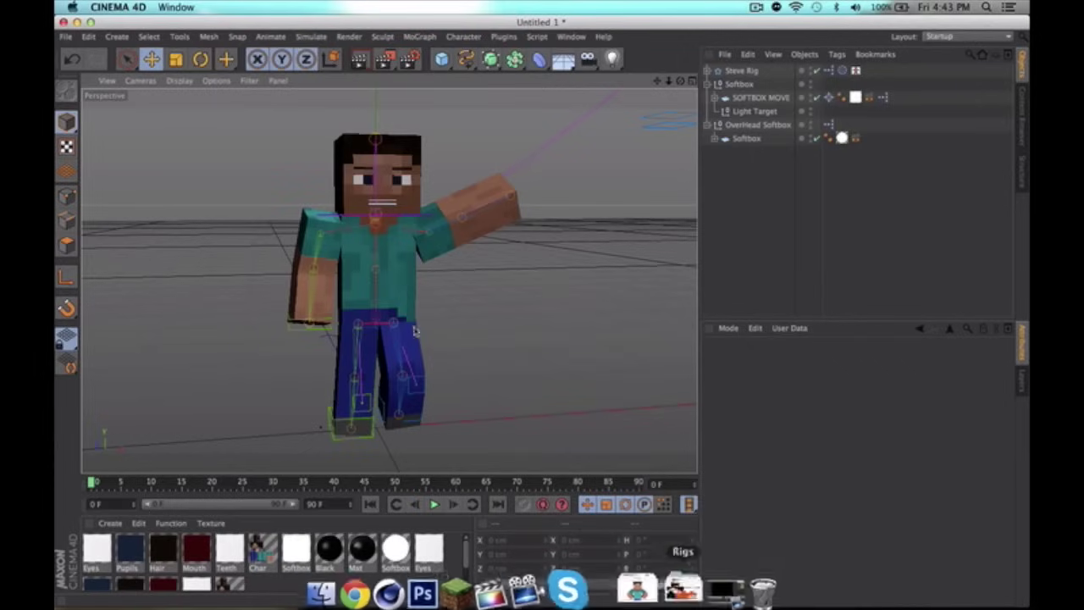
Step: Open the Minecraft item pack library from the Item Pack folder inside the Rigs folder
{"action": "mouse_move", "coordinate": [625, 597]}
{"action": "left_click", "coordinate": [669, 583]}
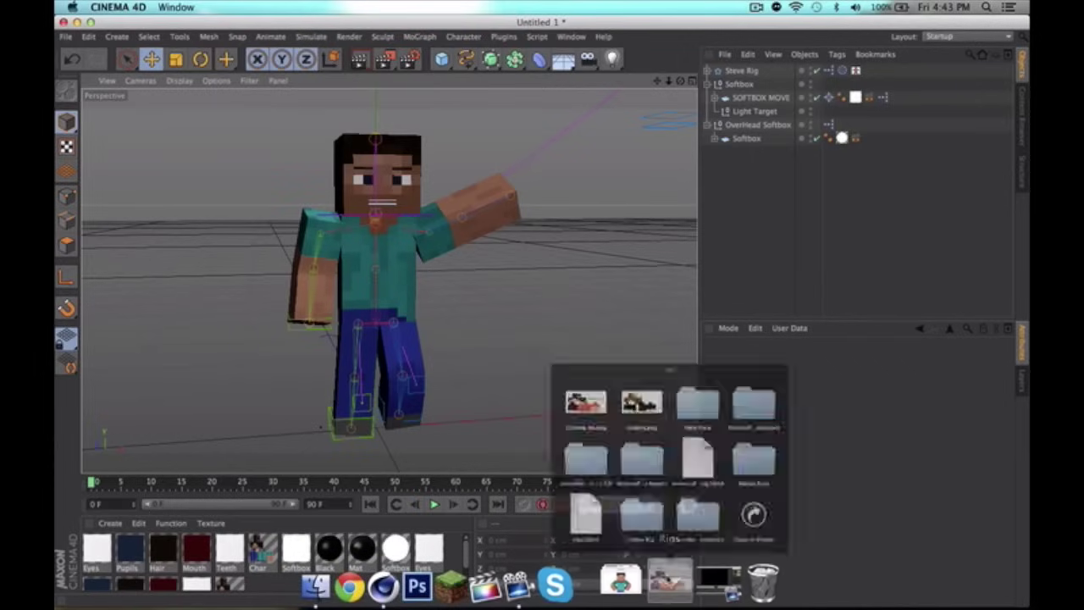
{"action": "left_click", "coordinate": [669, 583]}
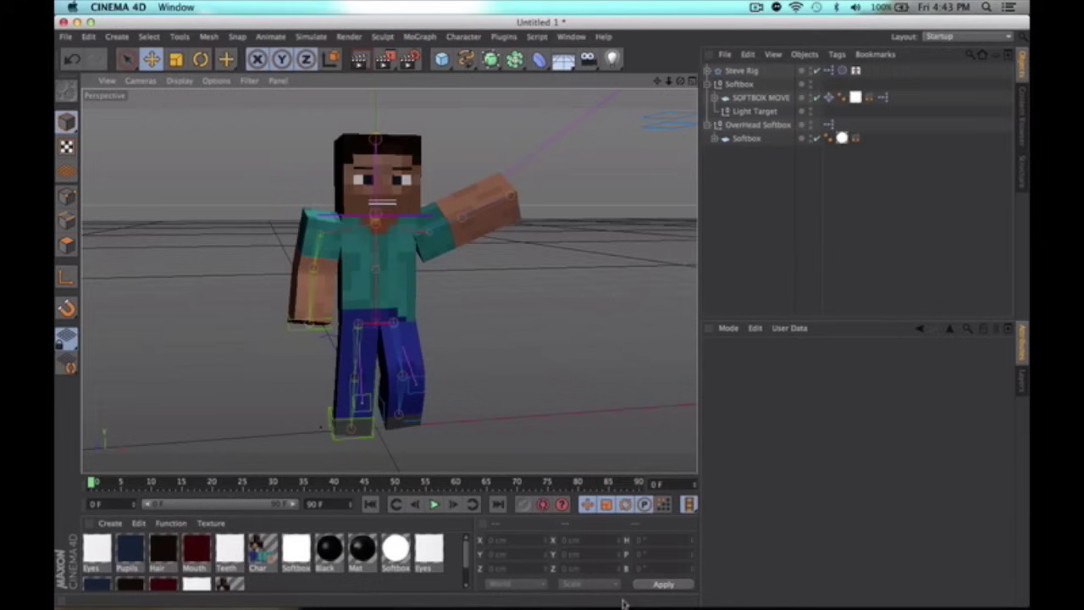
{"action": "left_click", "coordinate": [669, 584]}
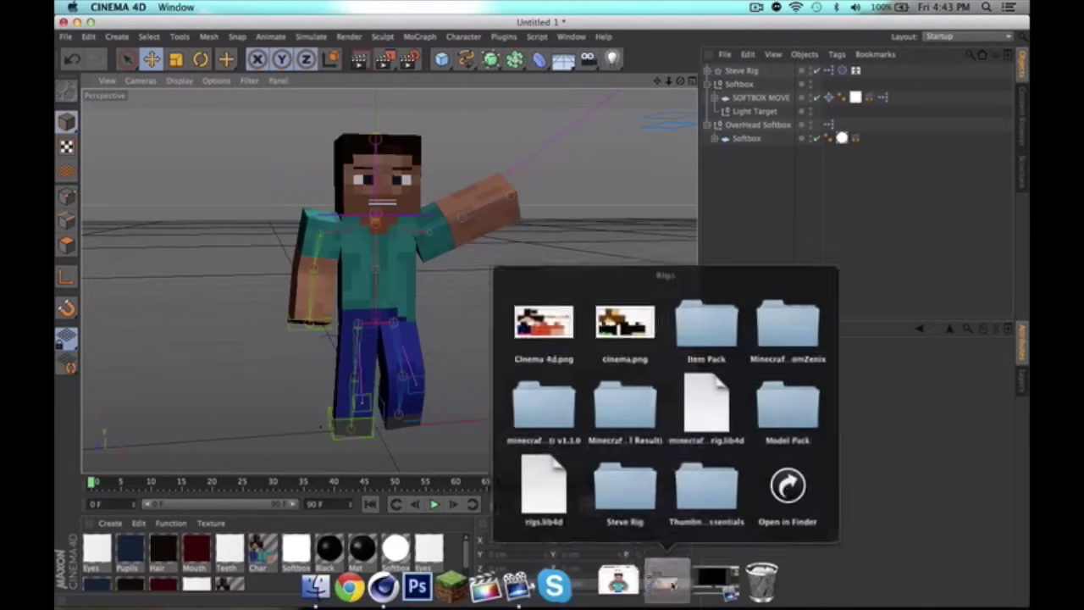
{"action": "left_click", "coordinate": [729, 315]}
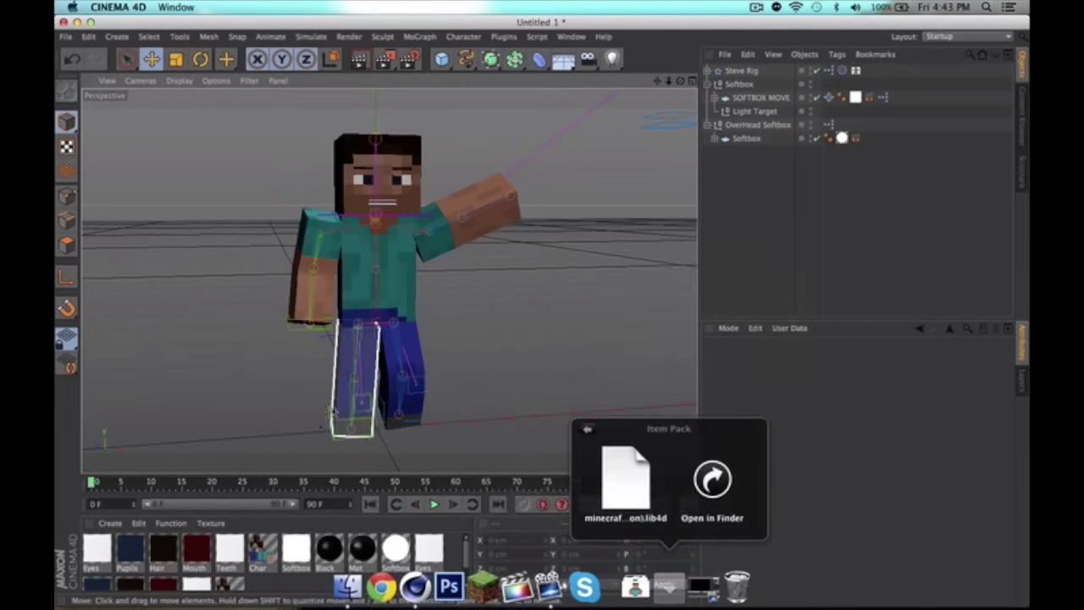
{"action": "left_click", "coordinate": [625, 474]}
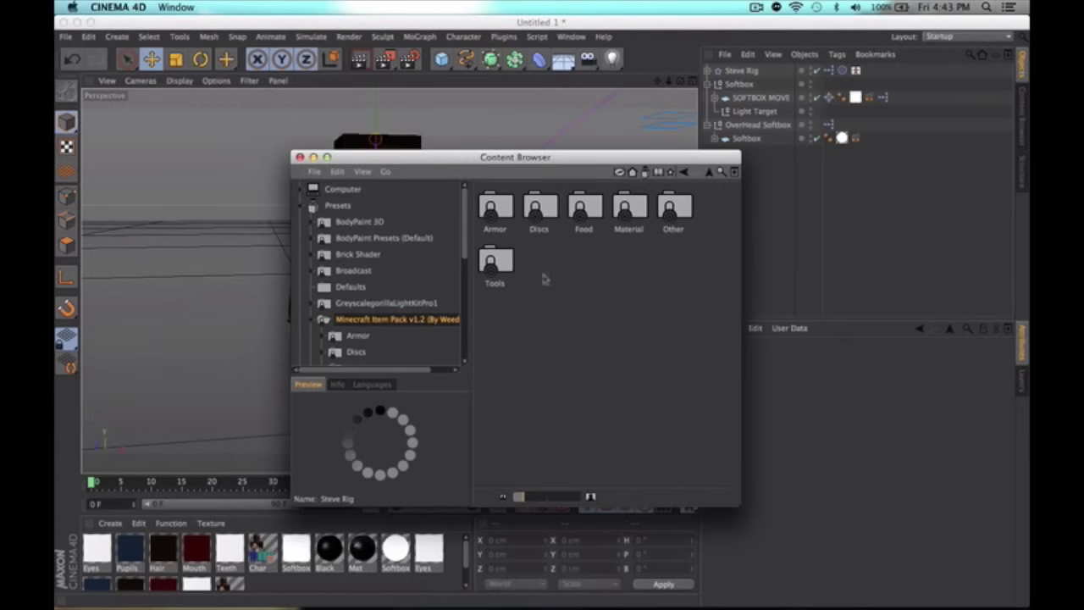
Step: Load the Pickaxe (Iron) from the item pack's Tools folder into the scene and close the Content Browser
{"action": "double_click", "coordinate": [499, 261]}
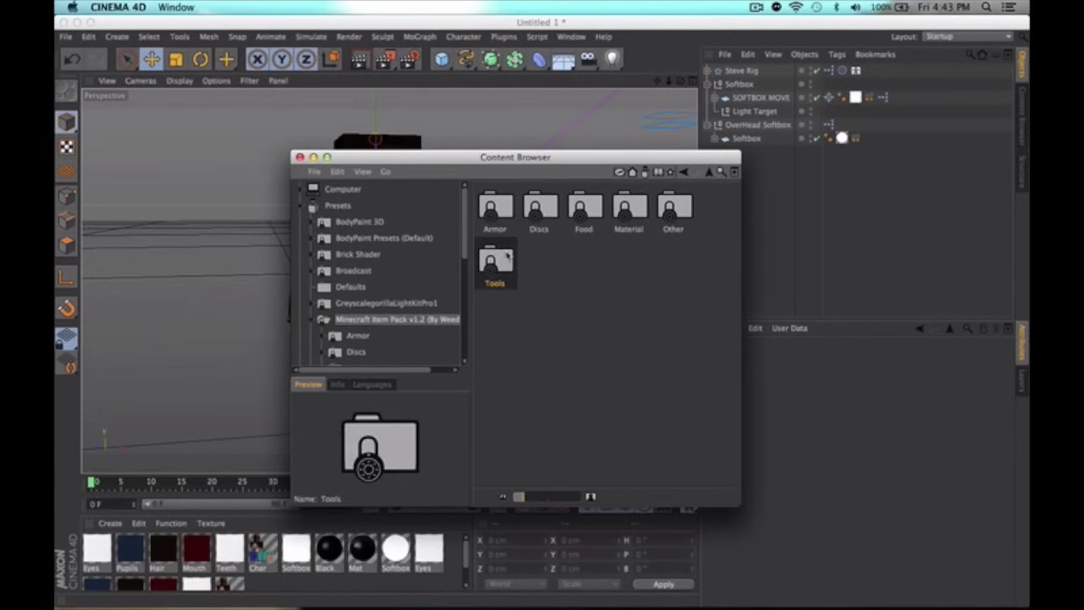
{"action": "scroll", "coordinate": [542, 305], "scroll_direction": "down", "scroll_amount": 1}
{"action": "double_click", "coordinate": [498, 343]}
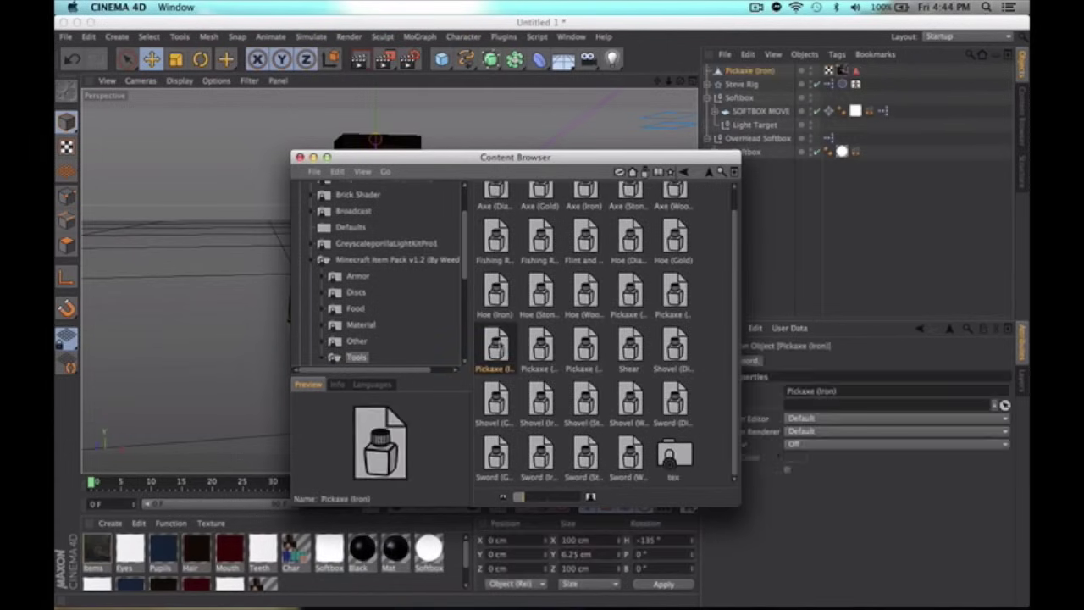
{"action": "left_click", "coordinate": [300, 157]}
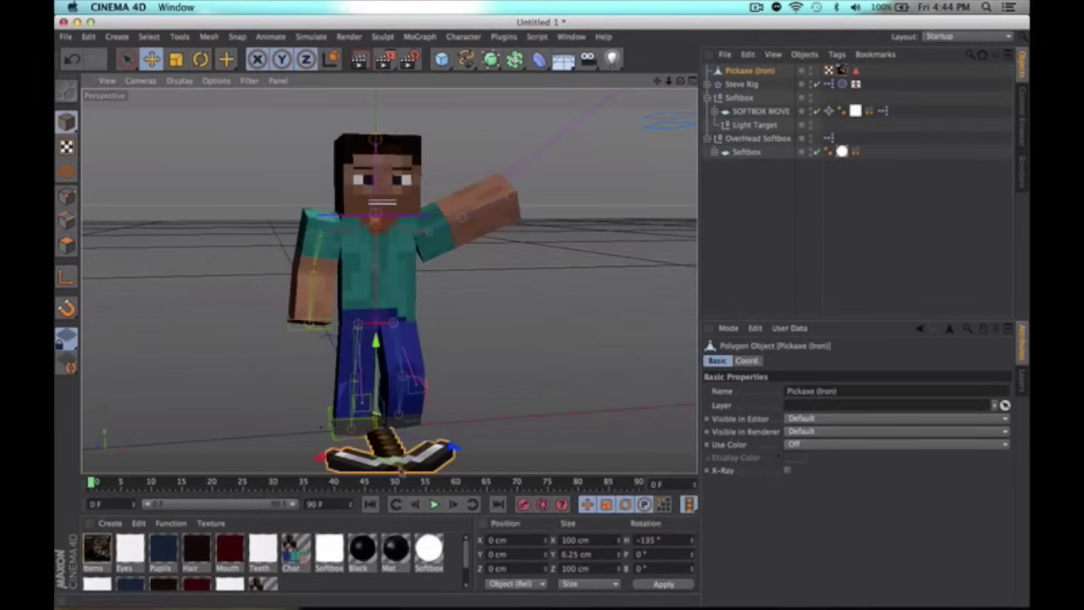
Step: Raise the iron pickaxe to about 91 cm near the right hand and rotate it so its head stands upright in front of the body
{"action": "left_click_drag", "start_coordinate": [407, 459], "coordinate": [470, 302]}
{"action": "left_click", "coordinate": [199, 58]}
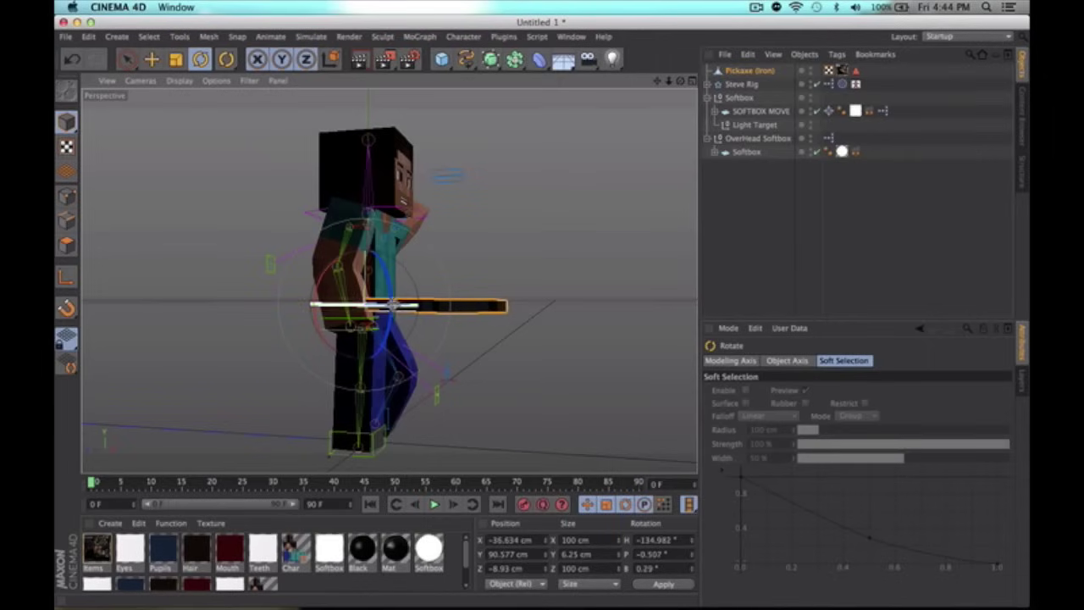
{"action": "key", "text": "super+z"}
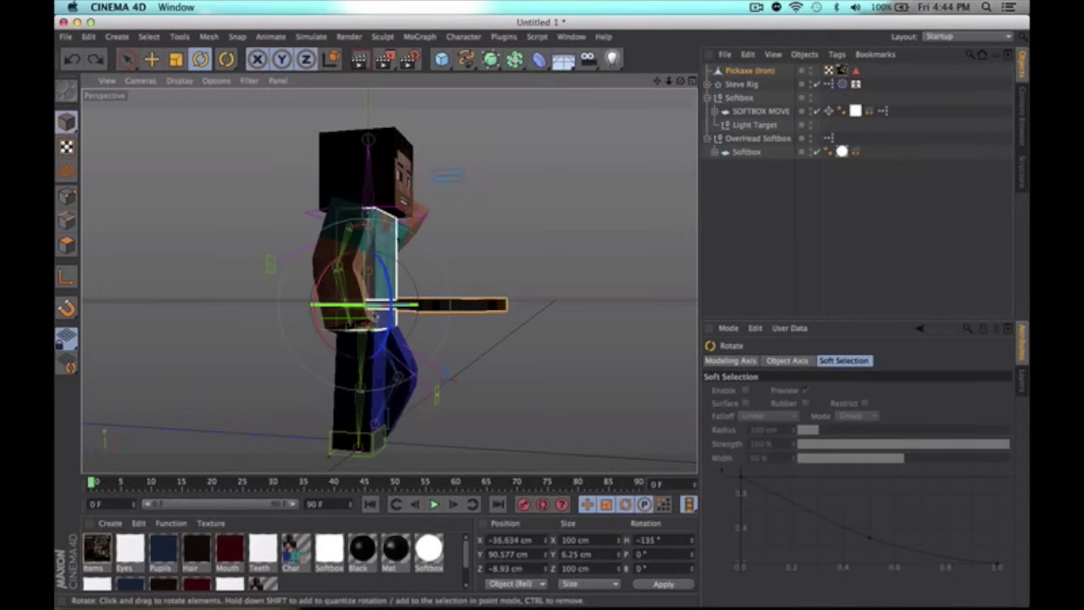
{"action": "left_click_drag", "start_coordinate": [324, 277], "coordinate": [354, 358]}
{"action": "left_click_drag", "start_coordinate": [423, 220], "coordinate": [456, 322]}
{"action": "left_click", "coordinate": [752, 242]}
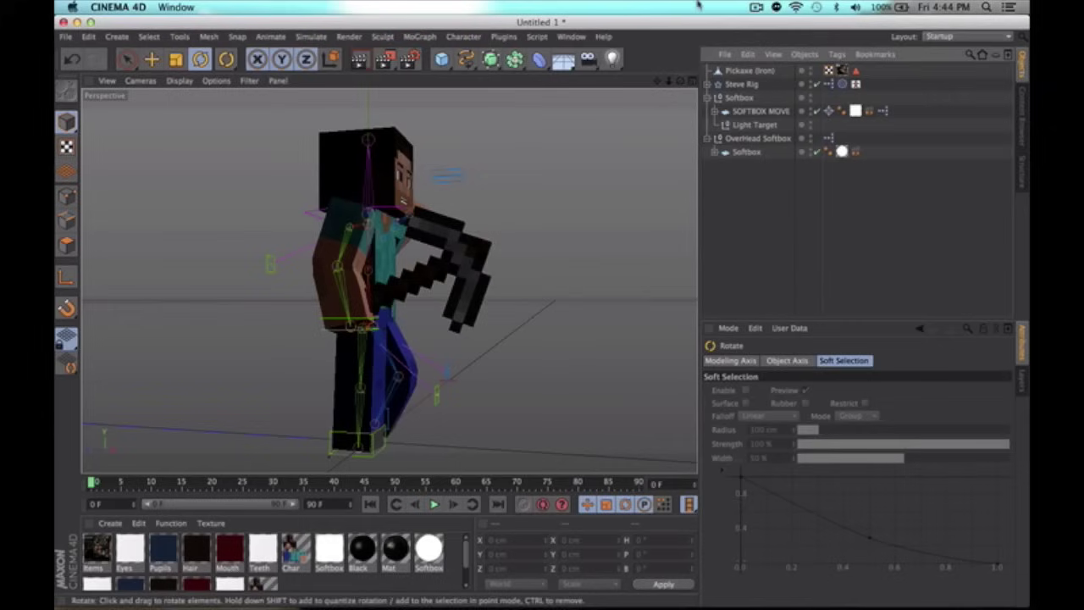
Step: Move the pickaxe back and sideways so its handle sits in the character's right hand
{"action": "mouse_move", "coordinate": [680, 81]}
{"action": "left_mouse_down"}
{"action": "mouse_move", "coordinate": [559, 76]}
{"action": "mouse_move", "coordinate": [678, 76]}
{"action": "left_mouse_up"}
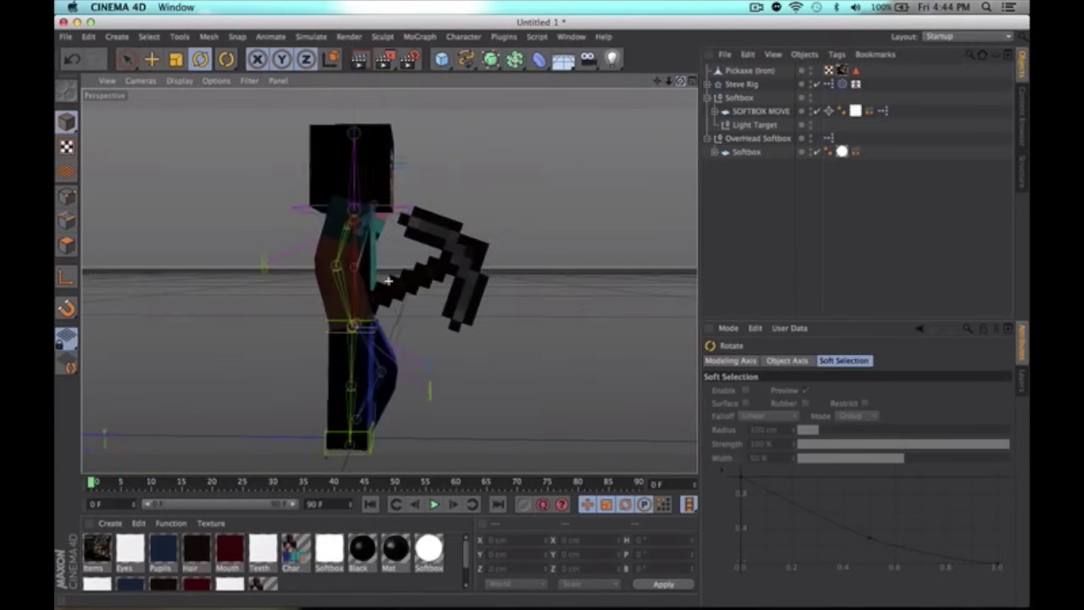
{"action": "key", "text": "e"}
{"action": "left_click", "coordinate": [472, 267]}
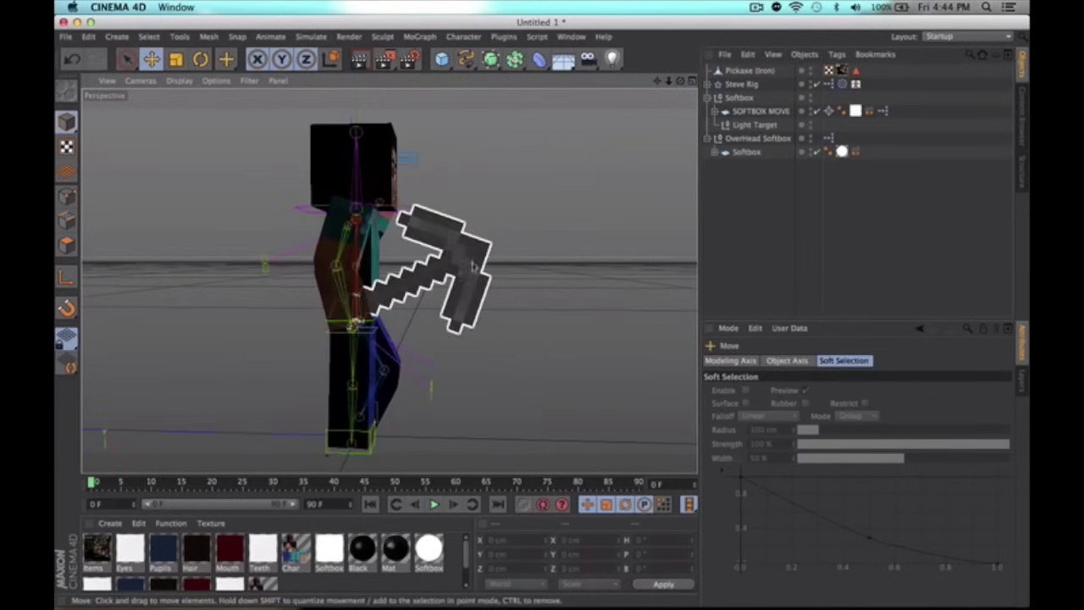
{"action": "left_click_drag", "start_coordinate": [472, 267], "coordinate": [449, 272]}
{"action": "left_click_drag", "start_coordinate": [680, 80], "coordinate": [593, 77]}
{"action": "mouse_move", "coordinate": [406, 283]}
{"action": "left_mouse_down"}
{"action": "mouse_move", "coordinate": [377, 276]}
{"action": "mouse_move", "coordinate": [386, 288]}
{"action": "left_mouse_up"}
Step: Rotate the pickaxe slightly so it tilts in line with the right forearm
{"action": "left_click", "coordinate": [200, 59]}
{"action": "left_click", "coordinate": [385, 280]}
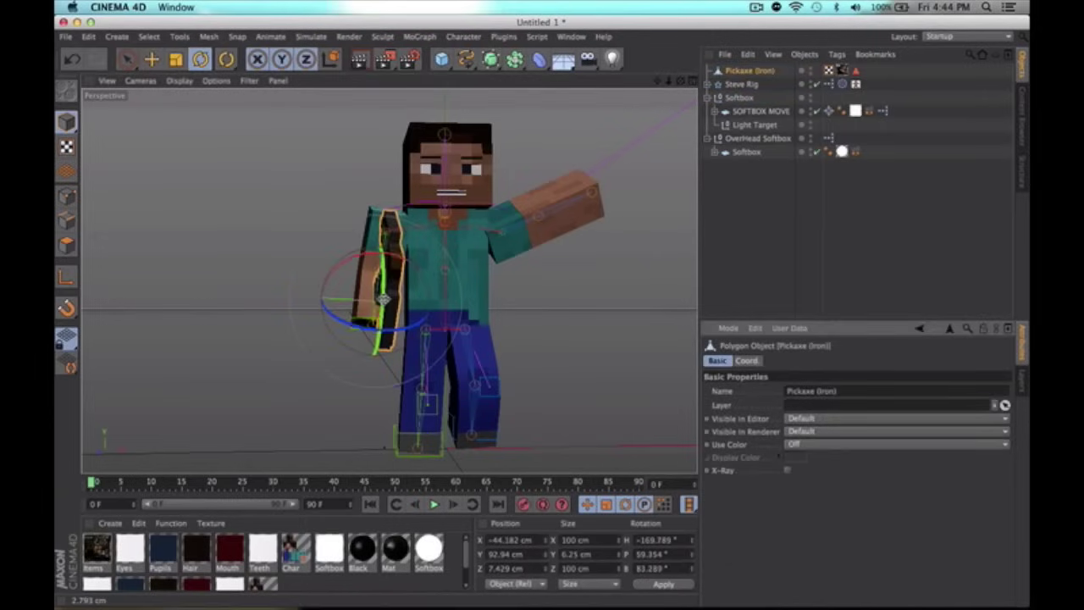
{"action": "left_click", "coordinate": [366, 324]}
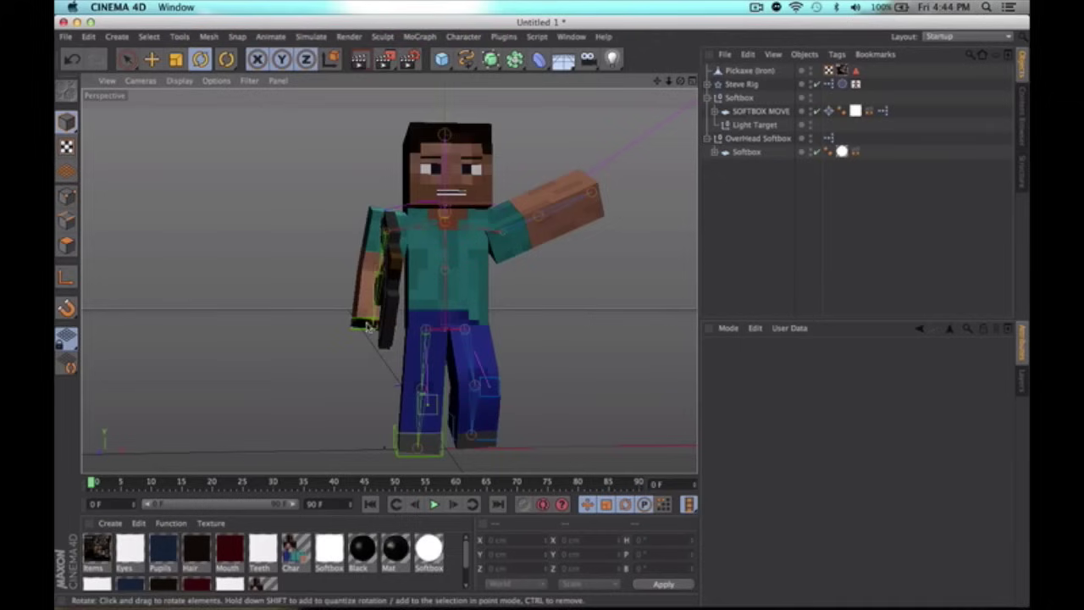
{"action": "left_click", "coordinate": [386, 315]}
{"action": "left_click_drag", "start_coordinate": [392, 335], "coordinate": [388, 318]}
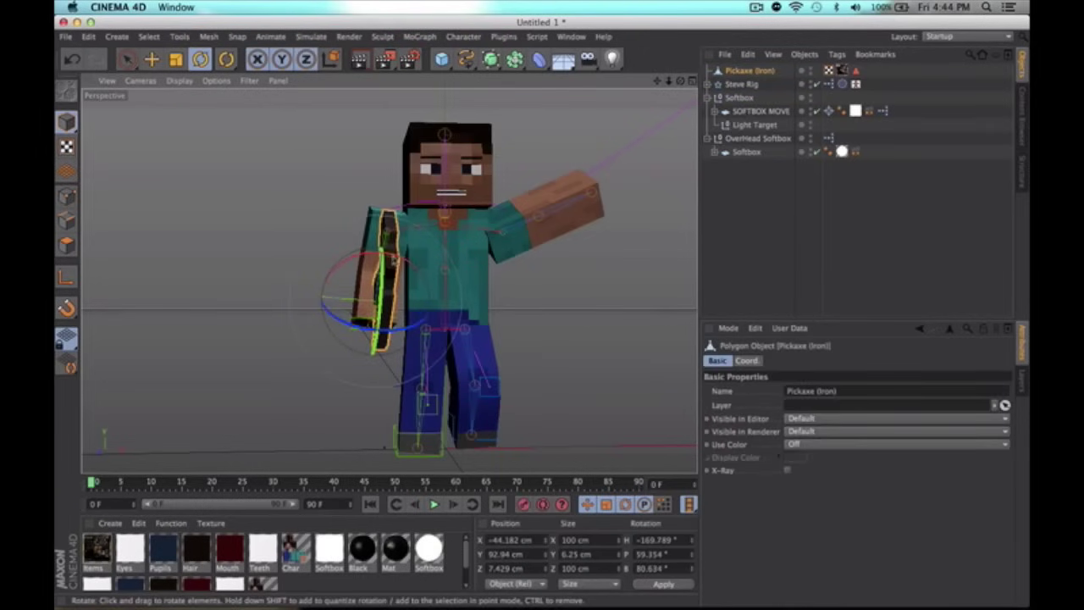
{"action": "left_click_drag", "start_coordinate": [356, 258], "coordinate": [377, 252]}
{"action": "left_click", "coordinate": [315, 358]}
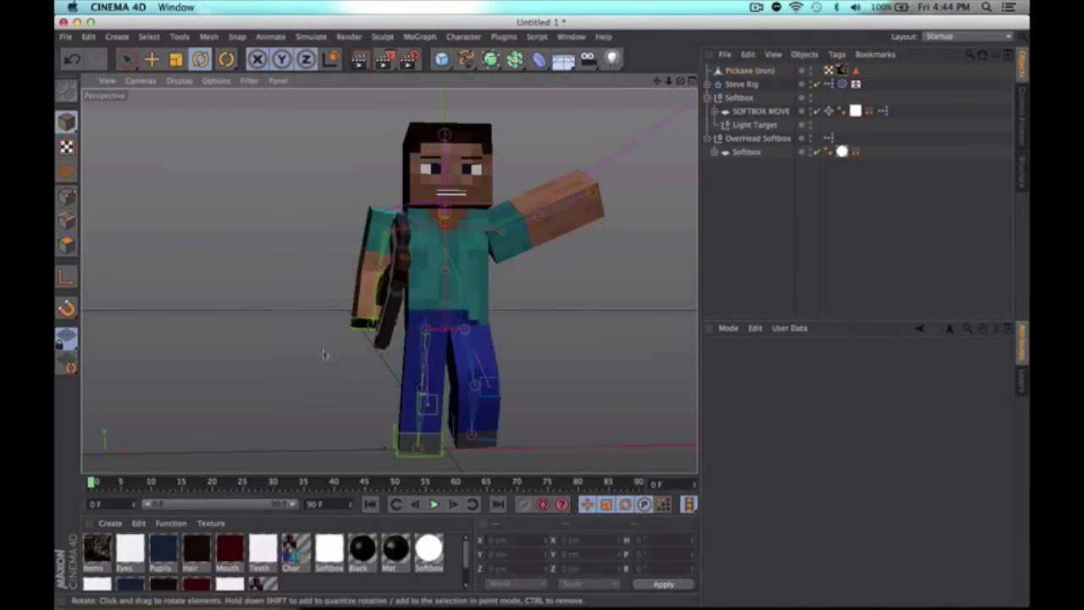
Step: Try to nudge the pickaxe slightly lower in the right hand, and undo the move
{"action": "left_click_drag", "start_coordinate": [680, 81], "coordinate": [601, 102]}
{"action": "left_click", "coordinate": [151, 59]}
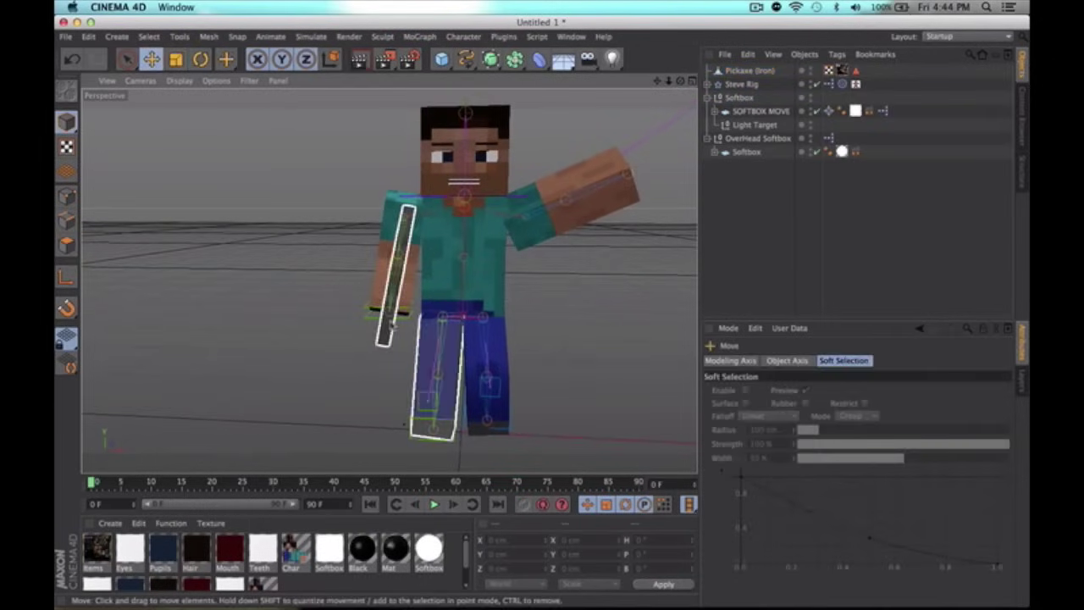
{"action": "left_click", "coordinate": [390, 309]}
{"action": "left_click_drag", "start_coordinate": [388, 322], "coordinate": [387, 325]}
{"action": "key", "text": "super+z"}
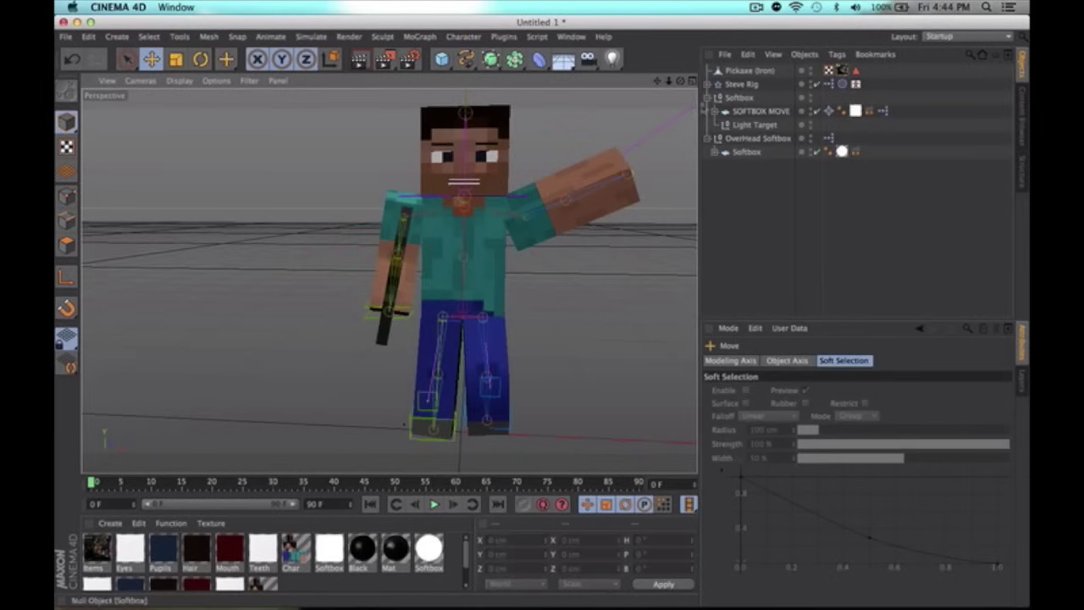
Step: Set the Steve Rig's right eyebrow to 43% height and -25° rotation, and the left eyebrow to 32% height and -11° rotation
{"action": "mouse_move", "coordinate": [680, 82]}
{"action": "left_mouse_down"}
{"action": "mouse_move", "coordinate": [775, 81]}
{"action": "mouse_move", "coordinate": [720, 110]}
{"action": "mouse_move", "coordinate": [657, 78]}
{"action": "mouse_move", "coordinate": [681, 99]}
{"action": "left_mouse_up"}
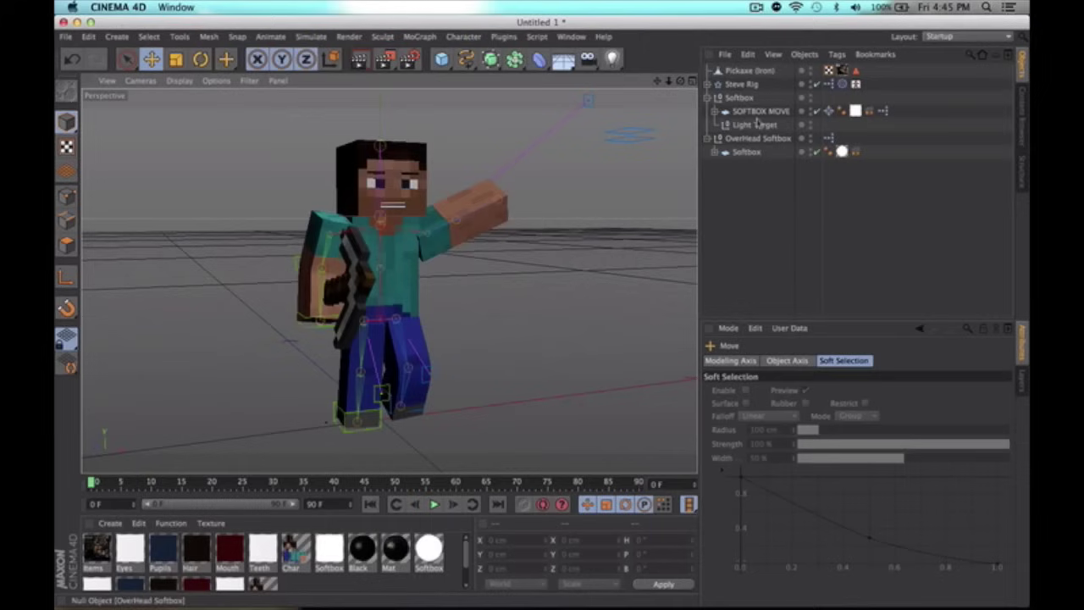
{"action": "left_click", "coordinate": [750, 85]}
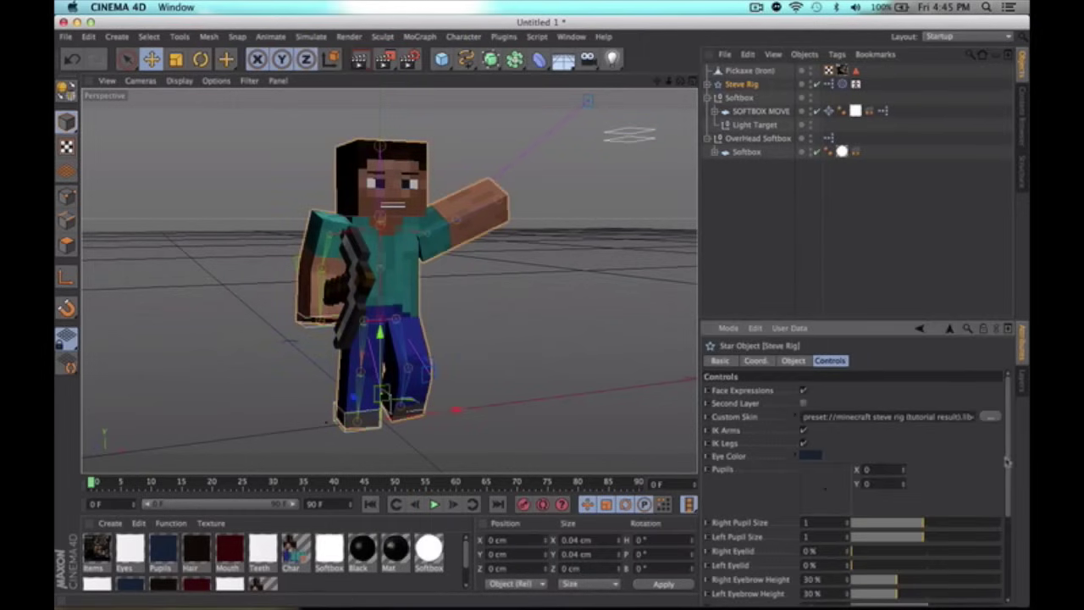
{"action": "left_click_drag", "start_coordinate": [1008, 459], "coordinate": [993, 555]}
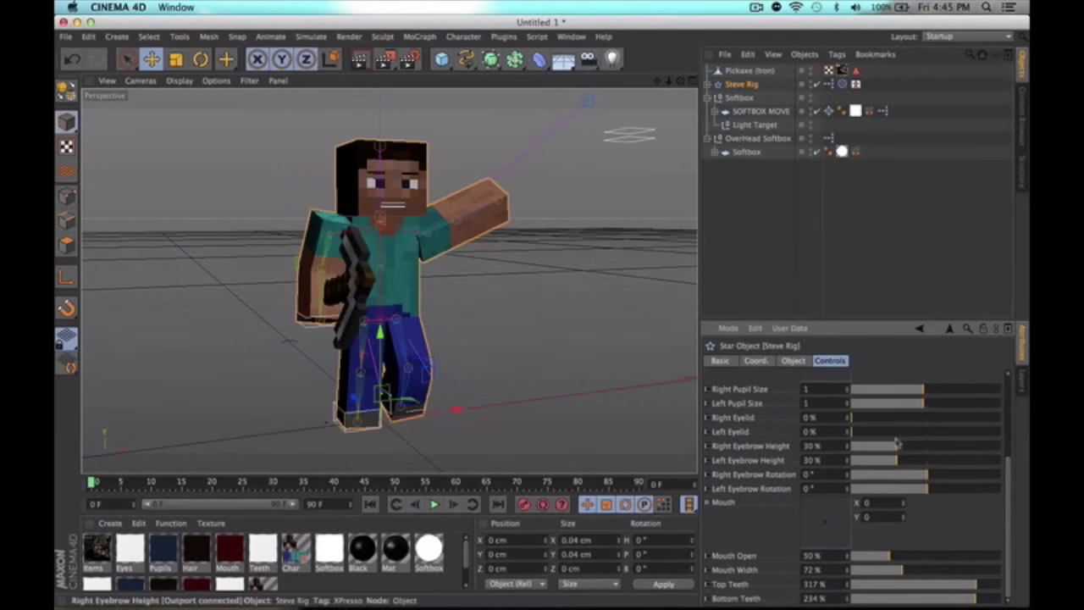
{"action": "left_click_drag", "start_coordinate": [901, 446], "coordinate": [917, 447]}
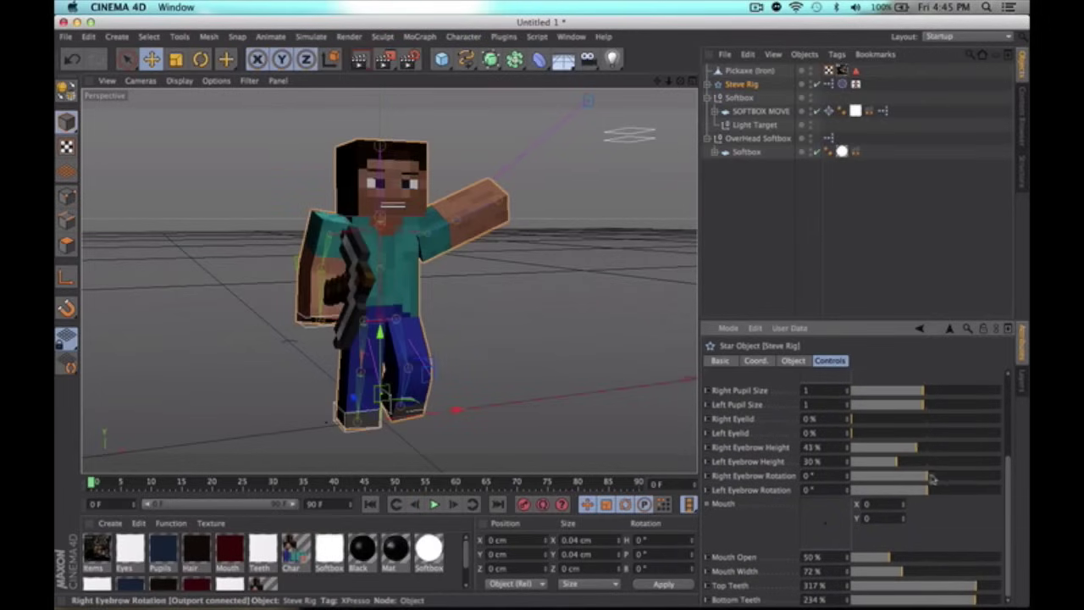
{"action": "left_click_drag", "start_coordinate": [932, 490], "coordinate": [898, 509]}
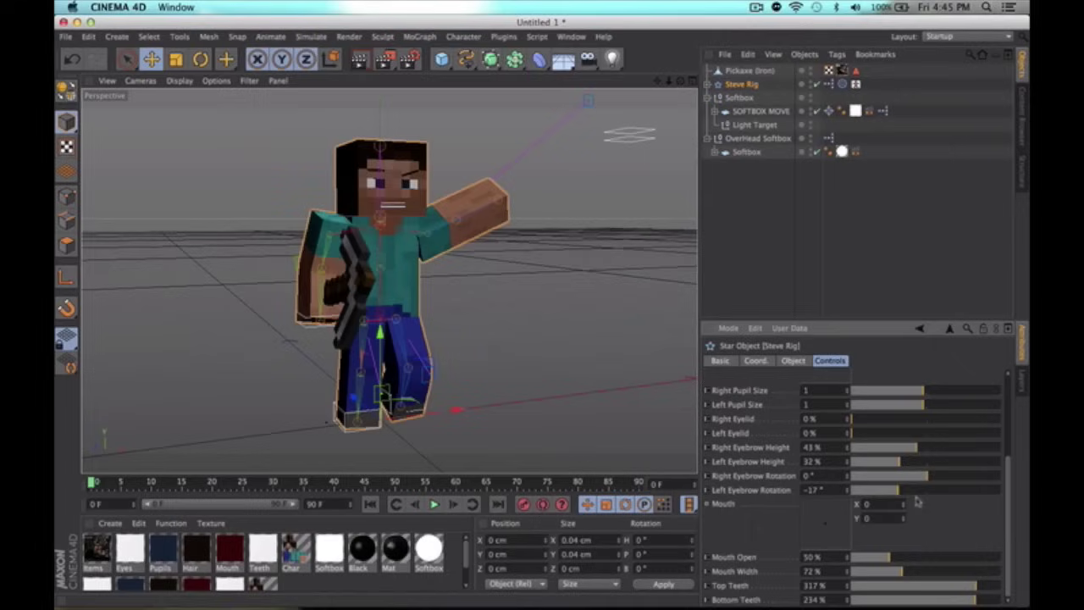
{"action": "left_click_drag", "start_coordinate": [911, 495], "coordinate": [909, 481]}
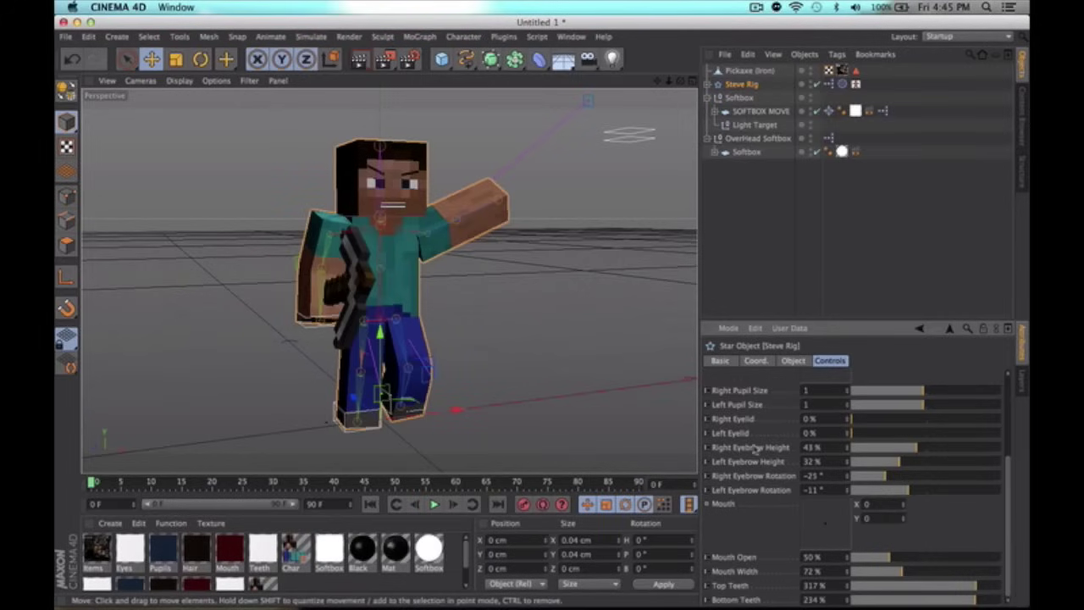
Step: Shape the rig's mouth into a lopsided smile with Mouth X 1, Y 0.813 and Mouth Open 53%
{"action": "left_click_drag", "start_coordinate": [821, 518], "coordinate": [876, 490]}
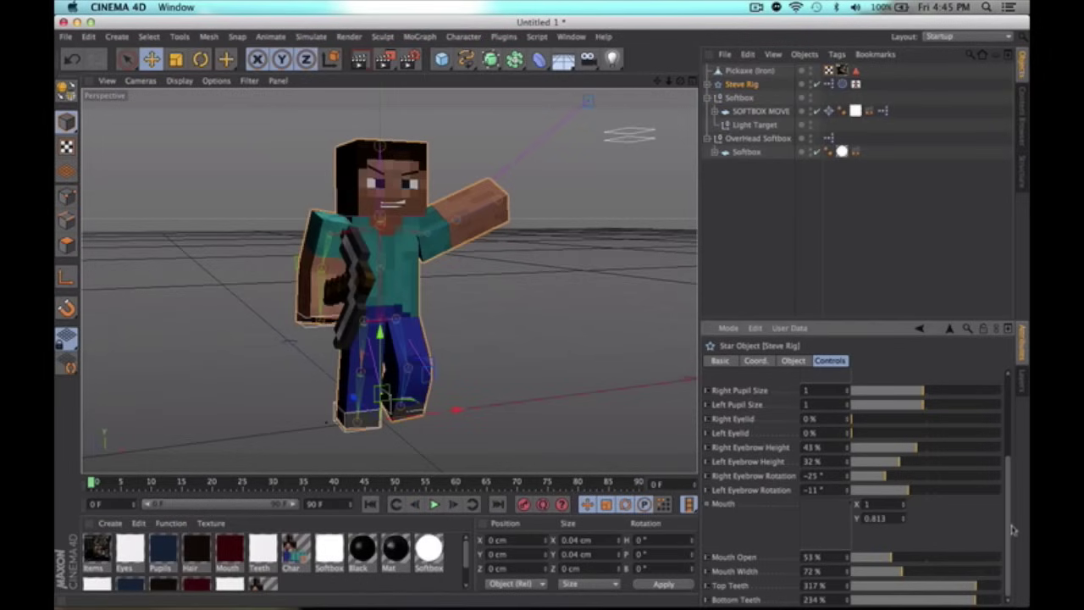
{"action": "left_click_drag", "start_coordinate": [1013, 530], "coordinate": [1008, 428]}
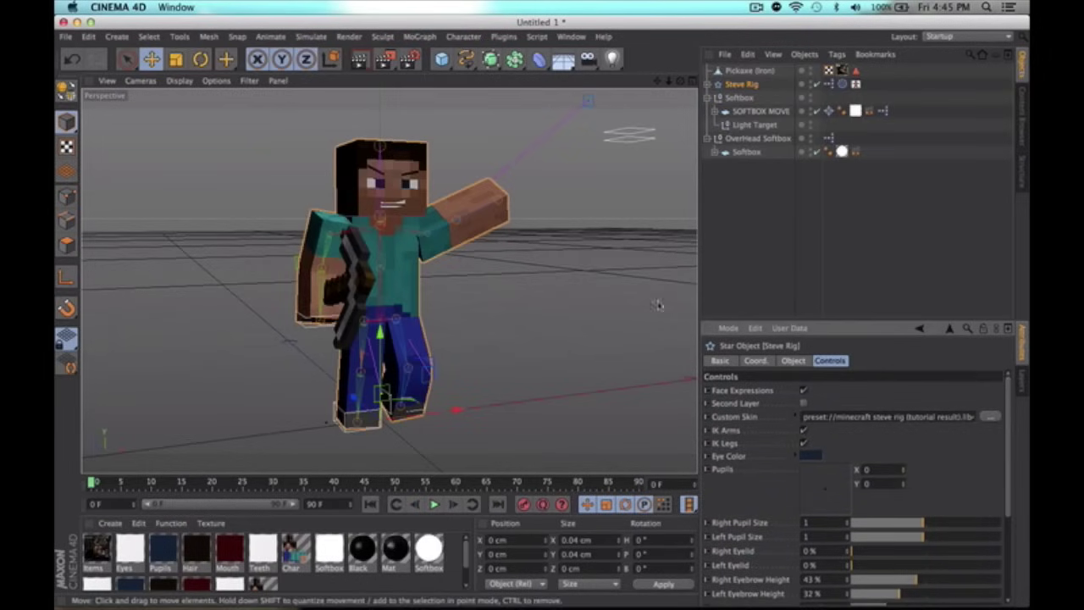
{"action": "left_click", "coordinate": [598, 214]}
Step: Review the render settings for output, saving, multi-pass, ambient occlusion and global illumination
{"action": "left_click", "coordinate": [409, 58]}
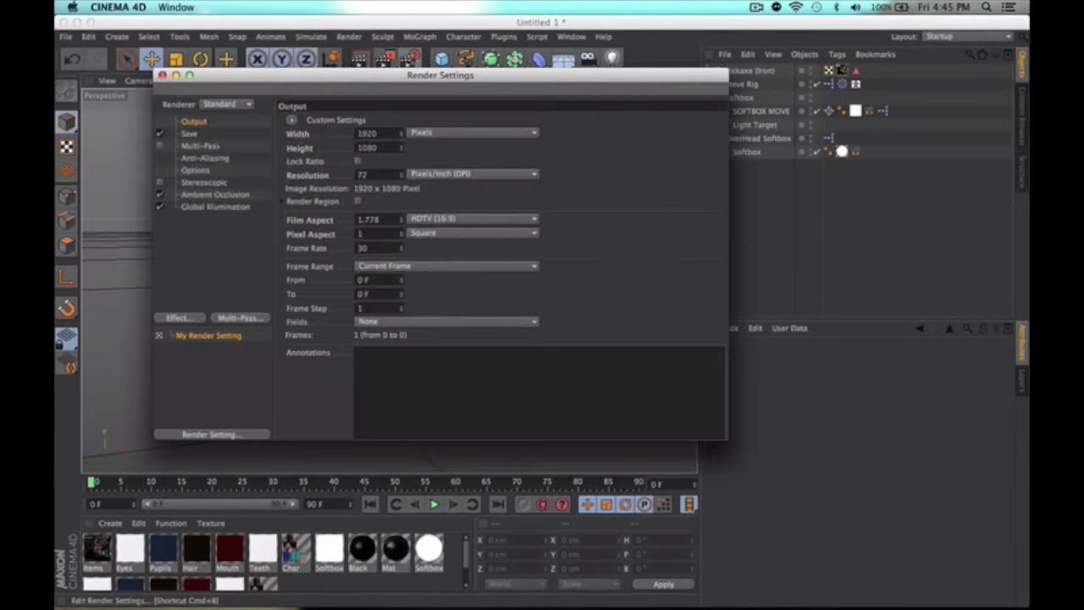
{"action": "left_click", "coordinate": [189, 133]}
{"action": "left_click", "coordinate": [201, 146]}
{"action": "left_click", "coordinate": [200, 194]}
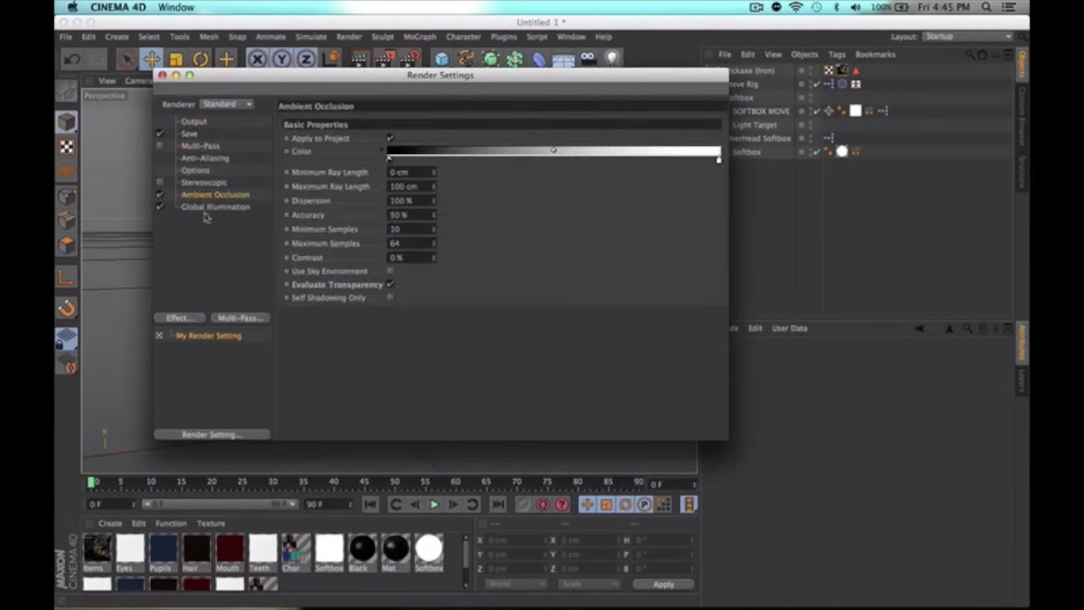
{"action": "left_click", "coordinate": [205, 213]}
{"action": "left_click", "coordinate": [203, 123]}
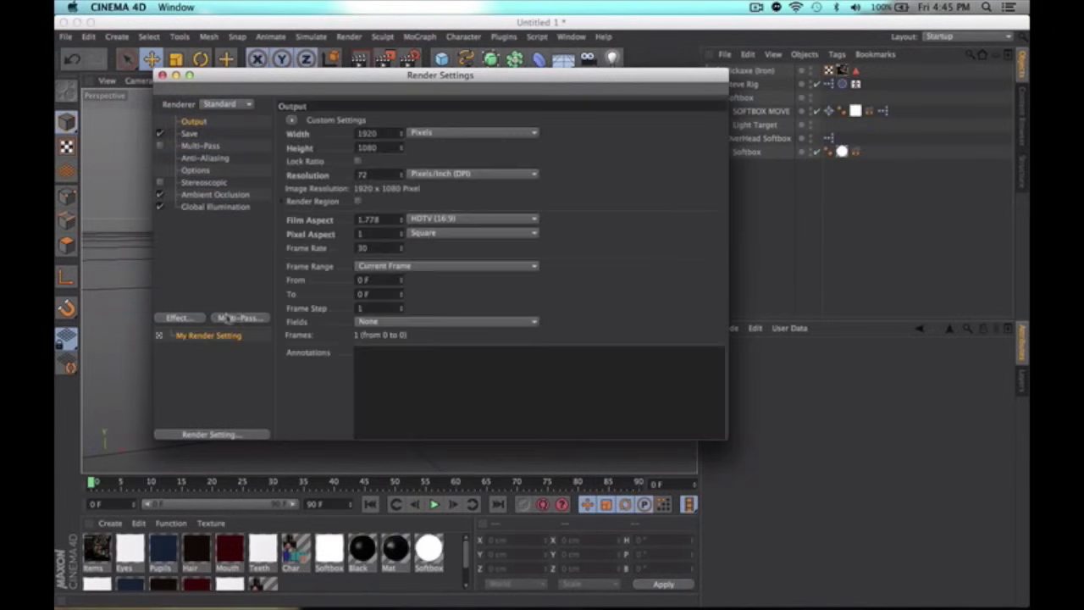
Step: Save the current render settings as a preset named "Minecraft Render Setting" and close the render settings
{"action": "left_click", "coordinate": [235, 432]}
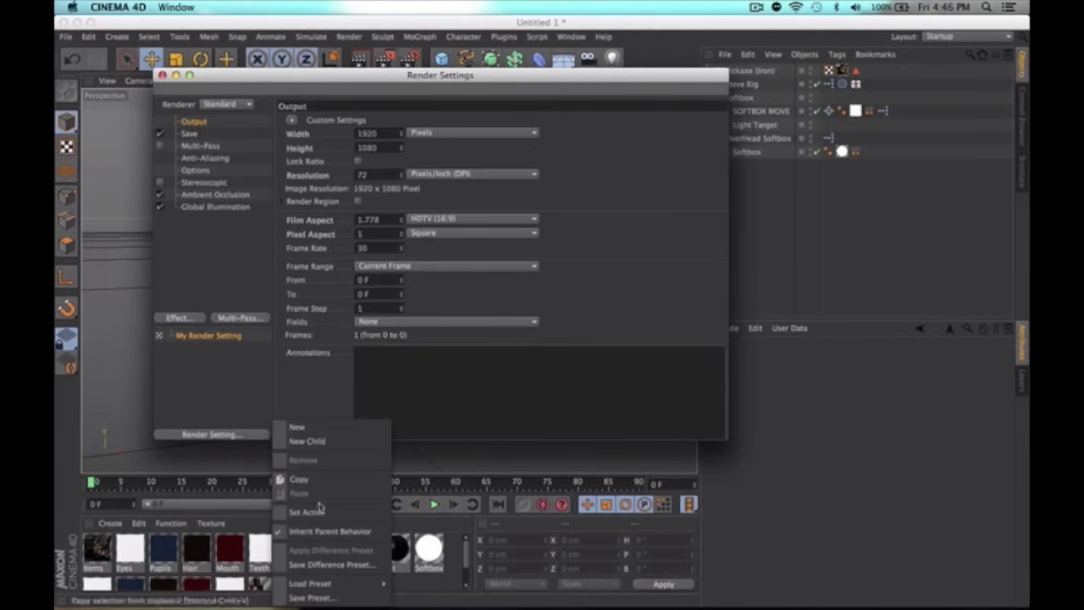
{"action": "left_click", "coordinate": [310, 597]}
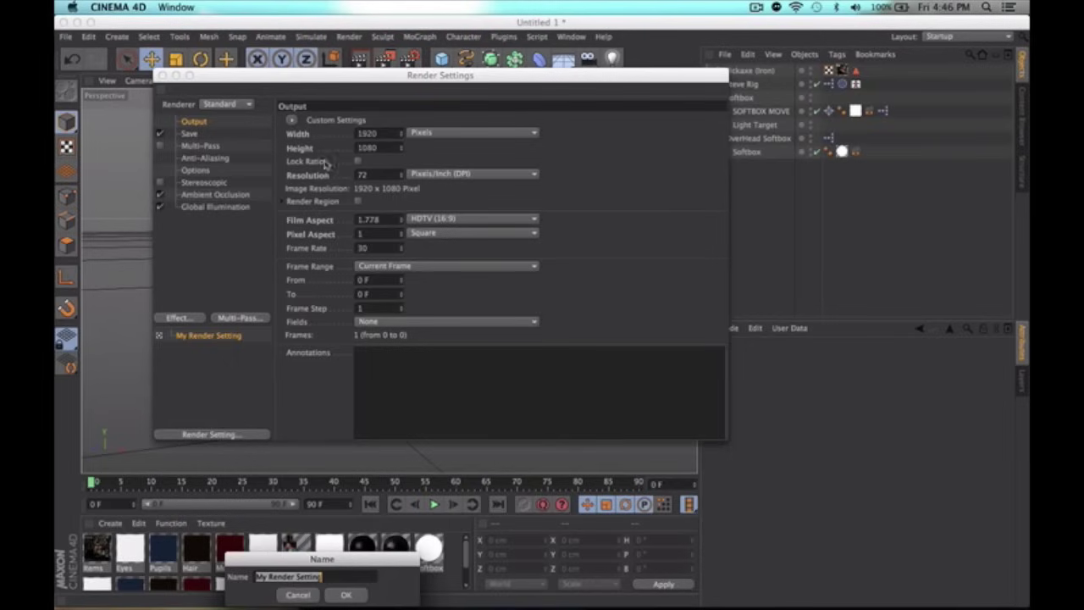
{"action": "left_click_drag", "start_coordinate": [212, 75], "coordinate": [256, 67]}
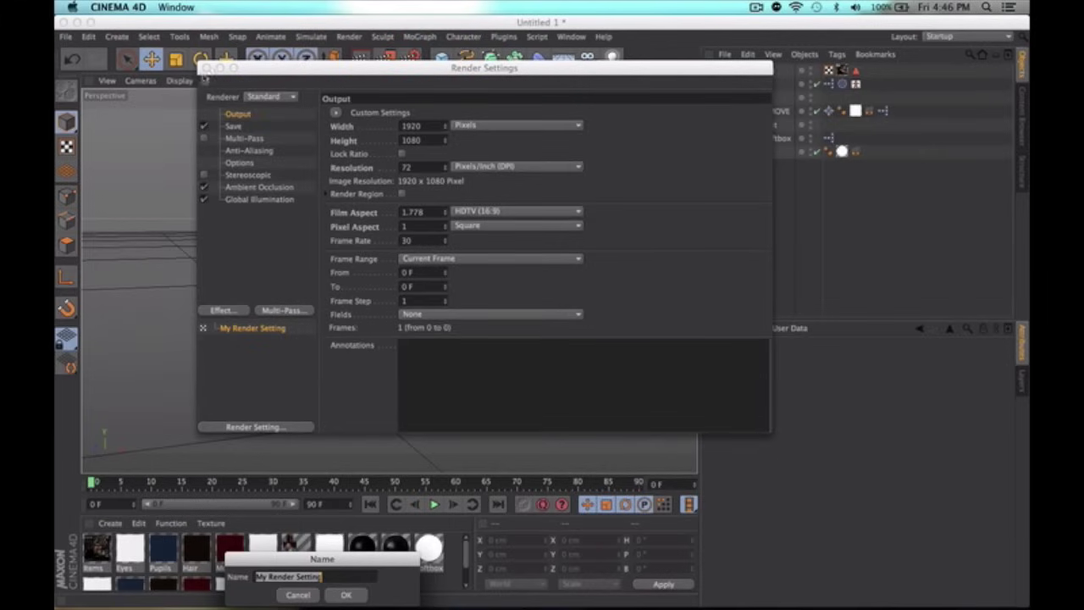
{"action": "left_click_drag", "start_coordinate": [293, 73], "coordinate": [296, 78]}
{"action": "left_click", "coordinate": [127, 7]}
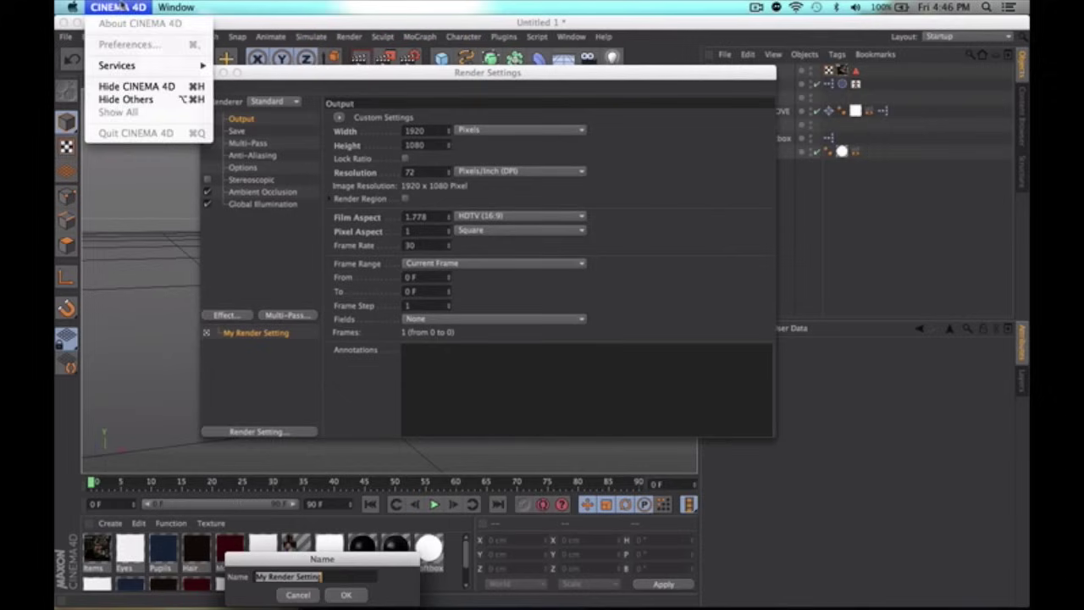
{"action": "left_click", "coordinate": [127, 8]}
{"action": "mouse_move", "coordinate": [569, 586]}
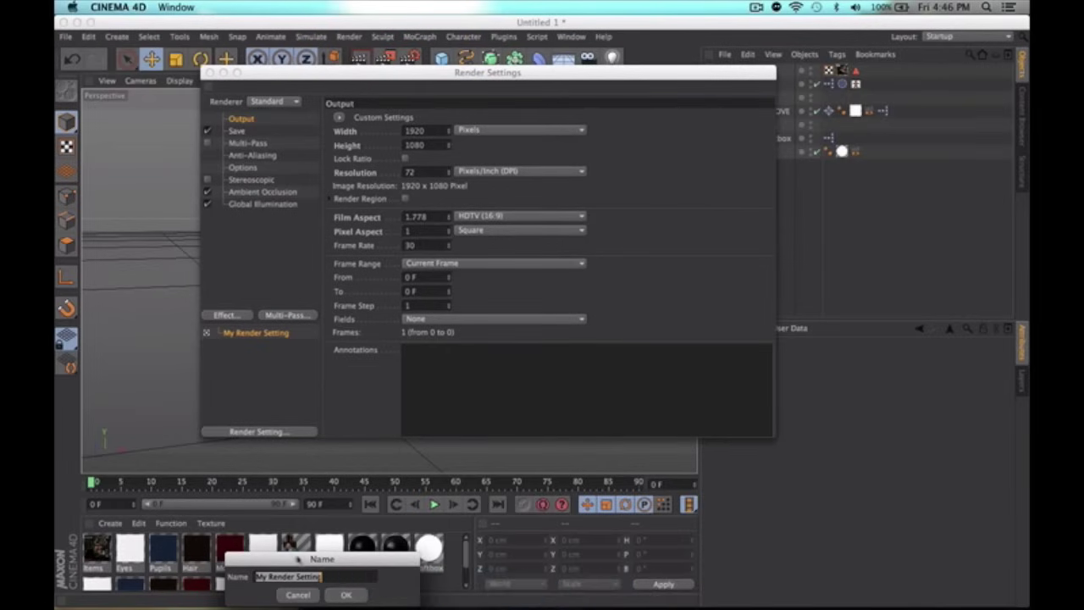
{"action": "left_click_drag", "start_coordinate": [296, 561], "coordinate": [509, 274]}
{"action": "key", "text": "BackSpace"}
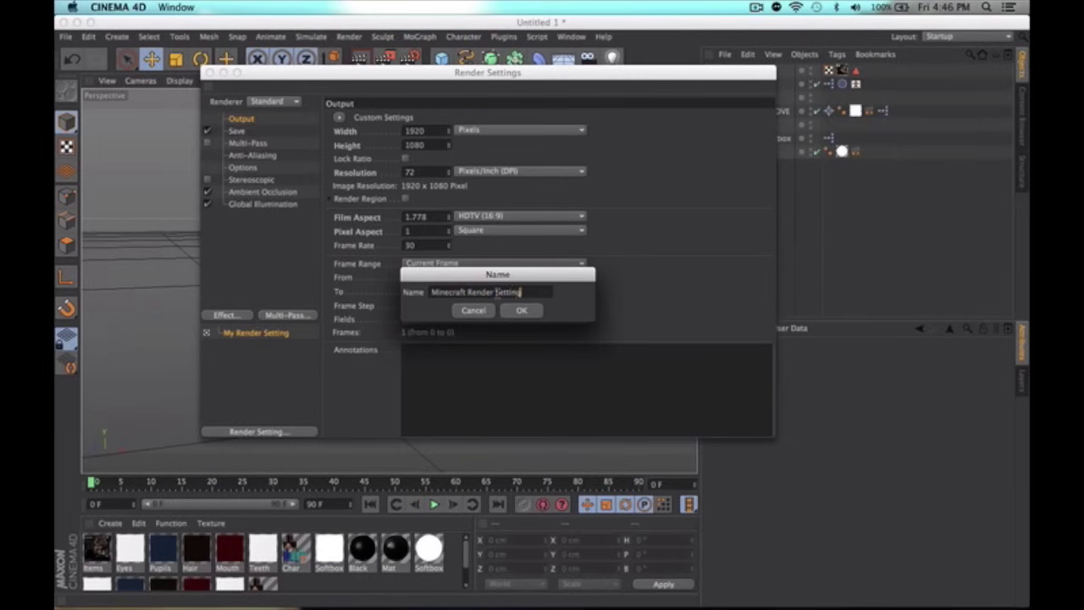
{"action": "key", "text": "Return"}
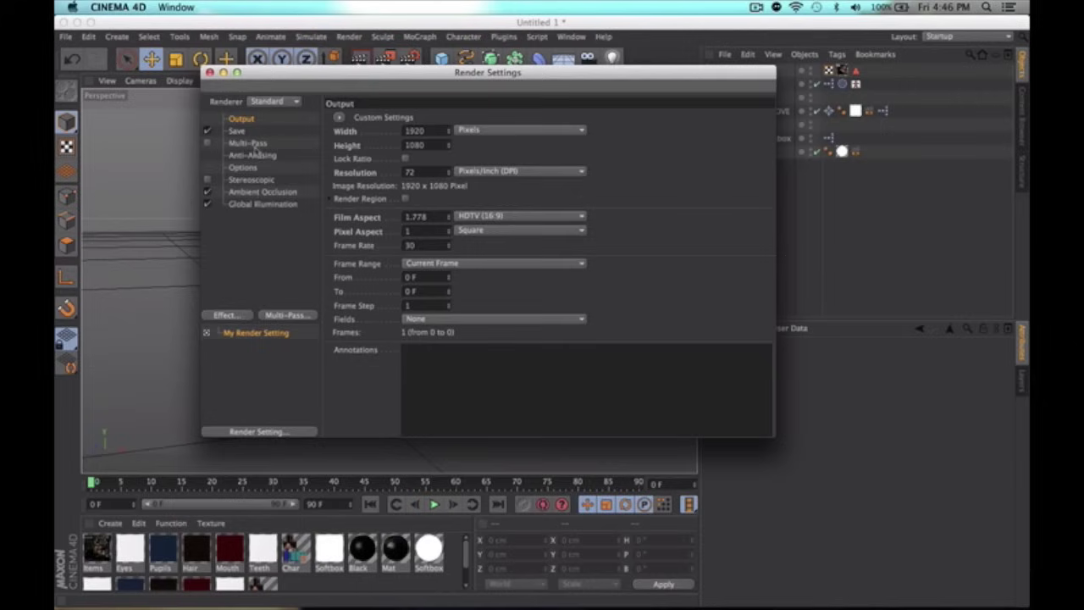
{"action": "left_click", "coordinate": [209, 72]}
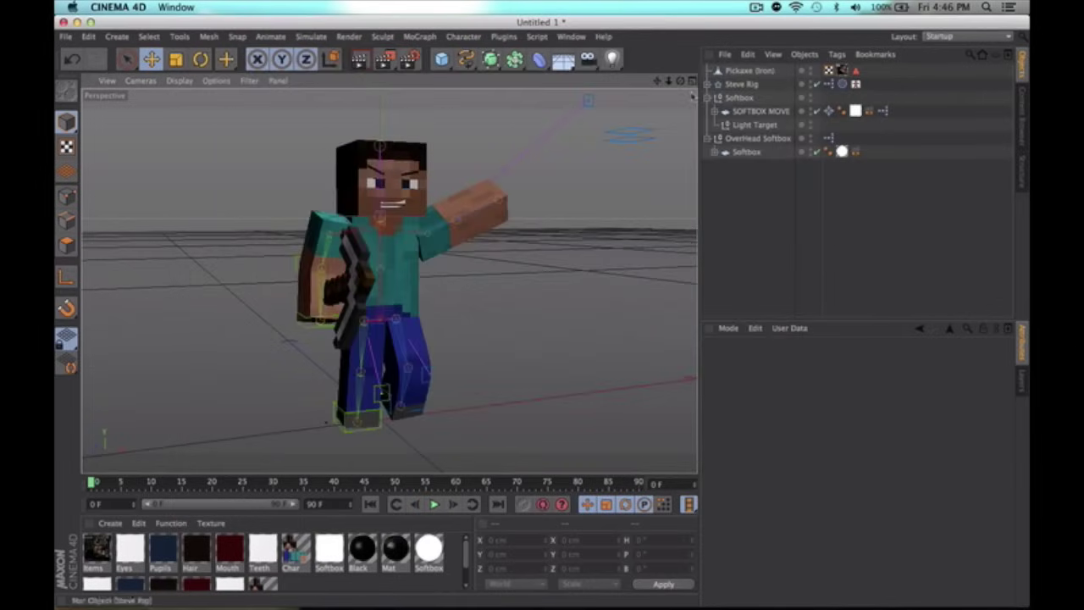
Step: Frame the posed Steve Rig slightly from the front and render the 1920 x 1080 image to the Picture Viewer
{"action": "left_click_drag", "start_coordinate": [668, 81], "coordinate": [667, 286]}
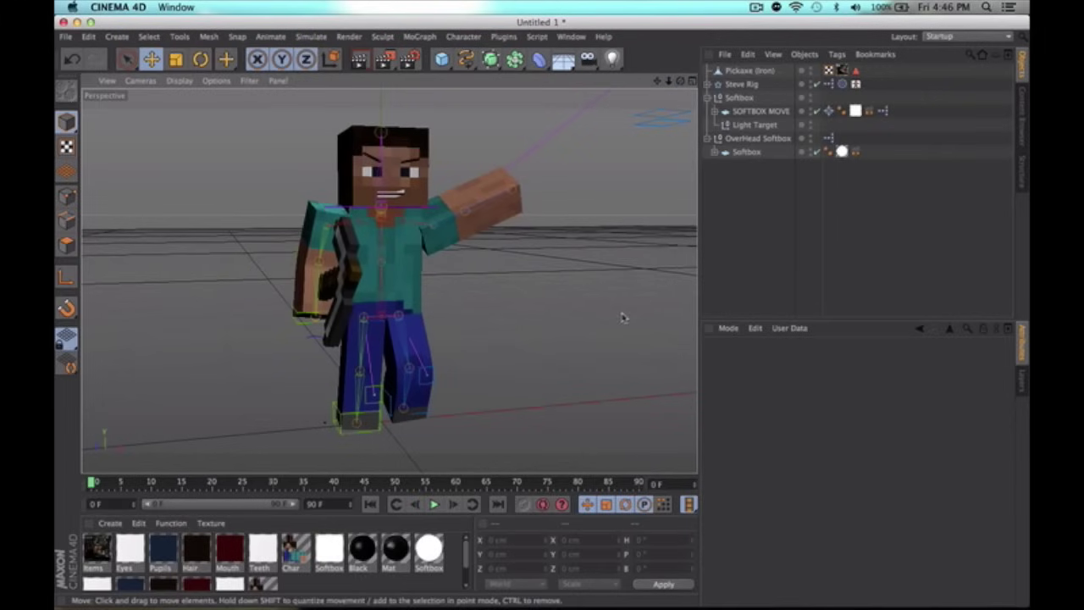
{"action": "key", "text": "shift+r"}
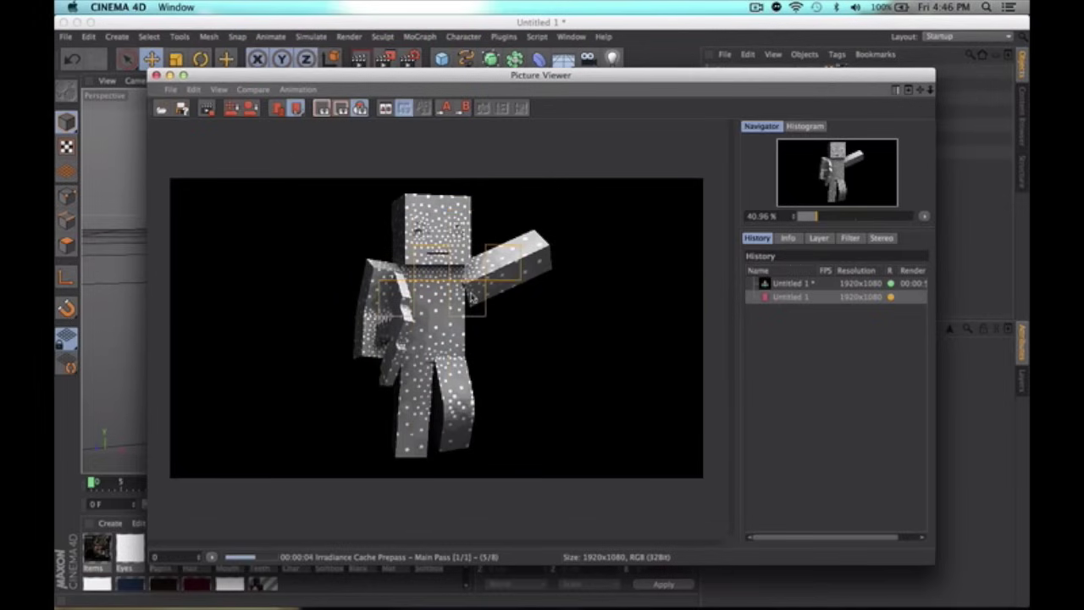
{"action": "left_click", "coordinate": [797, 294]}
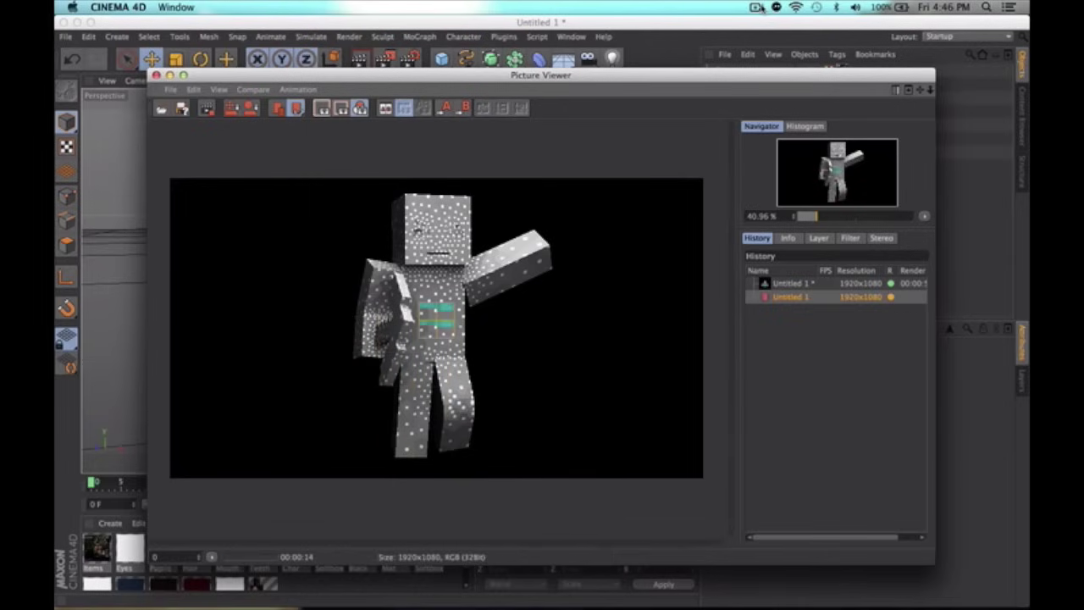
{"action": "left_click", "coordinate": [759, 8]}
{"action": "left_click", "coordinate": [777, 49]}
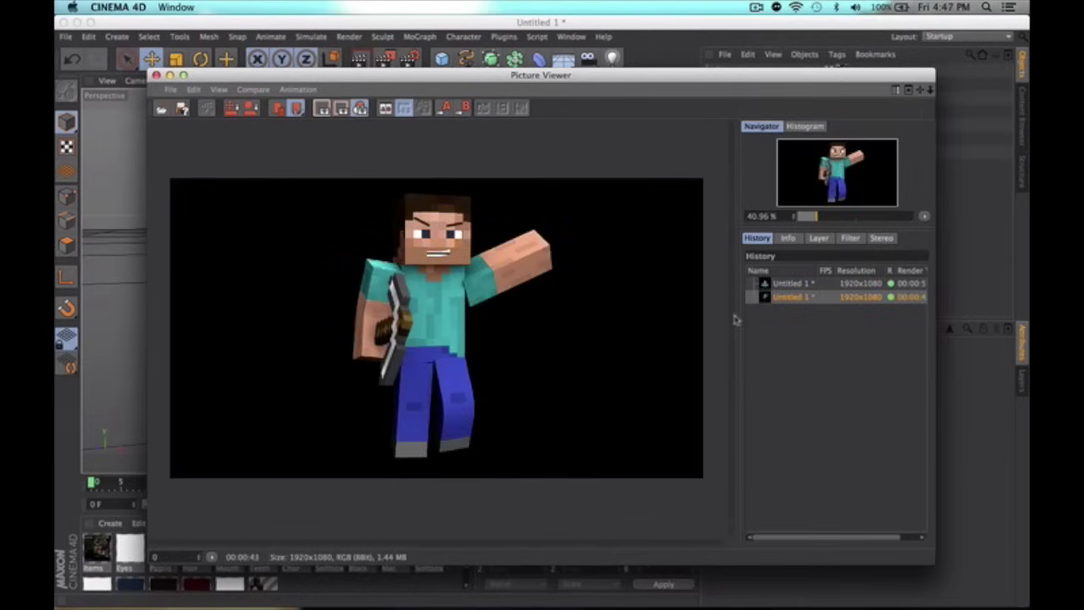
Step: Examine the finished render up close, checking the pickaxe, the right hand, the face and the overall pose
{"action": "scroll", "coordinate": [530, 341], "scroll_direction": "up", "scroll_amount": 5}
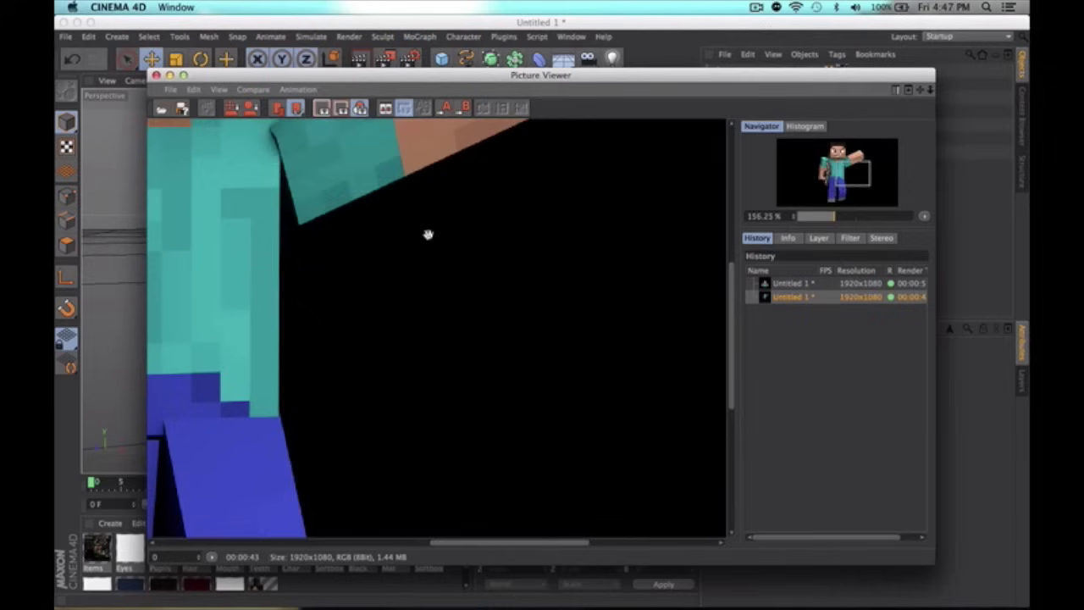
{"action": "scroll", "coordinate": [528, 443], "scroll_direction": "down", "scroll_amount": 3}
{"action": "left_click_drag", "start_coordinate": [534, 439], "coordinate": [481, 211]}
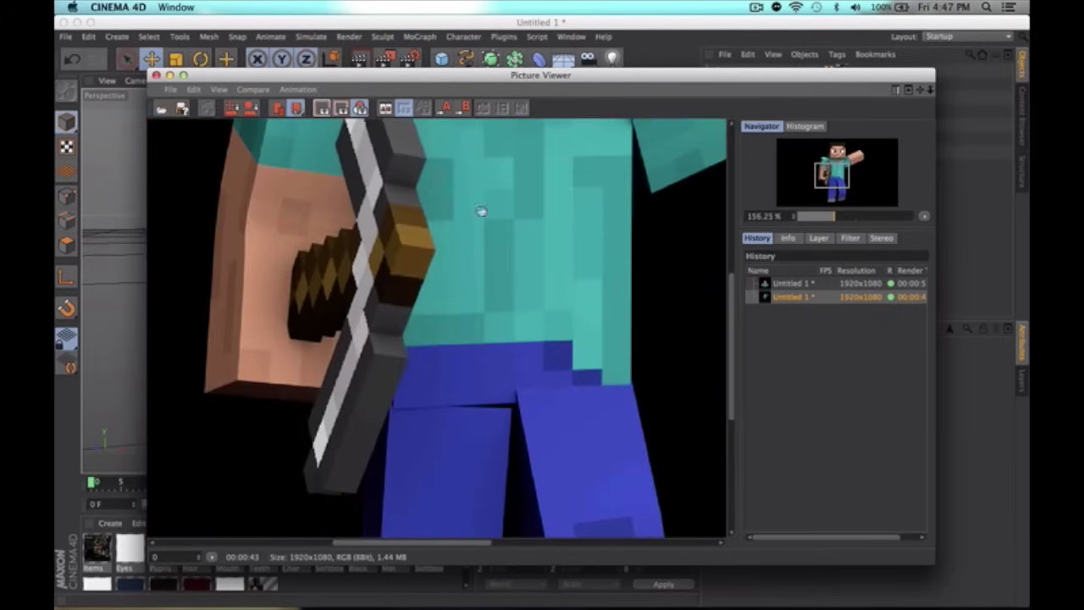
{"action": "left_click_drag", "start_coordinate": [321, 289], "coordinate": [420, 264]}
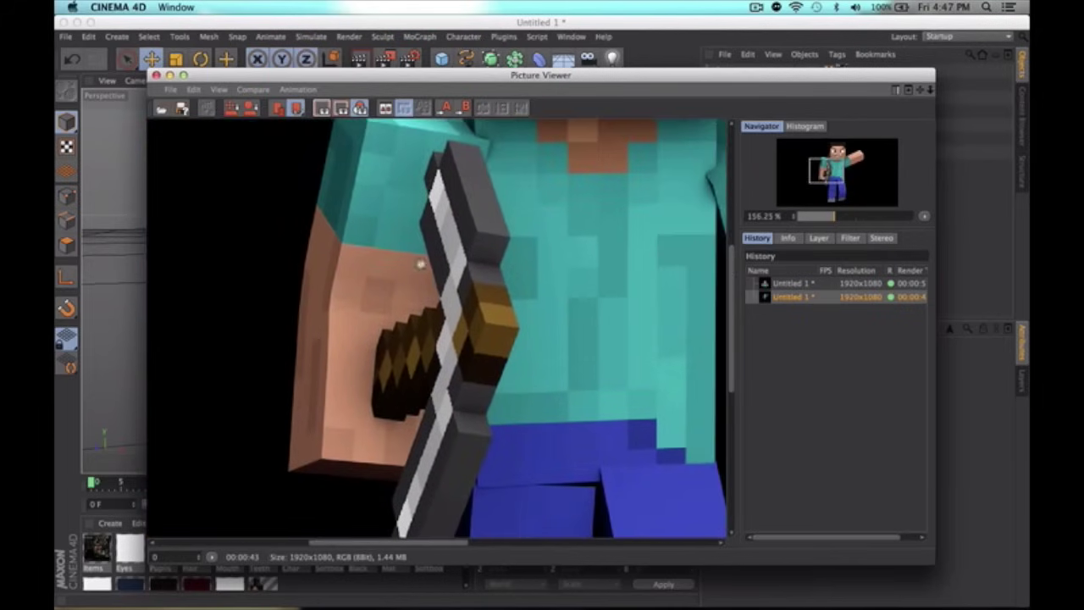
{"action": "scroll", "coordinate": [515, 309], "scroll_direction": "down", "scroll_amount": 6}
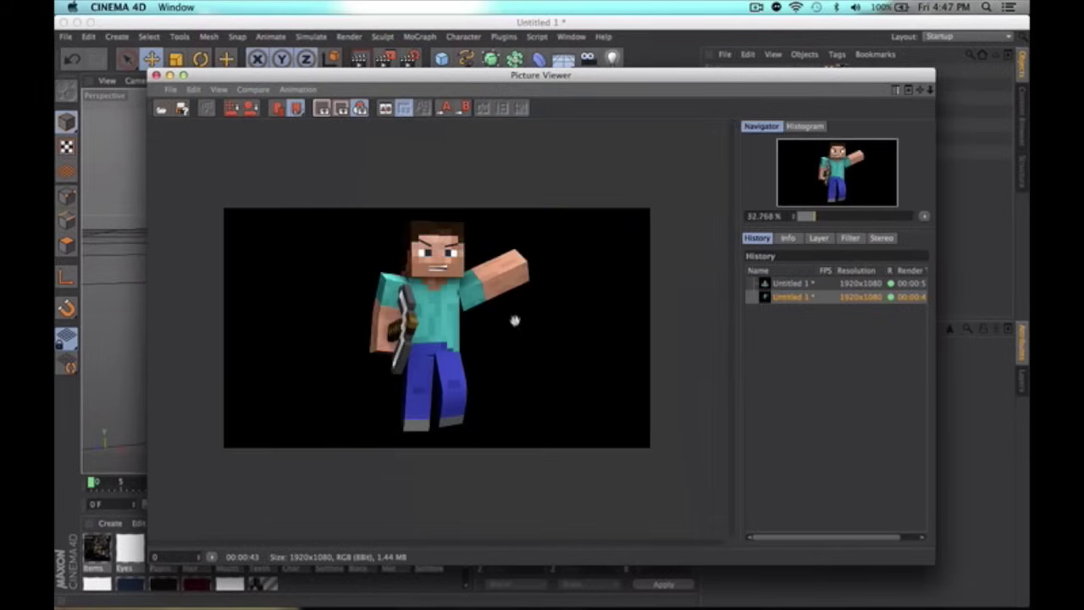
{"action": "scroll", "coordinate": [515, 320], "scroll_direction": "up", "scroll_amount": 3}
{"action": "scroll", "coordinate": [474, 296], "scroll_direction": "down", "scroll_amount": 2}
{"action": "scroll", "coordinate": [435, 281], "scroll_direction": "up", "scroll_amount": 4}
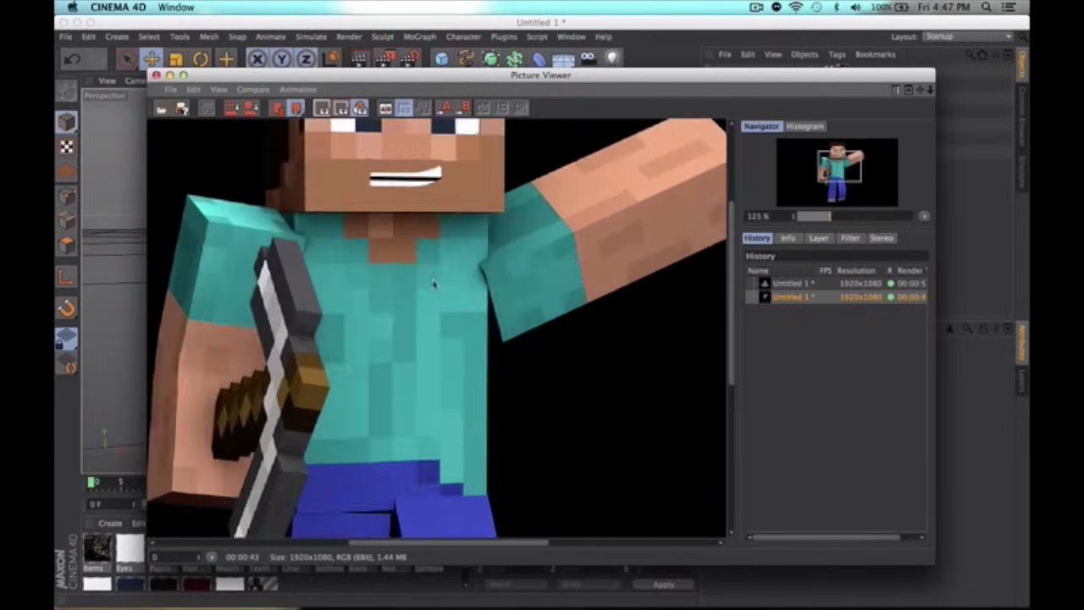
{"action": "scroll", "coordinate": [435, 278], "scroll_direction": "down", "scroll_amount": 4}
{"action": "scroll", "coordinate": [435, 278], "scroll_direction": "down", "scroll_amount": 1}
{"action": "scroll", "coordinate": [435, 278], "scroll_direction": "up", "scroll_amount": 1}
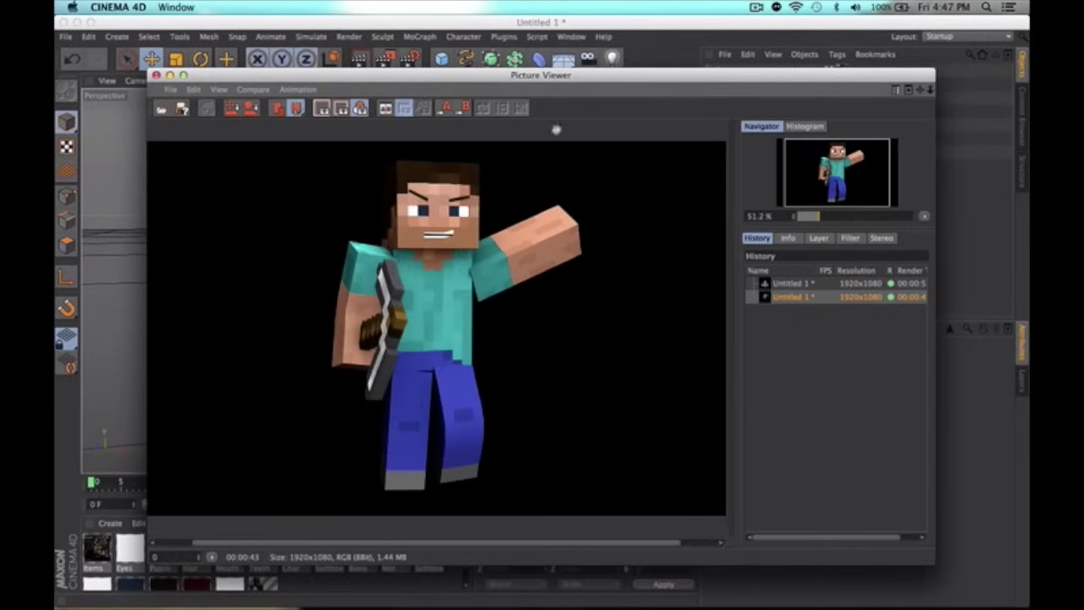
{"action": "mouse_move", "coordinate": [567, 198]}
{"action": "left_mouse_down"}
{"action": "mouse_move", "coordinate": [556, 202]}
{"action": "mouse_move", "coordinate": [566, 218]}
{"action": "left_mouse_up"}
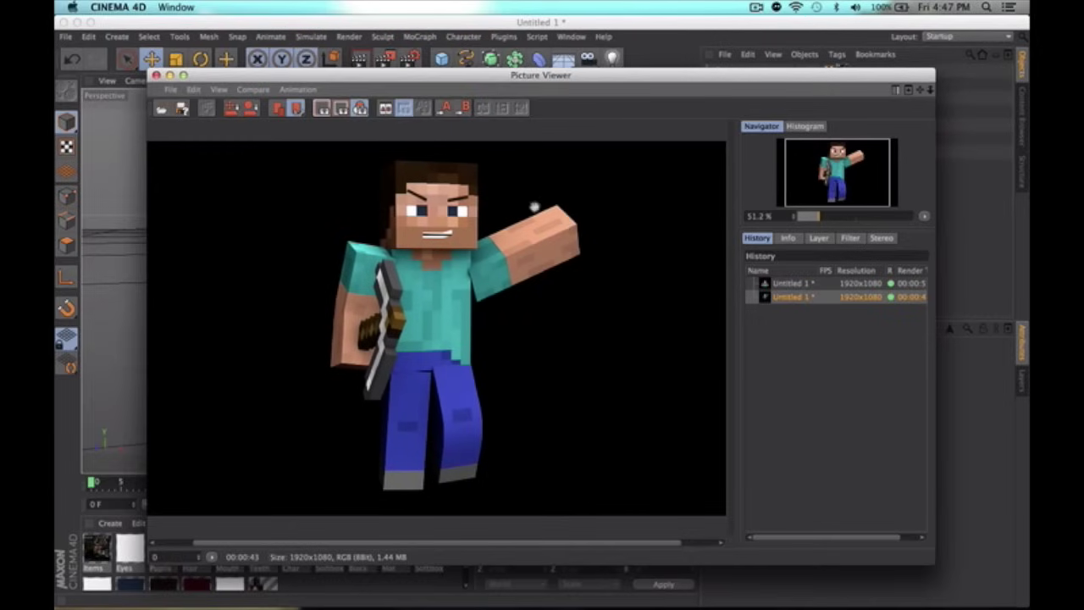
Step: Export the render as an 8-bit PNG still image with alpha channel, creating a "Steve Renders" folder in Downloads for it
{"action": "left_click", "coordinate": [181, 108]}
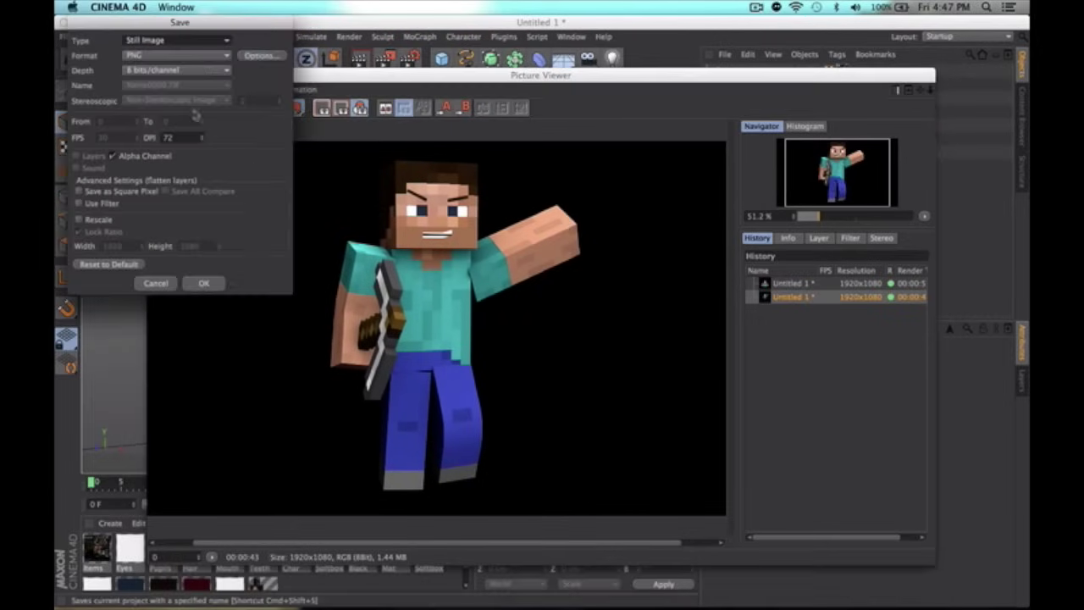
{"action": "left_click", "coordinate": [212, 284]}
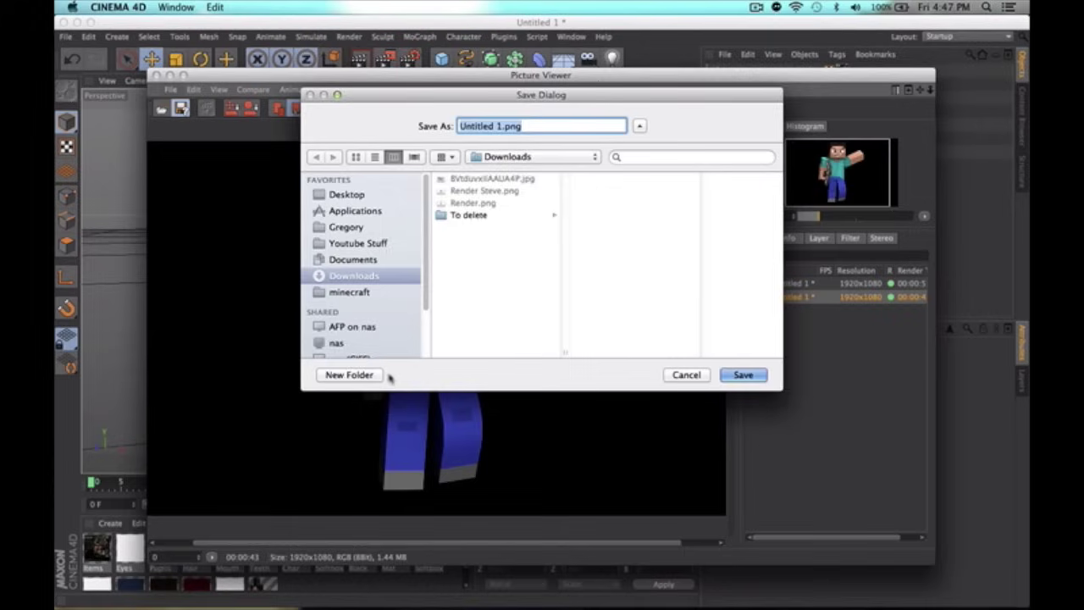
{"action": "left_click", "coordinate": [372, 375]}
{"action": "key", "text": "BackSpace"}
{"action": "type", "text": "S"}
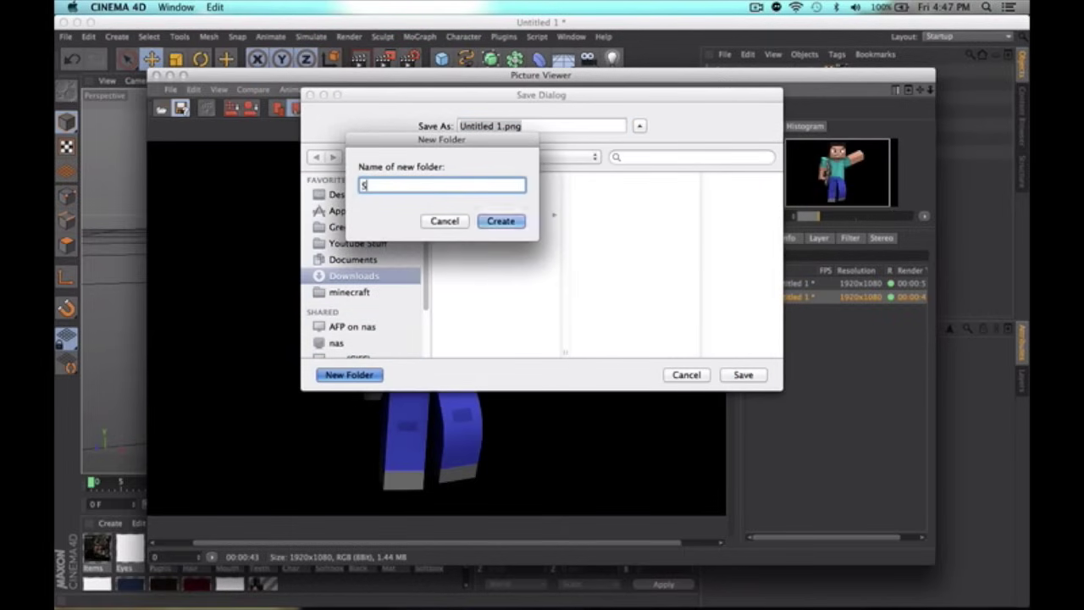
{"action": "type", "text": "teve R"}
{"action": "key", "text": "BackSpace"}
{"action": "key", "text": "BackSpace"}
{"action": "type", "text": "e "}
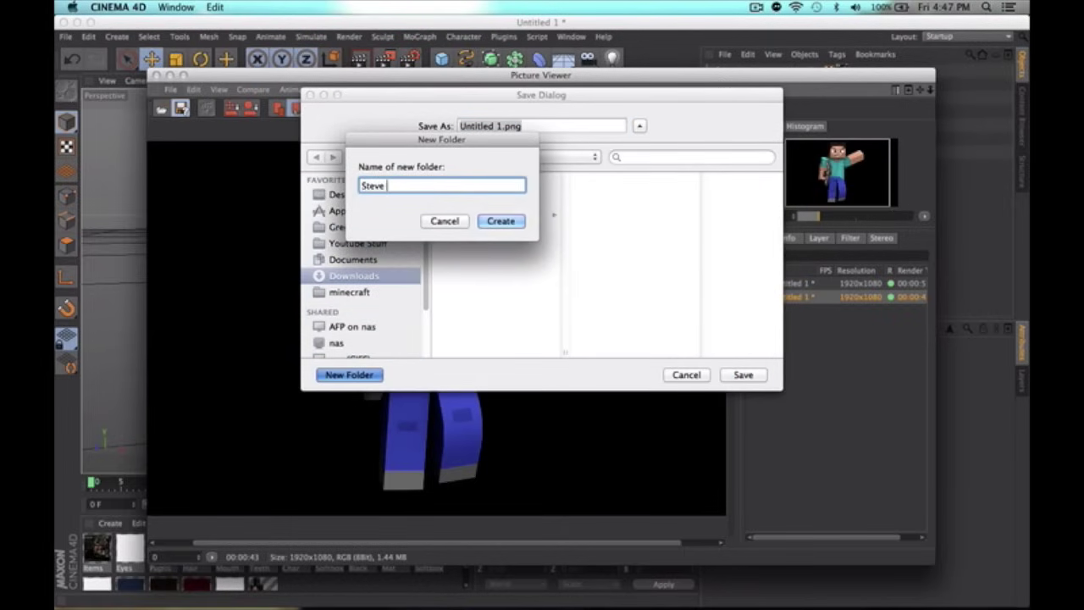
{"action": "type", "text": "Renders"}
{"action": "key", "text": "Return"}
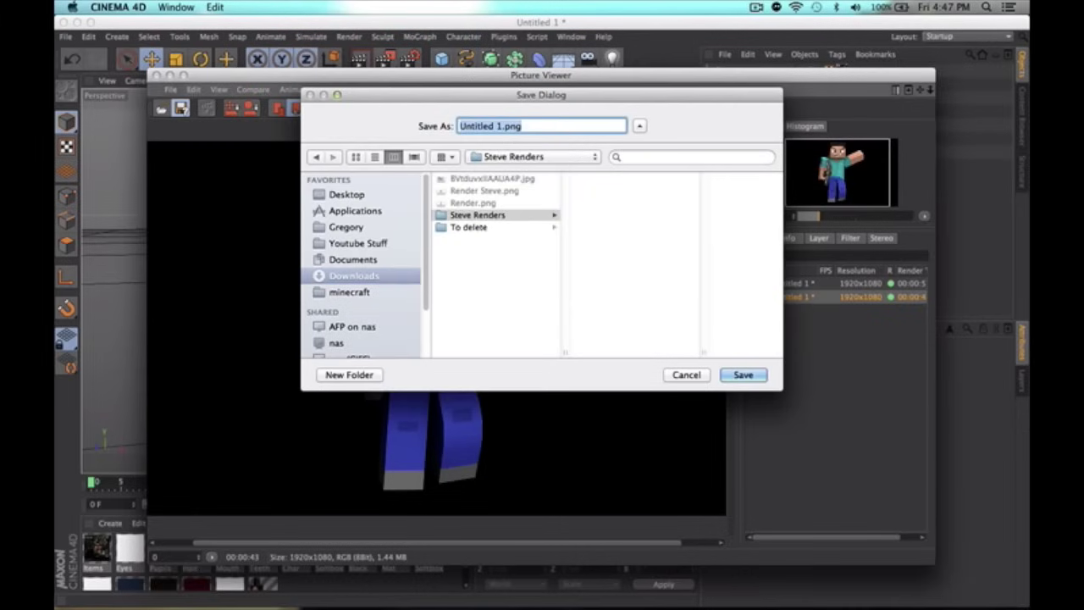
Step: Save the render as "Untitled 1.png" in the Steve Renders folder and close the Picture Viewer
{"action": "left_click", "coordinate": [507, 215]}
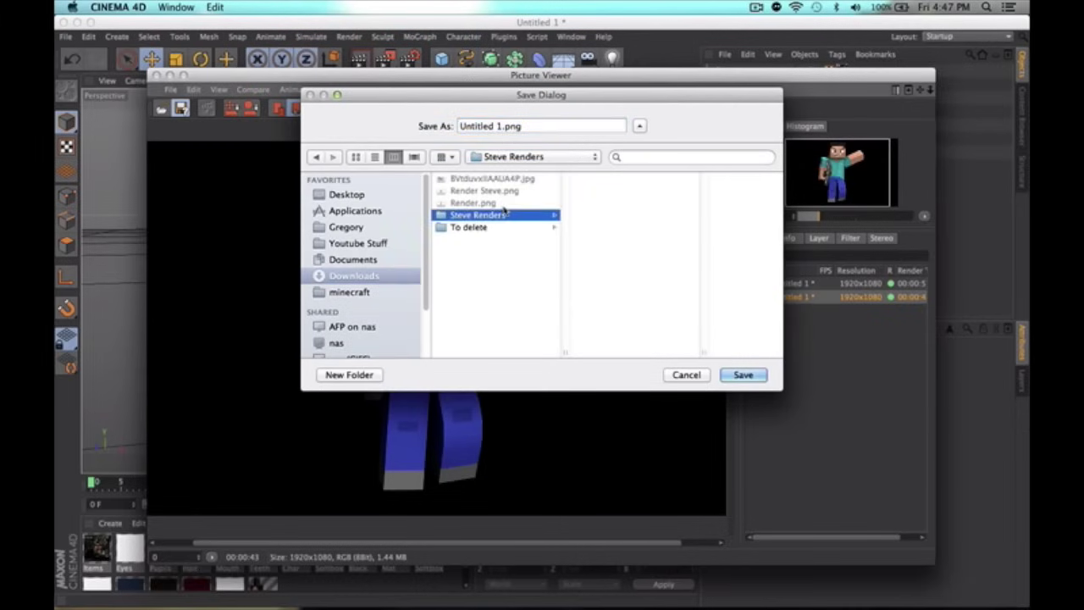
{"action": "left_click", "coordinate": [744, 375]}
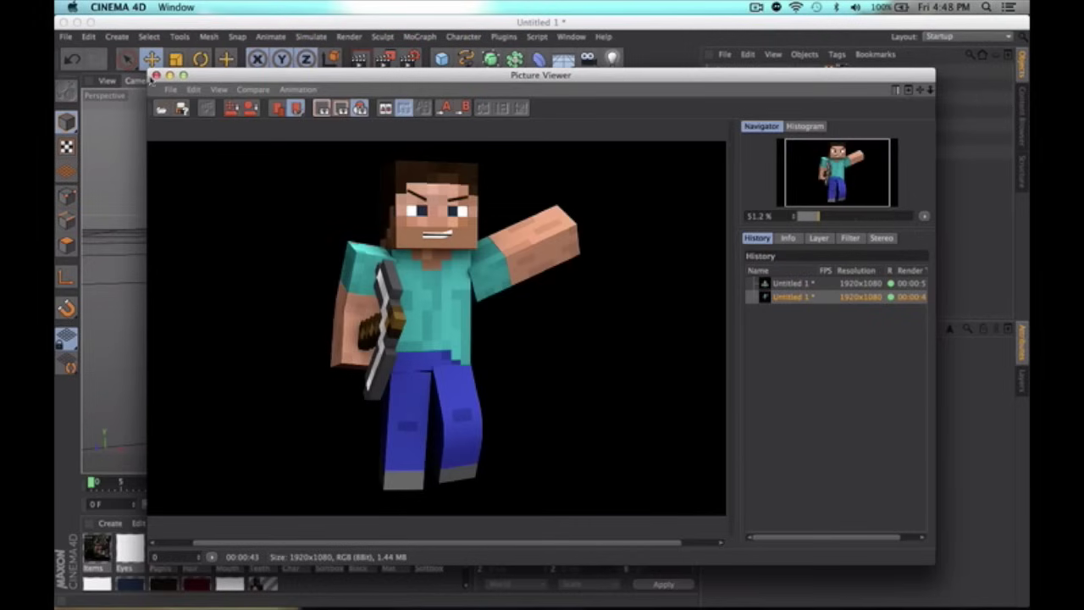
{"action": "left_click", "coordinate": [155, 75]}
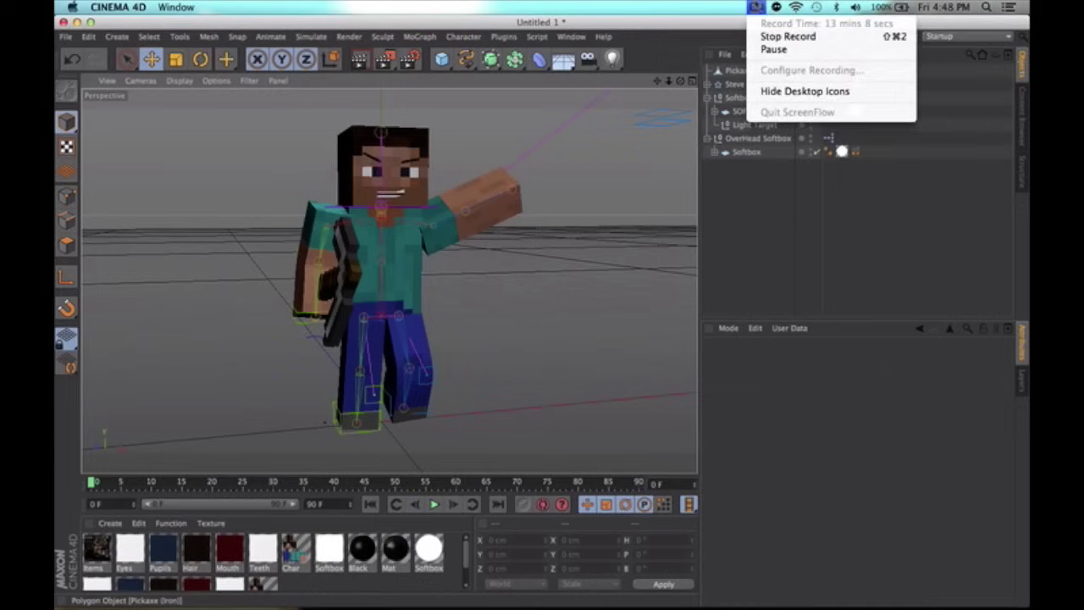
{"action": "left_click", "coordinate": [757, 7]}
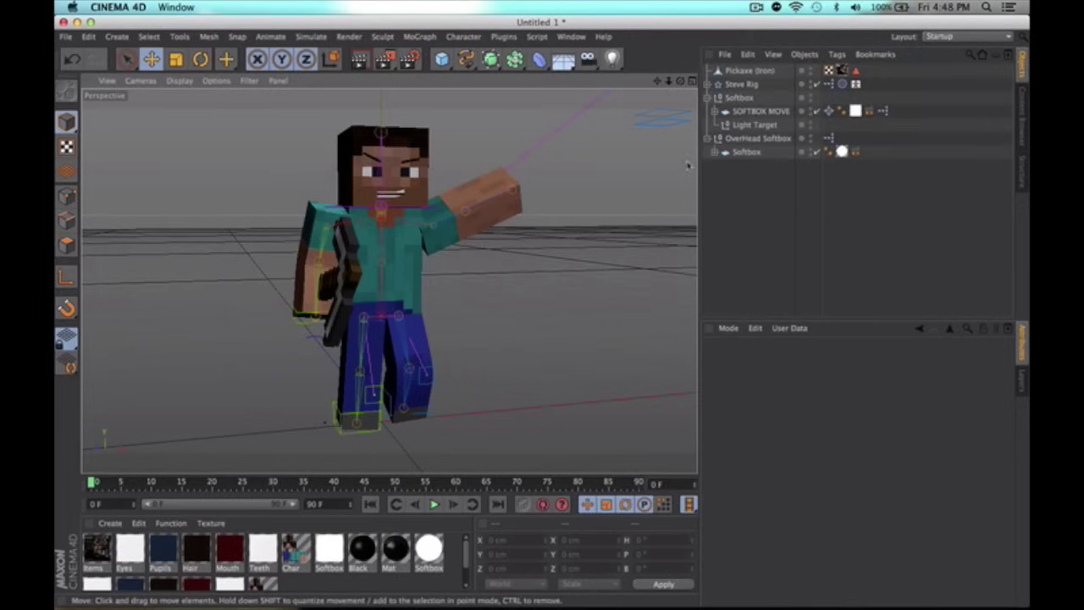